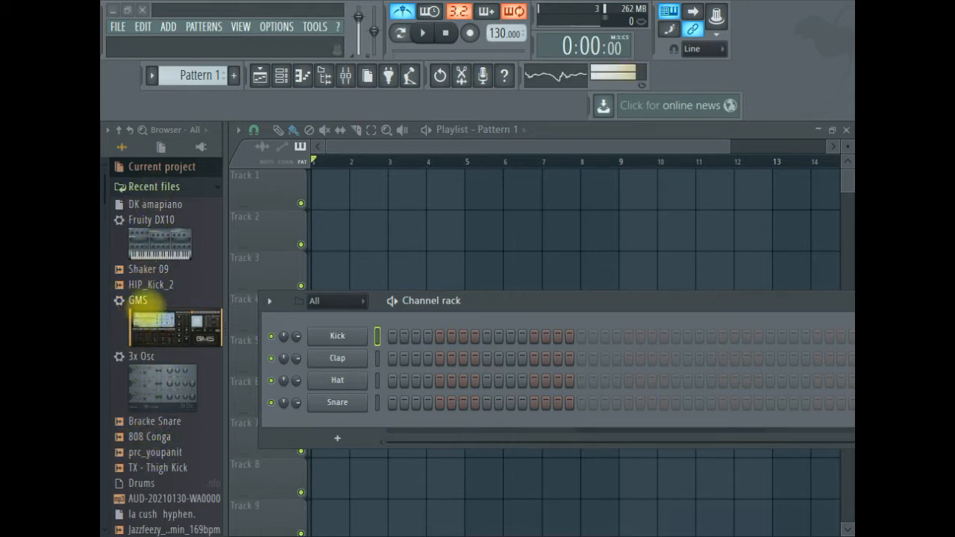
# - Replace the Kick, Clap and Hat channels with HIP_Kick_2, Shaker 09 and Fruity DX10, and preview the prc_youpanit sample
pyautogui.moveTo(146, 288); pyautogui.dragTo(336, 335)
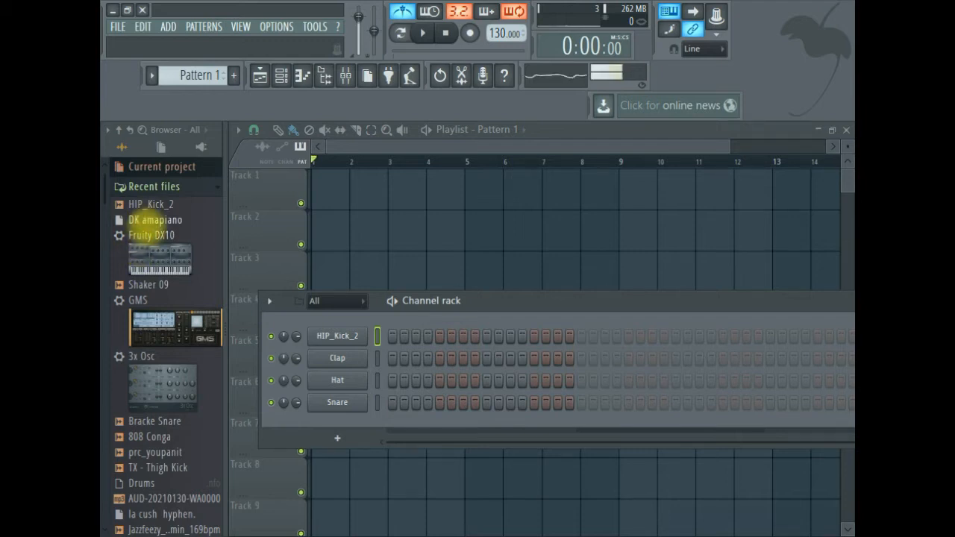
pyautogui.moveTo(139, 282); pyautogui.dragTo(337, 358)
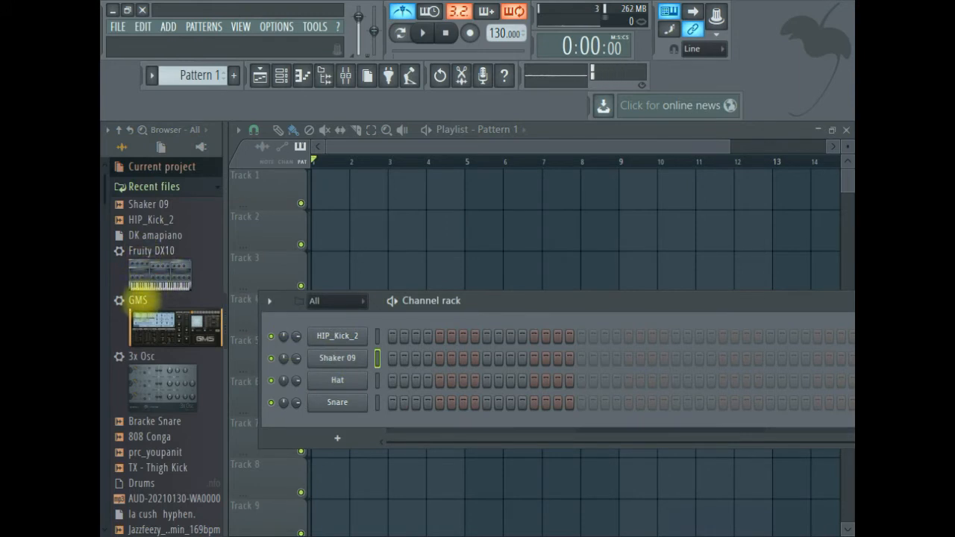
pyautogui.moveTo(138, 257); pyautogui.dragTo(335, 382)
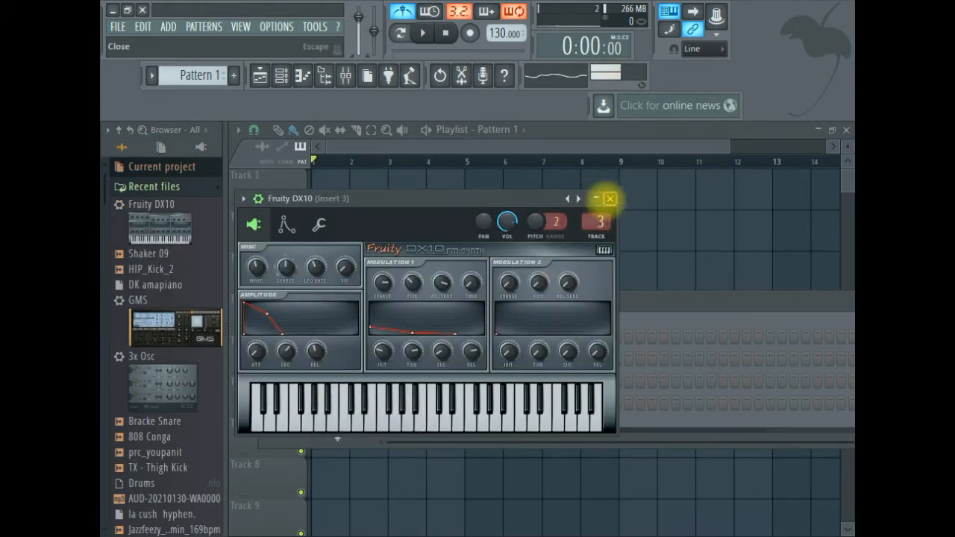
pyautogui.click(595, 198)
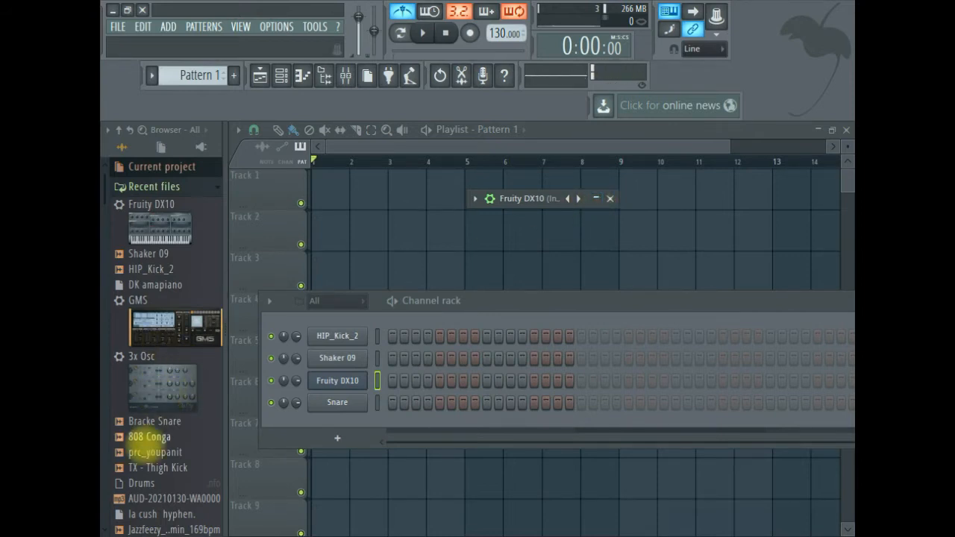
pyautogui.click(137, 452)
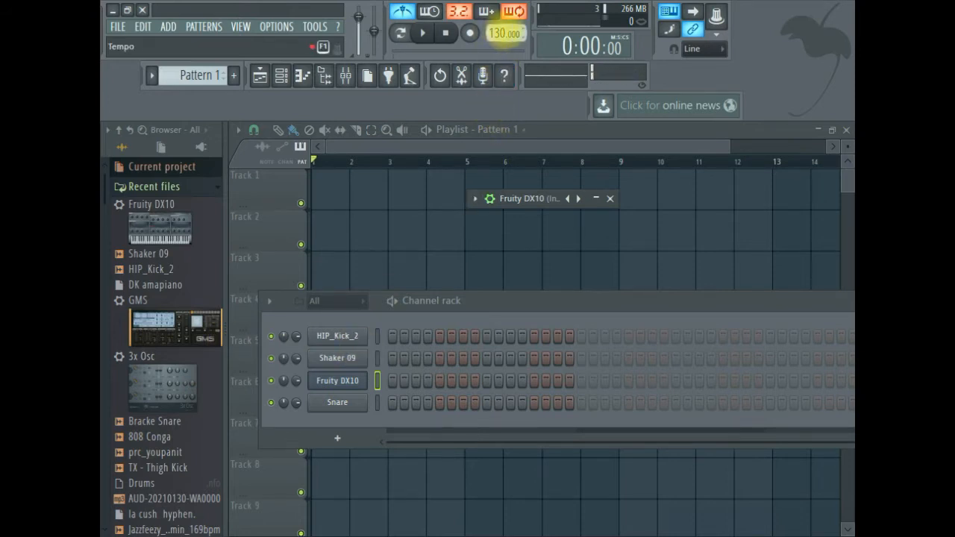
# - Set the project tempo to 109 BPM and restretch all channels to match
pyautogui.moveTo(497, 33); pyautogui.dragTo(490, 82)
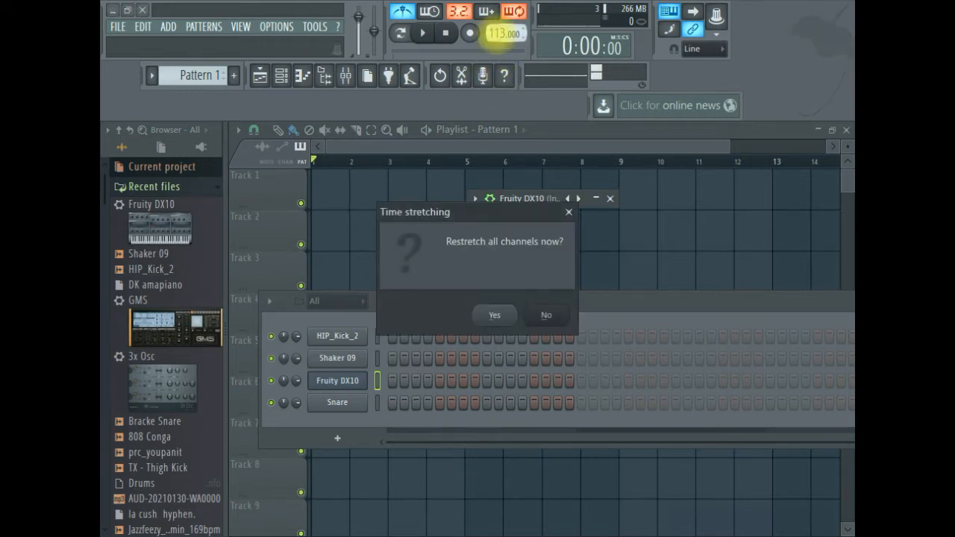
pyautogui.click(488, 314)
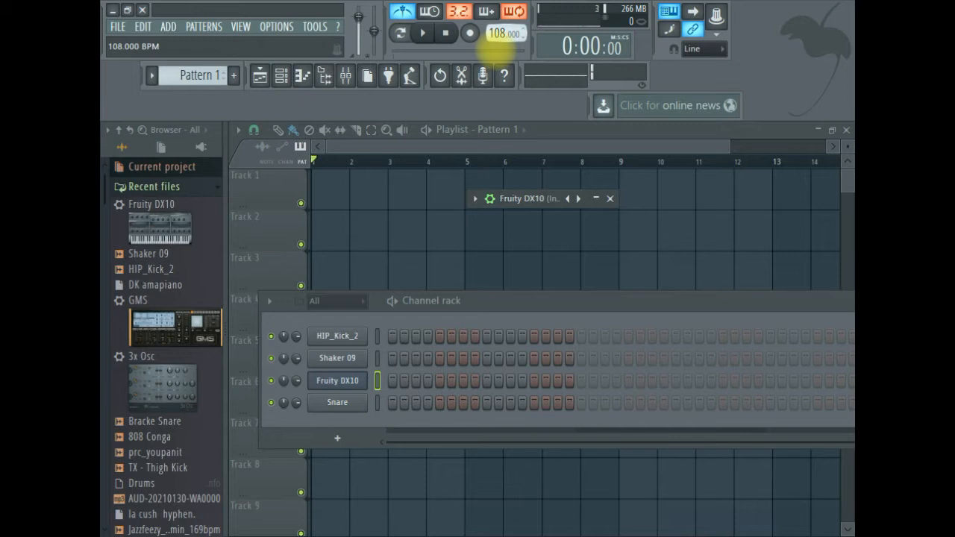
pyautogui.moveTo(496, 41); pyautogui.dragTo(501, 32)
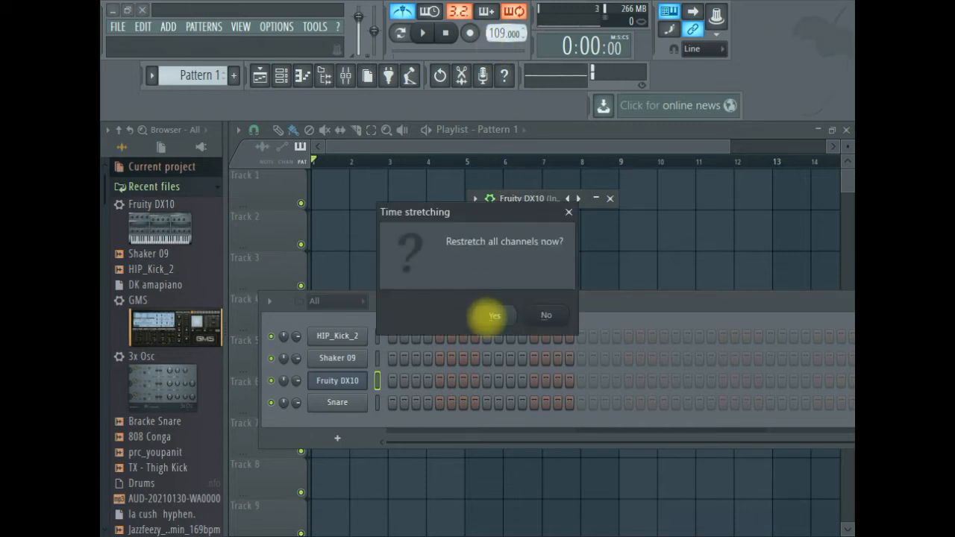
pyautogui.click(486, 316)
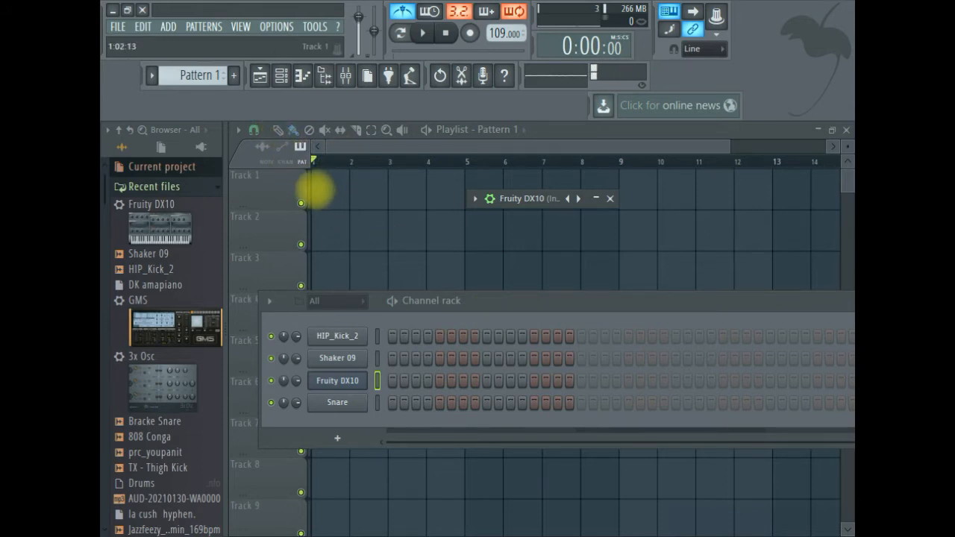
# - Place Pattern 1 on Track 1 across bars 1 to 8, show the channel rack and briefly test playback
pyautogui.click(315, 191)
pyautogui.moveTo(345, 191); pyautogui.dragTo(613, 192)
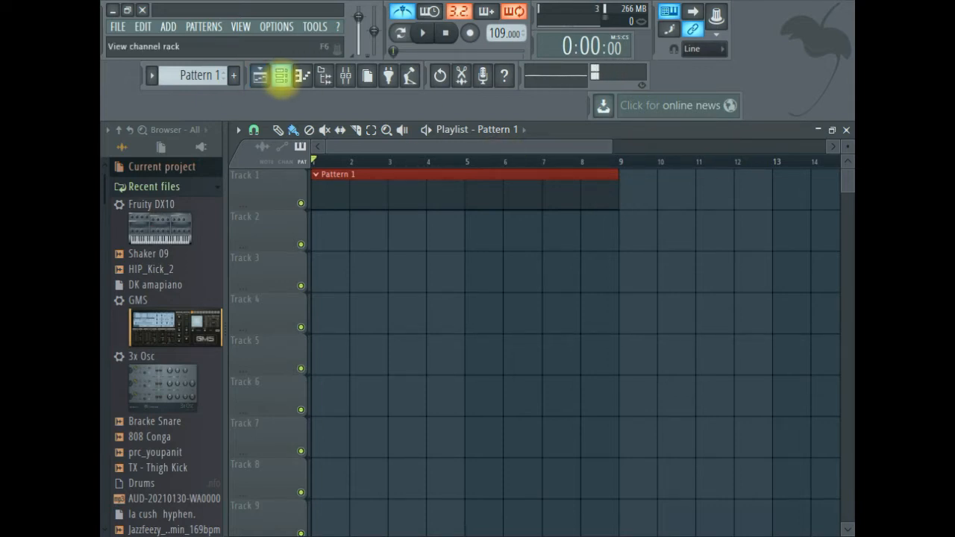
pyautogui.click(281, 74)
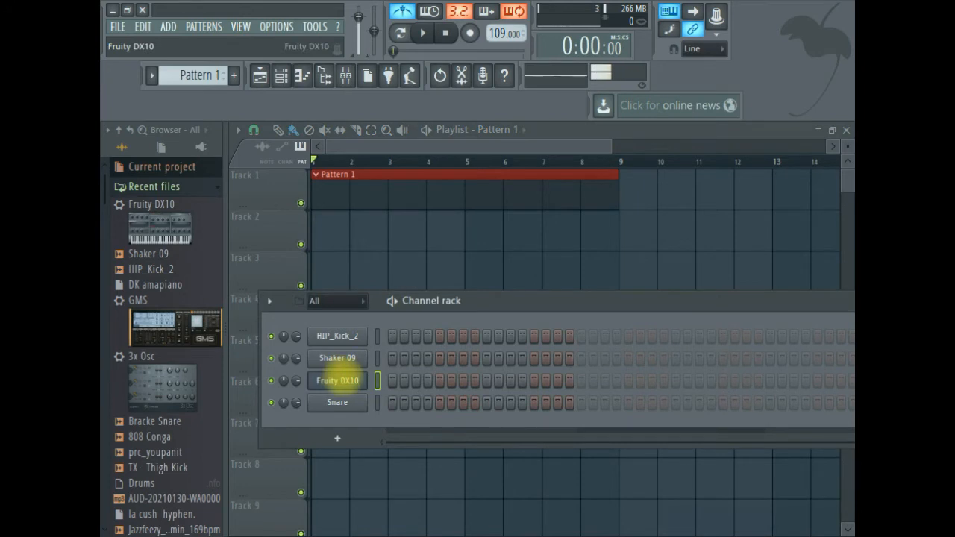
pyautogui.click(423, 33)
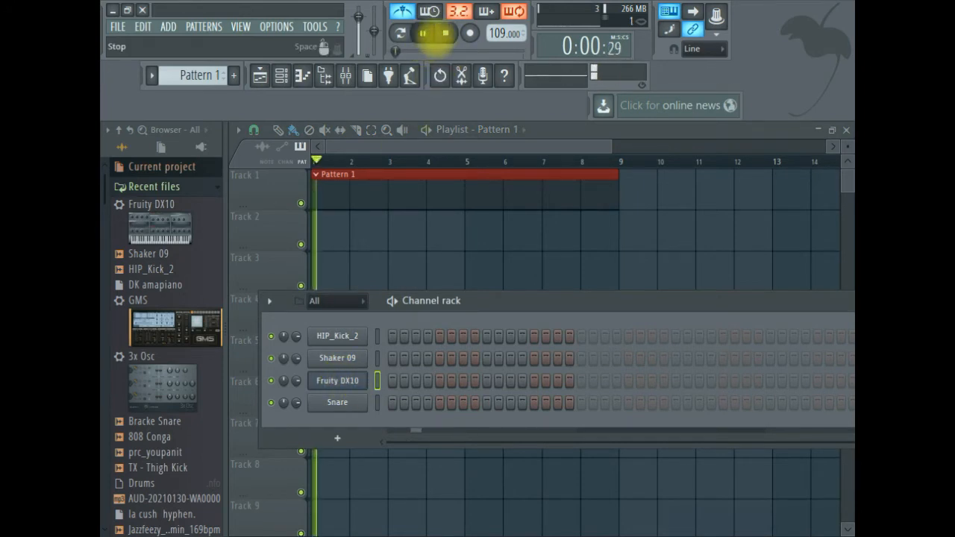
pyautogui.click(445, 33)
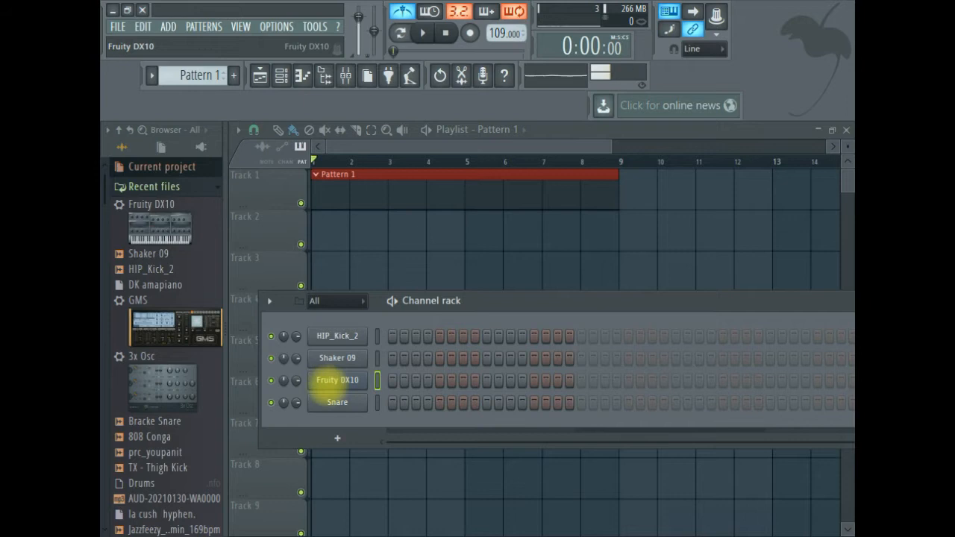
# - Load the Log Drum preset in the Fruity DX10 channel and close its plugin window
pyautogui.click(334, 382)
pyautogui.click(514, 198)
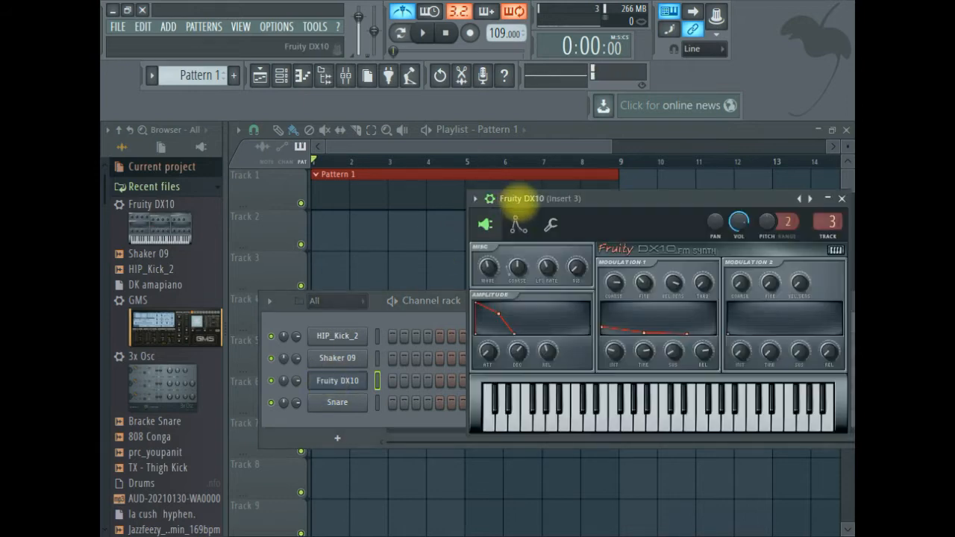
pyautogui.moveTo(523, 198); pyautogui.dragTo(448, 80)
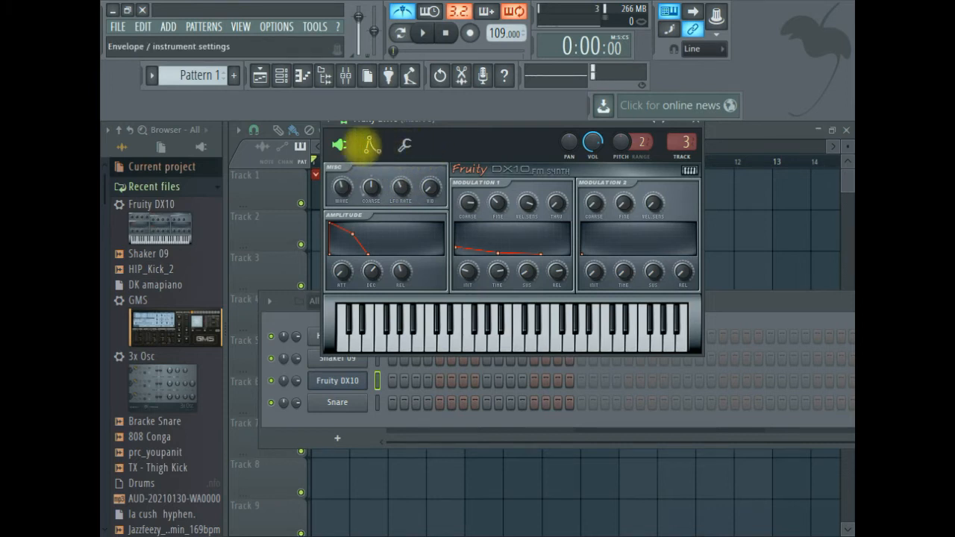
pyautogui.moveTo(390, 117); pyautogui.dragTo(395, 161)
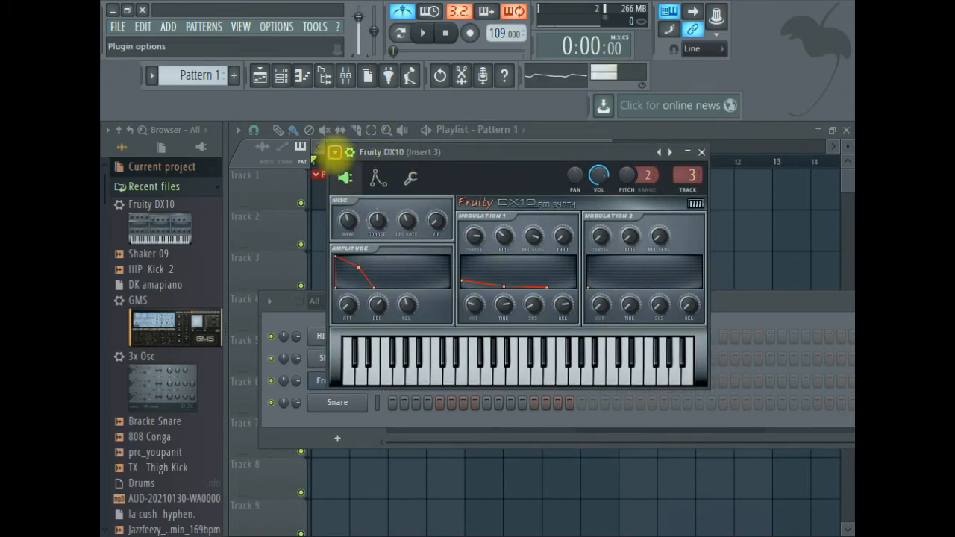
pyautogui.click(334, 152)
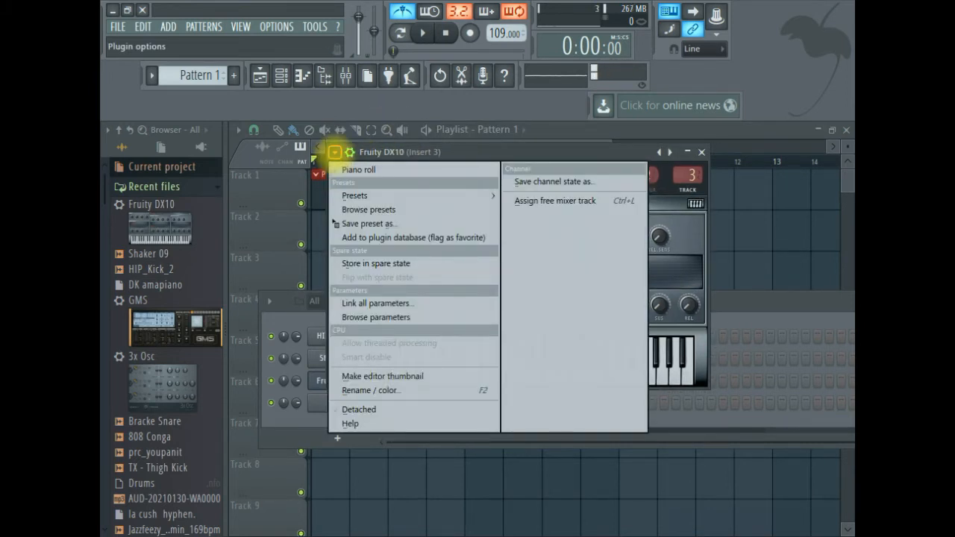
pyautogui.moveTo(351, 195)
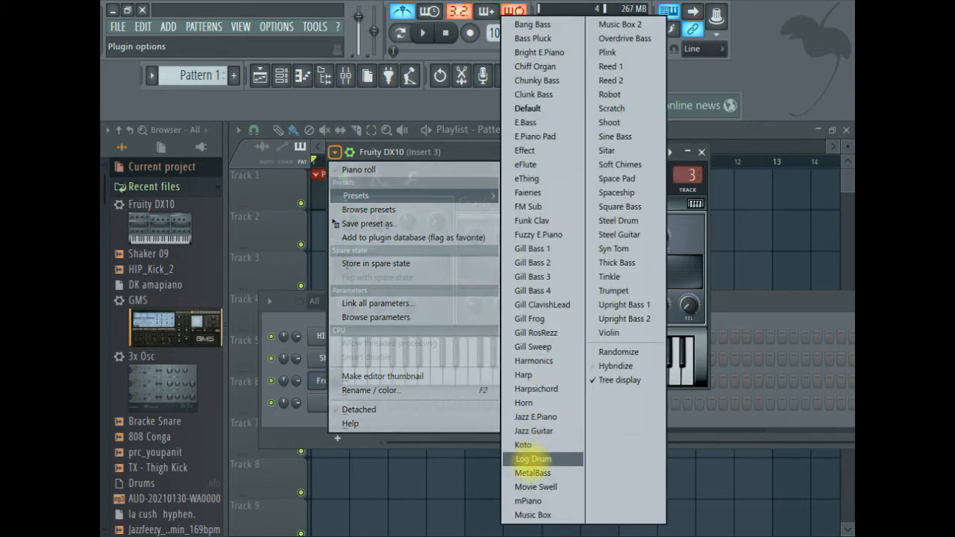
pyautogui.click(532, 458)
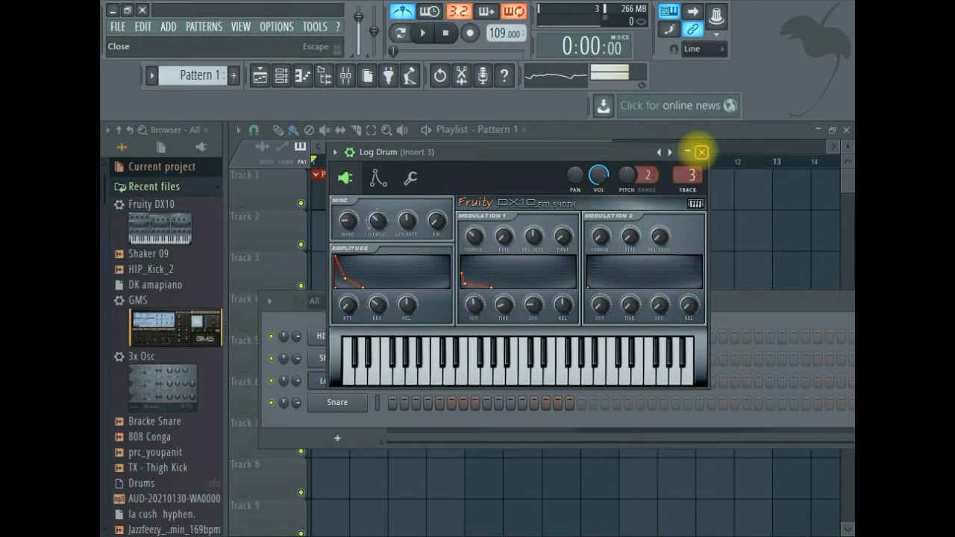
pyautogui.click(701, 152)
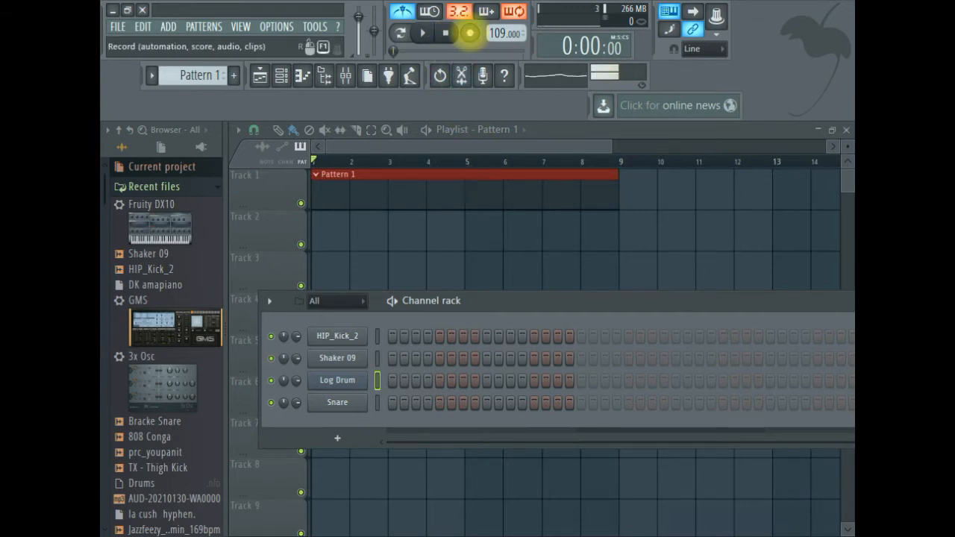
# - Record a Log Drum melody into Pattern 1 using the Everything recording option
pyautogui.click(469, 32)
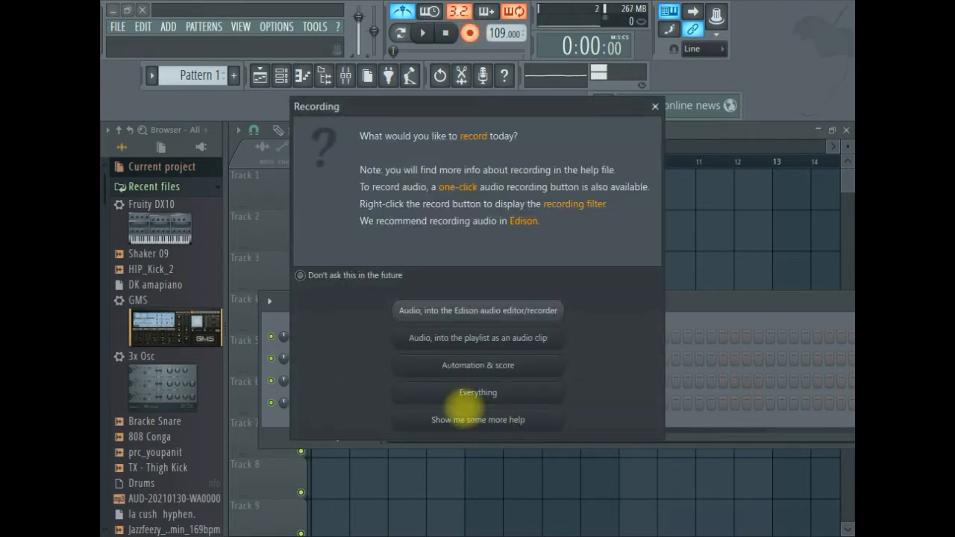
pyautogui.click(474, 393)
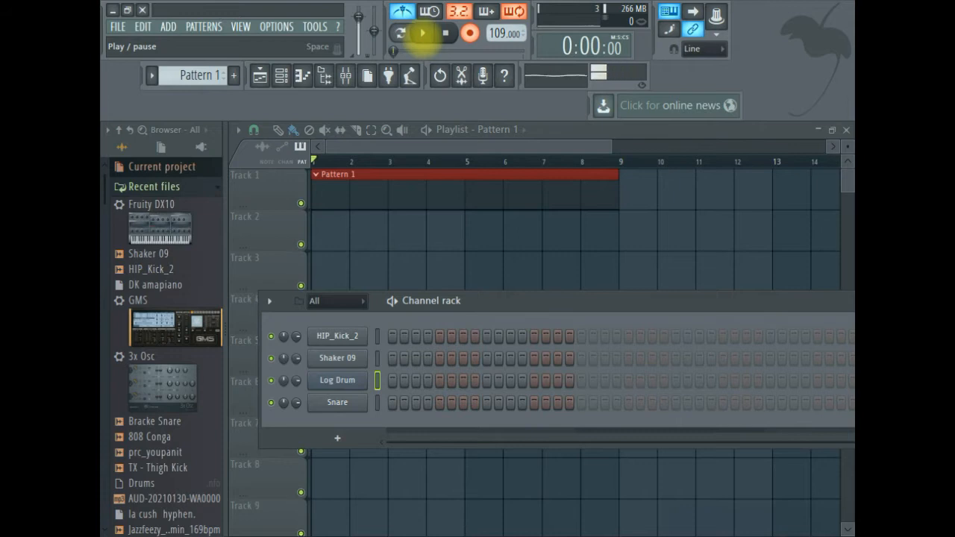
pyautogui.click(422, 32)
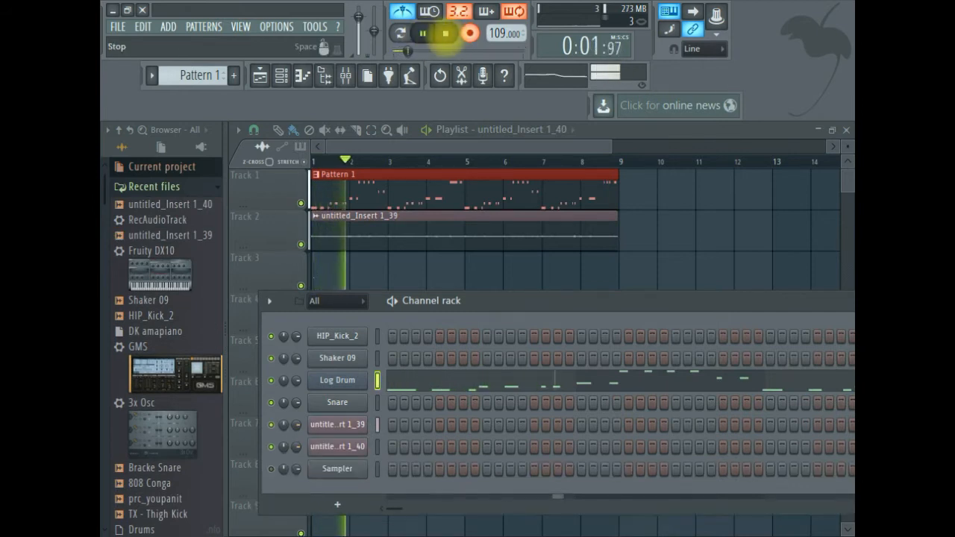
pyautogui.click(445, 33)
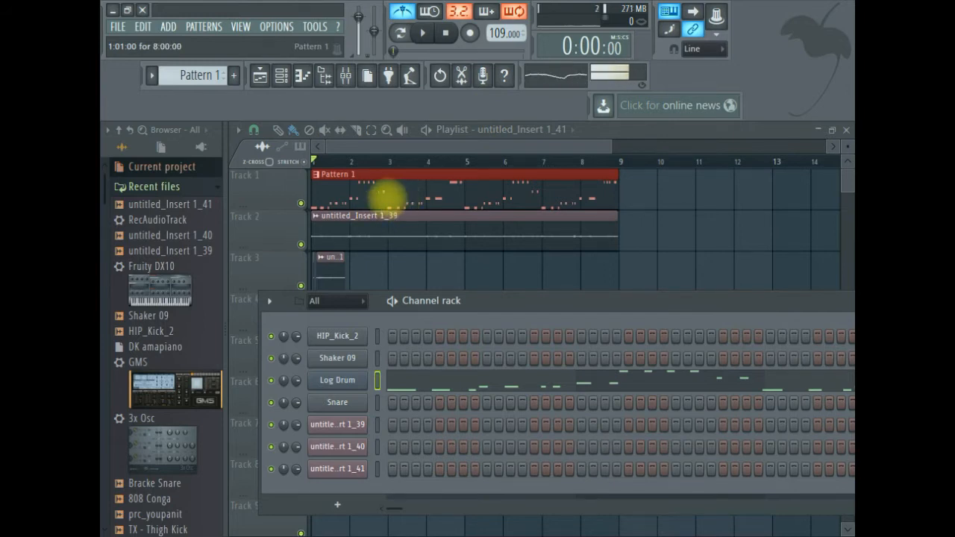
# - Select all recorded Log Drum notes in Pattern 1's piano roll and quantize them with the Default template
pyautogui.doubleClick(398, 194)
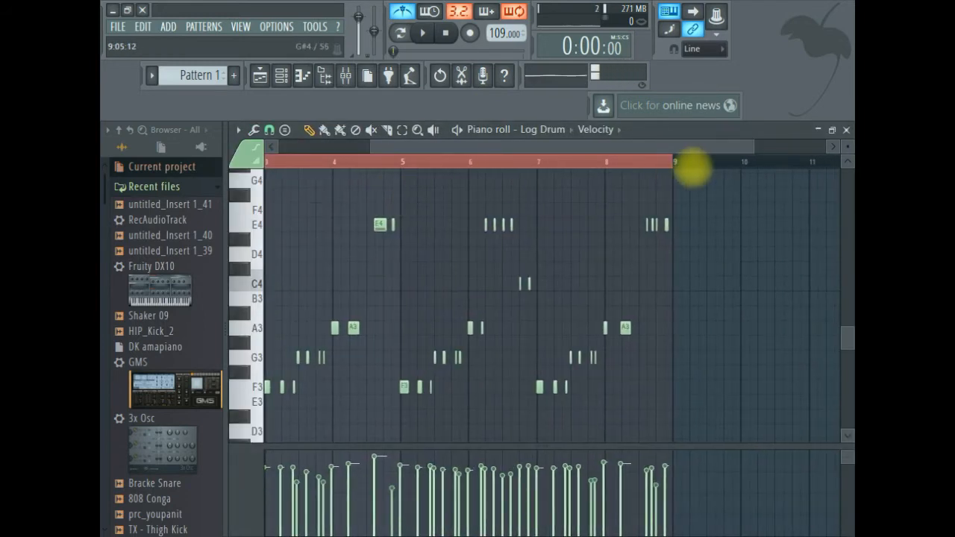
pyautogui.moveTo(724, 145)
pyautogui.mouseDown()
pyautogui.moveTo(698, 142)
pyautogui.moveTo(707, 146)
pyautogui.mouseUp()
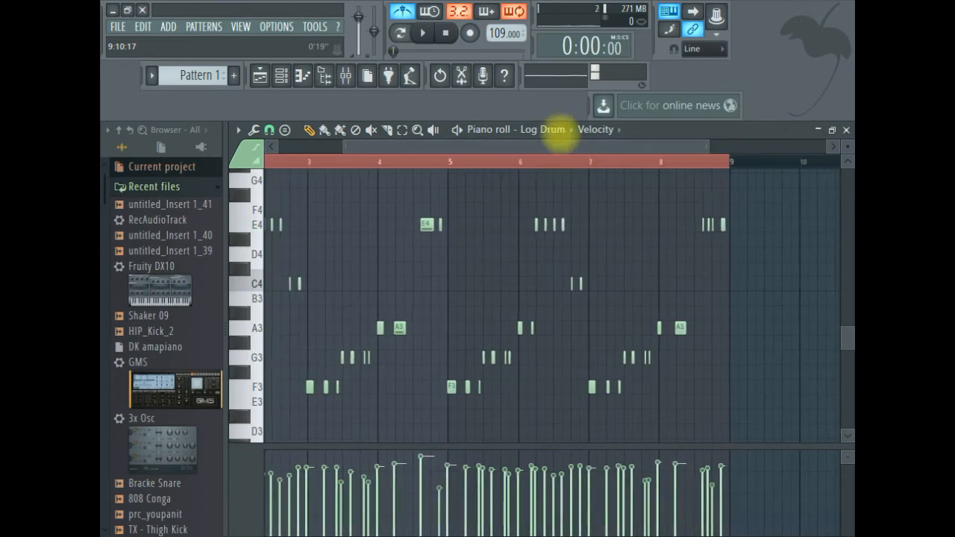
pyautogui.click(401, 130)
pyautogui.moveTo(759, 418); pyautogui.dragTo(246, 149)
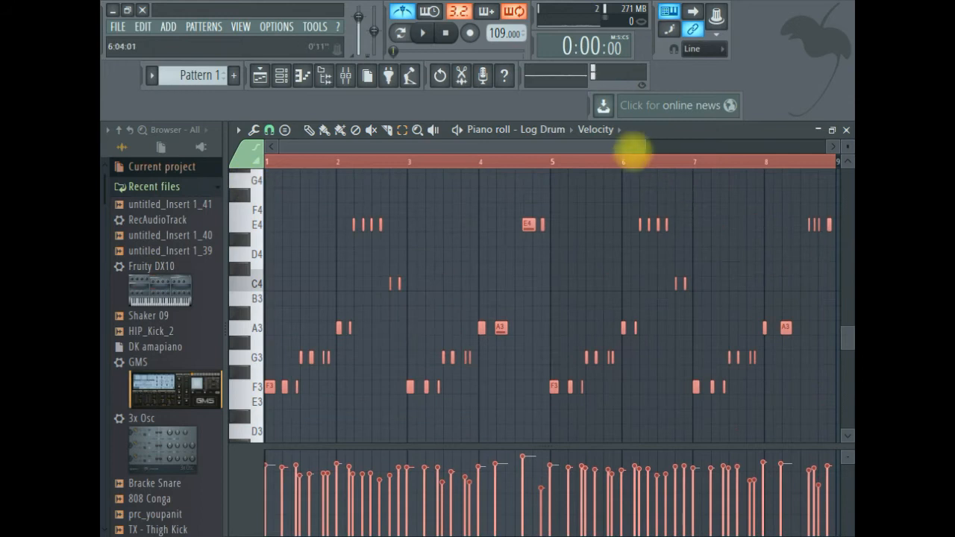
pyautogui.moveTo(582, 141); pyautogui.dragTo(396, 112)
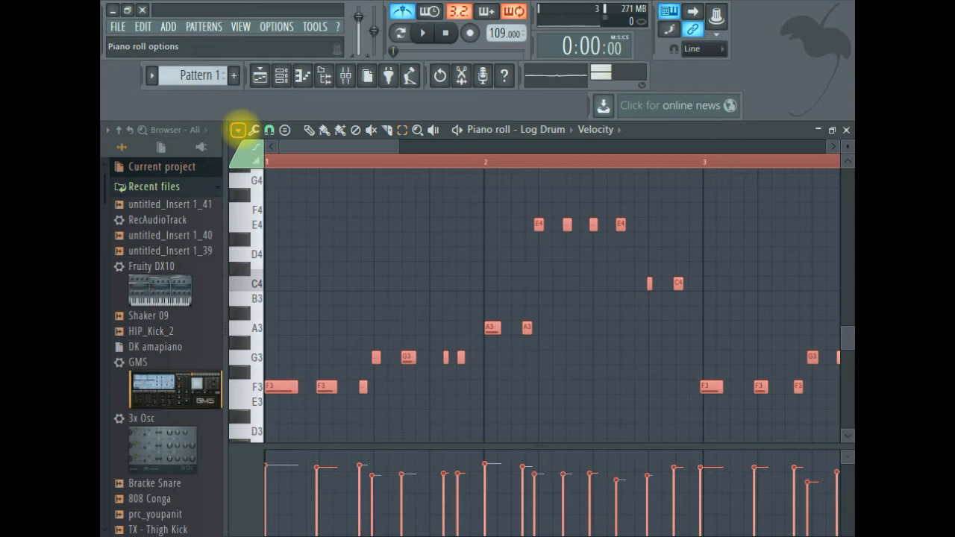
pyautogui.click(254, 130)
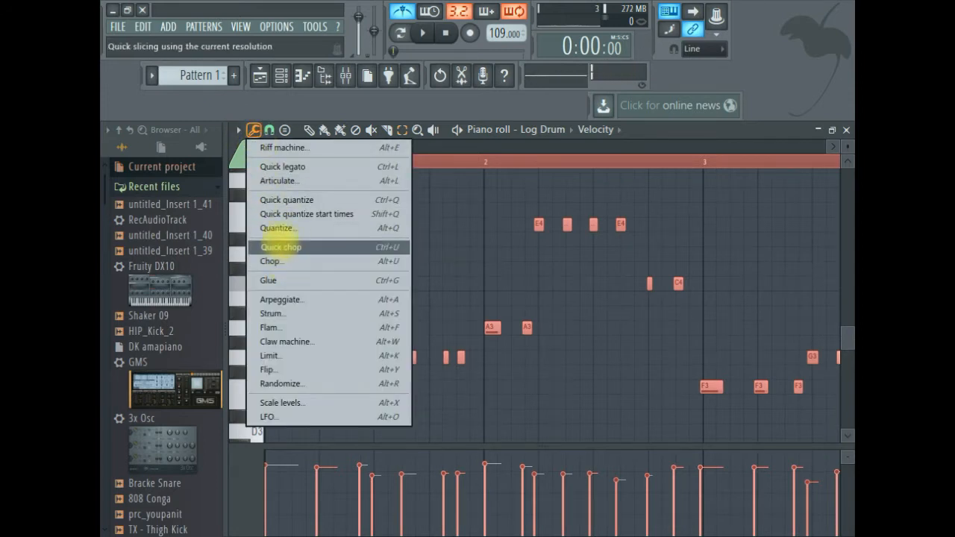
pyautogui.click(276, 226)
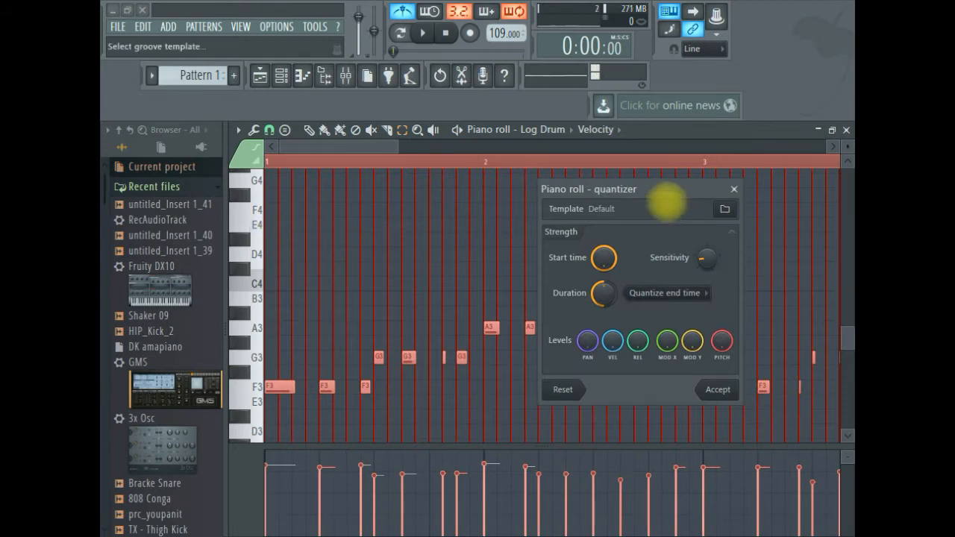
pyautogui.moveTo(646, 187); pyautogui.dragTo(569, 158)
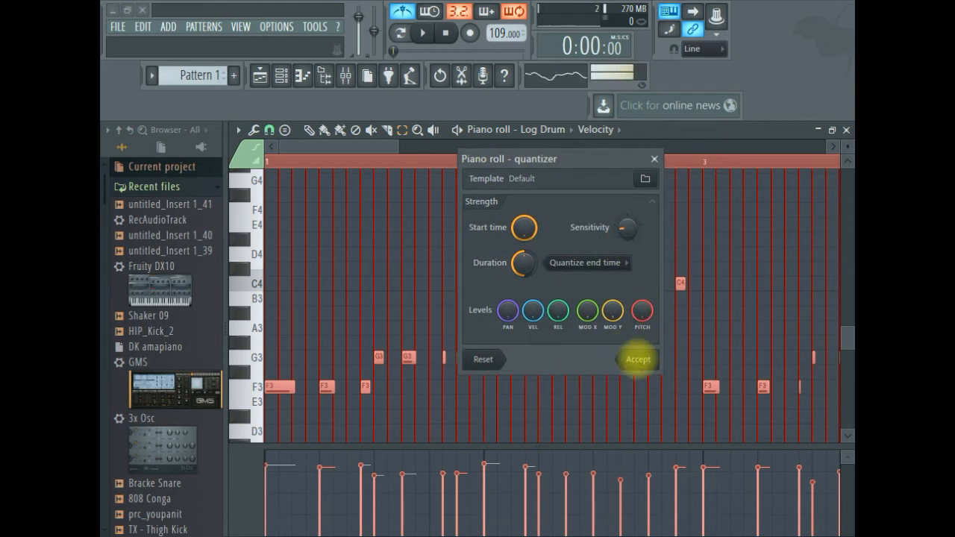
pyautogui.click(637, 358)
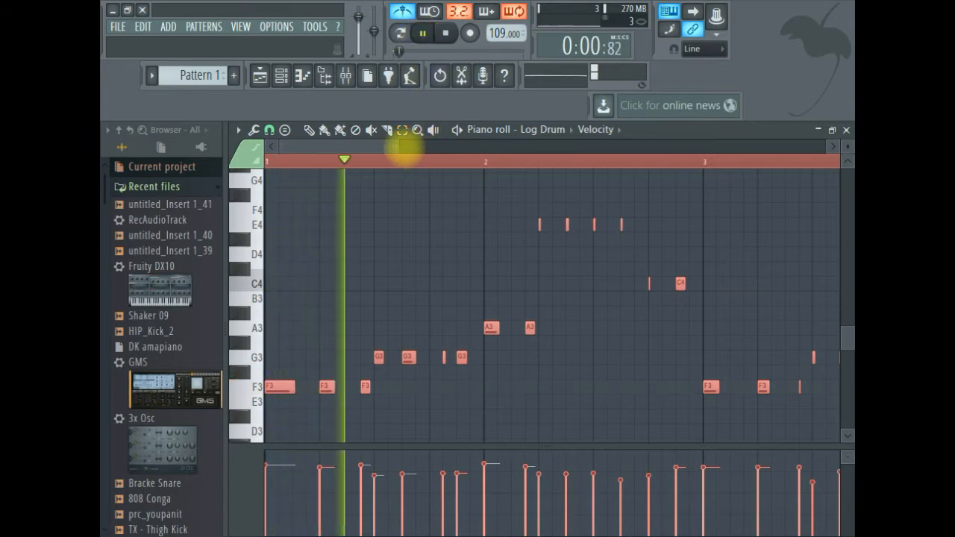
# - Listen to the quantized Log Drum notes, bring the channel rack over the piano roll, and stop playback
pyautogui.moveTo(397, 146); pyautogui.dragTo(569, 147)
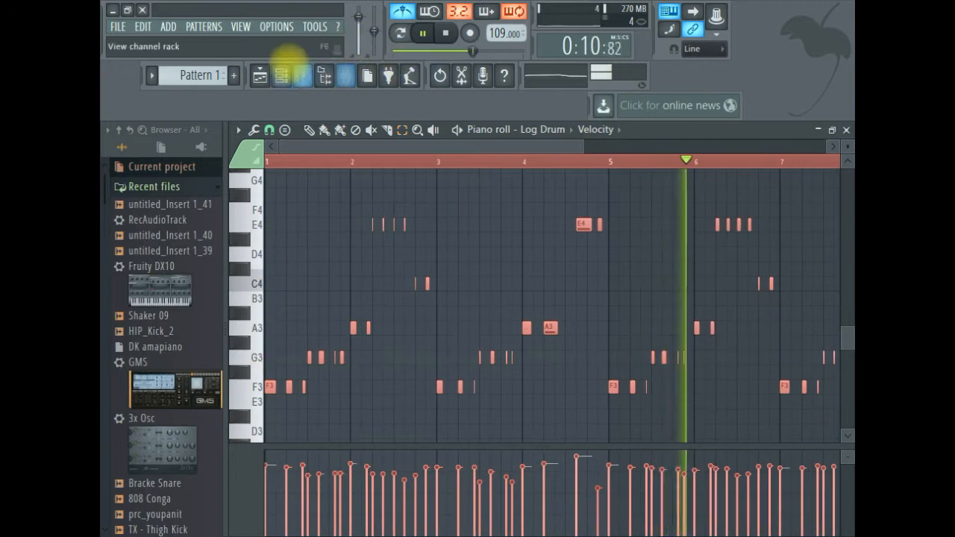
pyautogui.click(281, 74)
pyautogui.moveTo(585, 302); pyautogui.dragTo(574, 209)
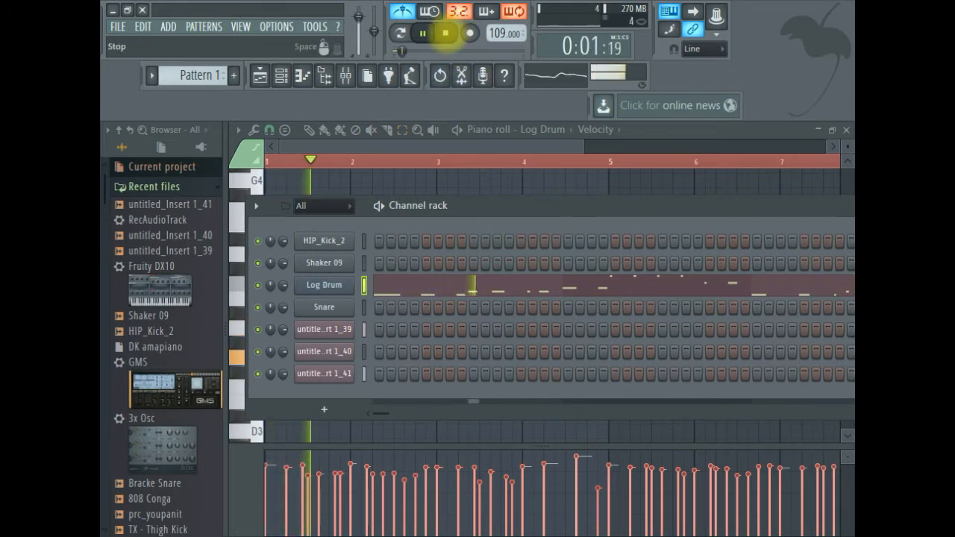
pyautogui.click(446, 32)
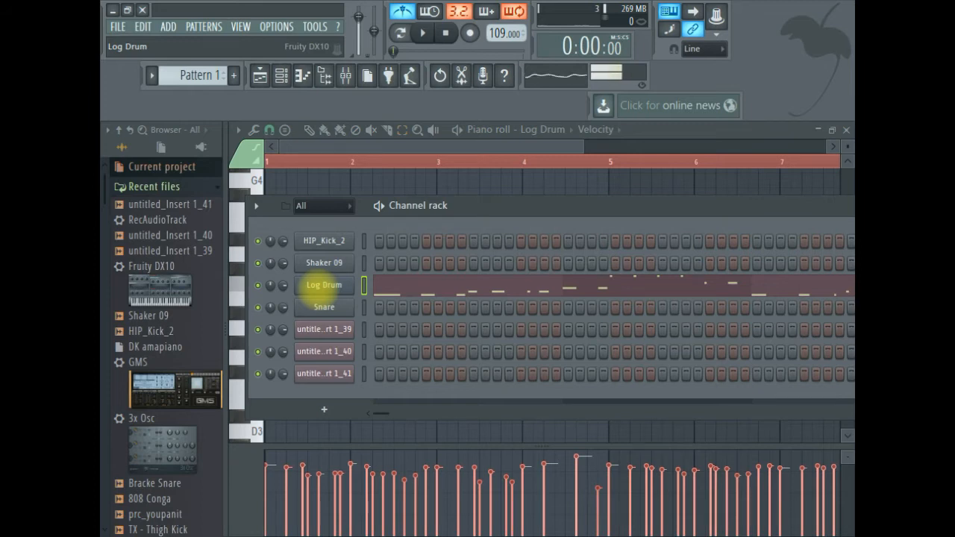
# - Clone the Log Drum channel, load the eFlute preset on the clone, and bring the channel rack to the front
pyautogui.rightClick(323, 284)
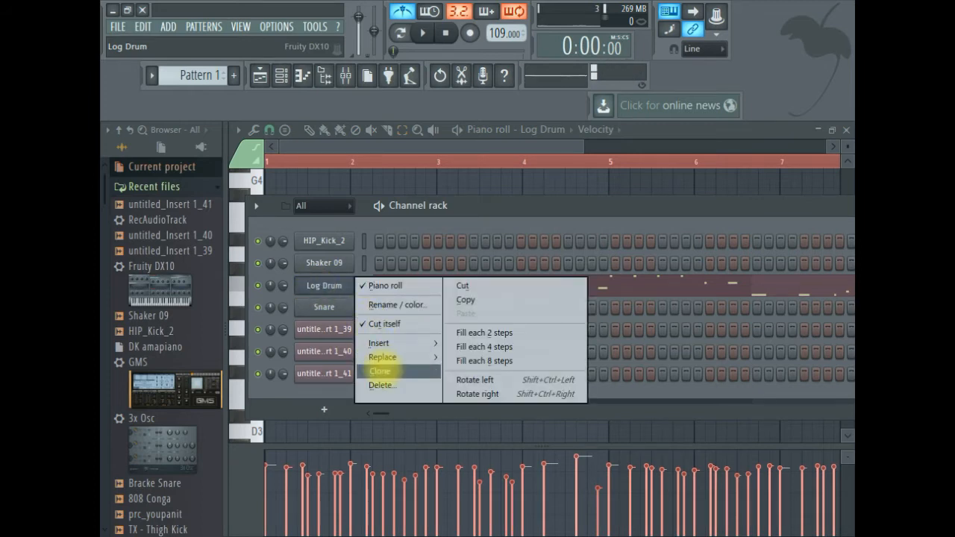
pyautogui.click(380, 370)
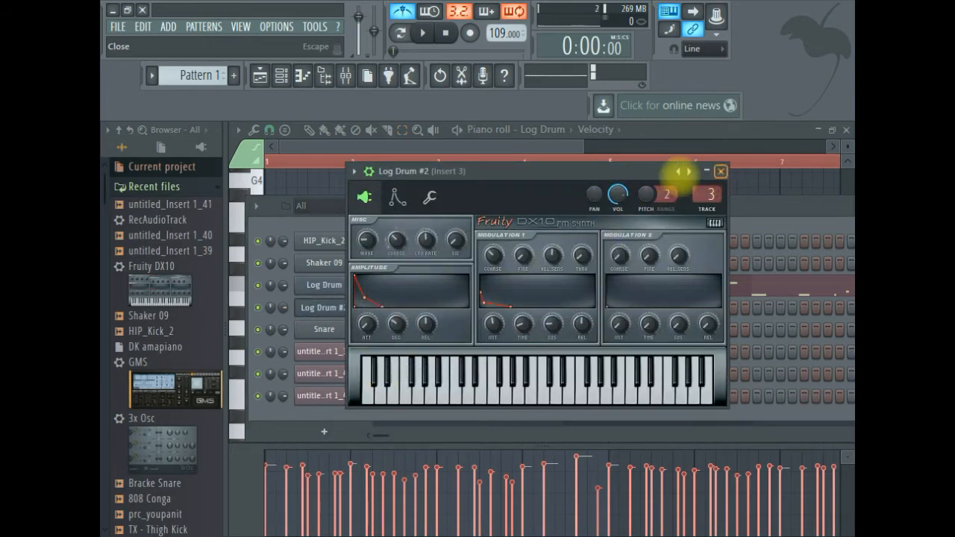
pyautogui.moveTo(522, 173); pyautogui.dragTo(590, 245)
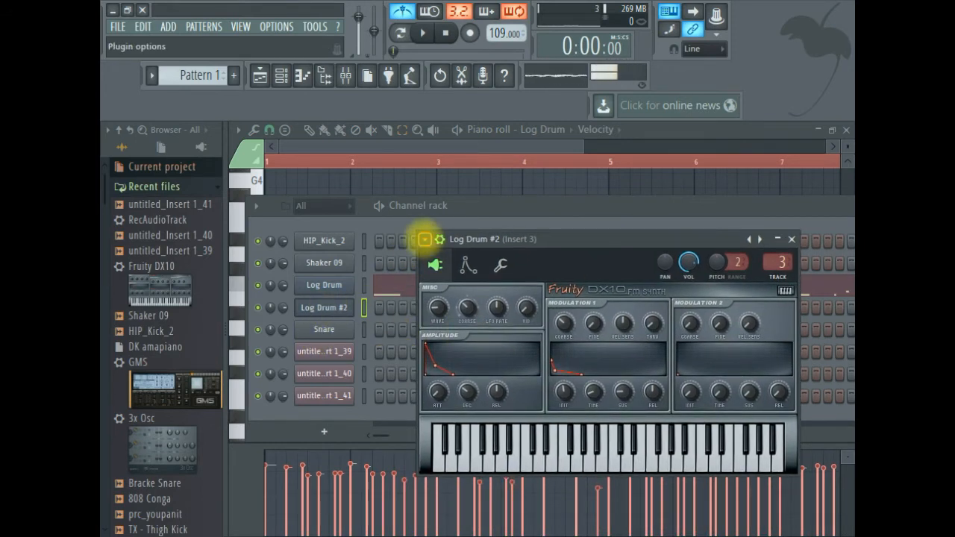
pyautogui.click(424, 238)
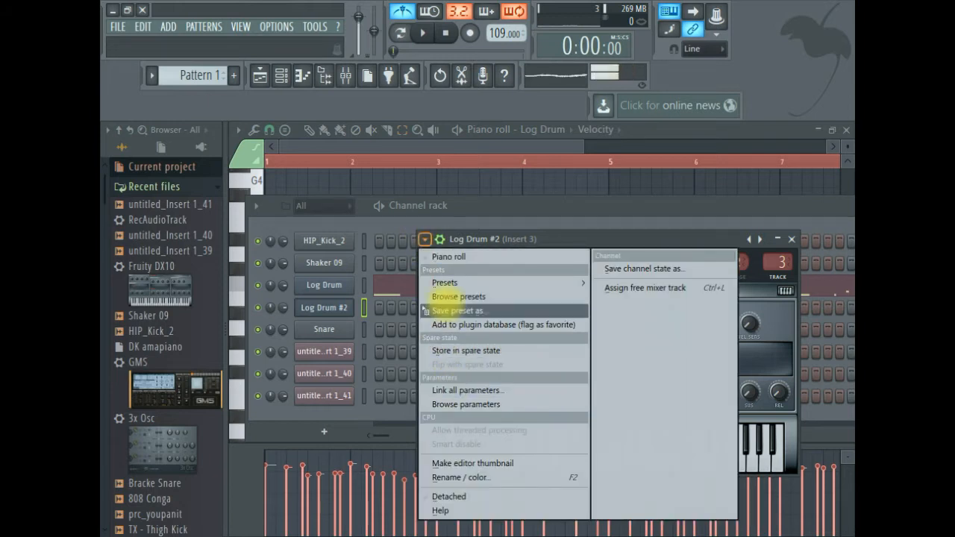
pyautogui.moveTo(451, 282)
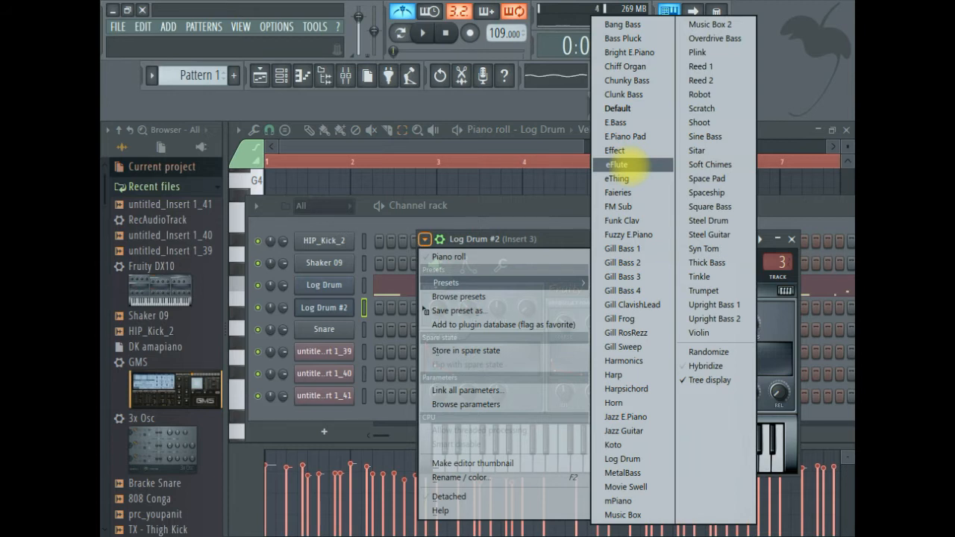
pyautogui.click(618, 164)
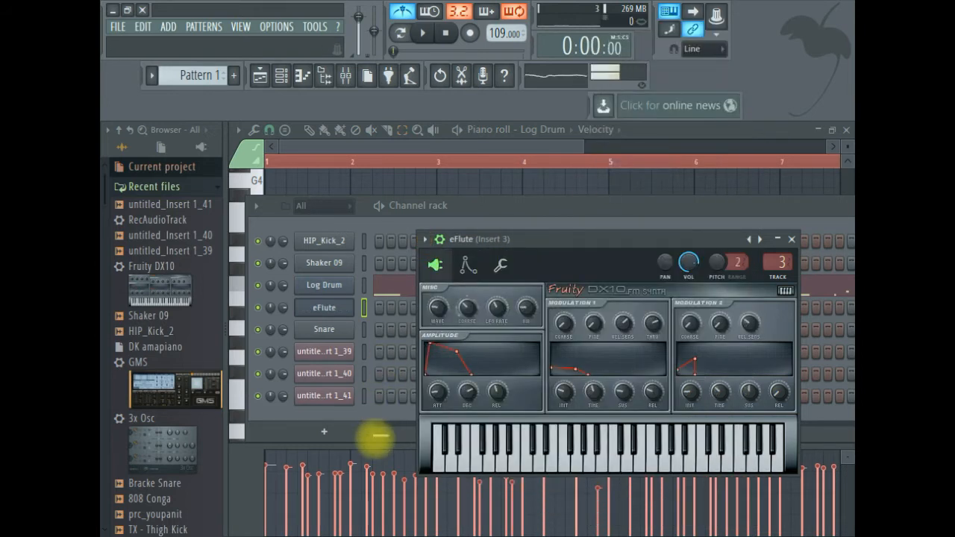
pyautogui.click(383, 420)
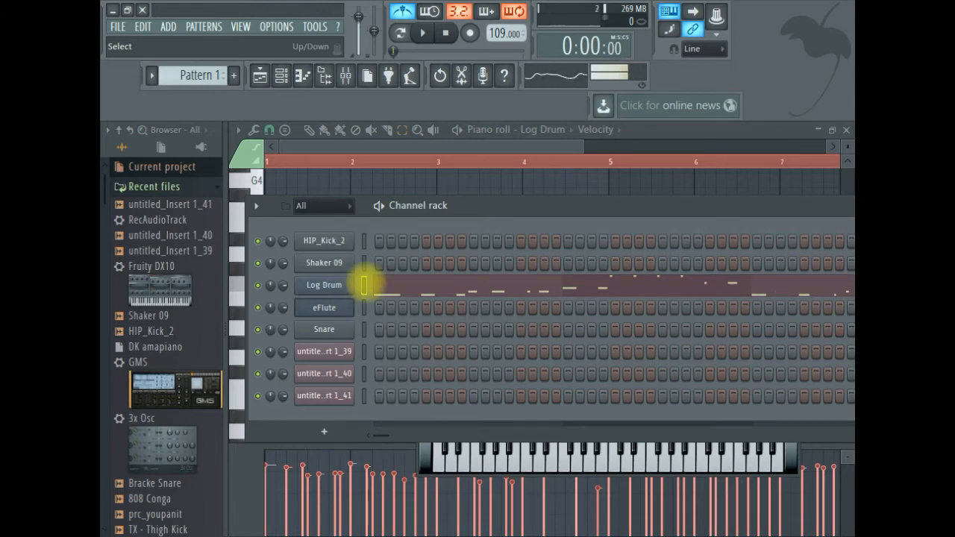
# - Copy the Log Drum channel's notes and paste them into the eFlute channel
pyautogui.click(364, 284)
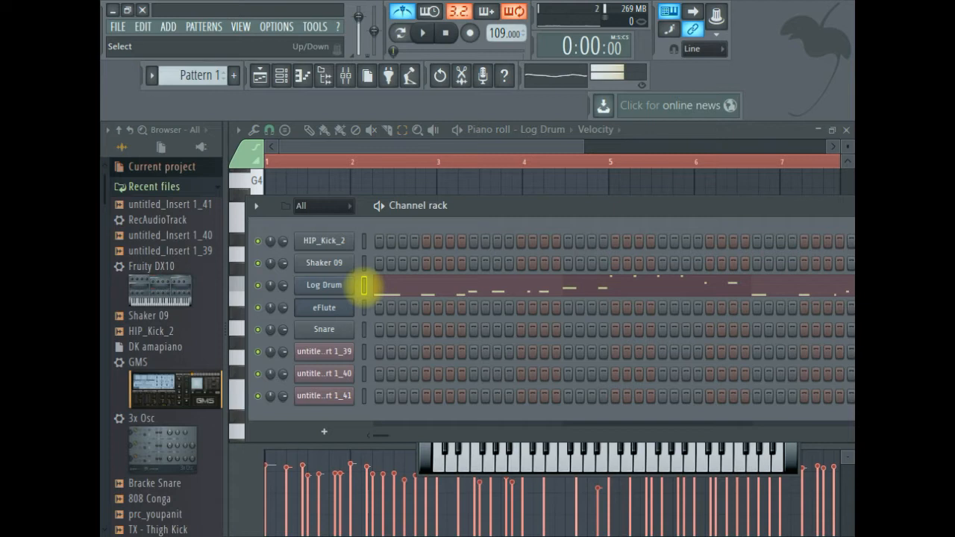
pyautogui.click(142, 26)
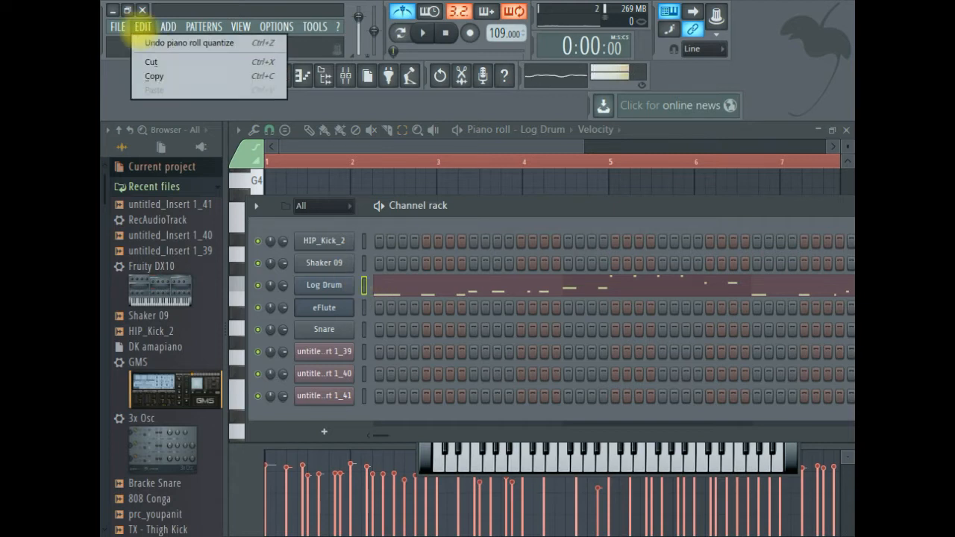
pyautogui.click(155, 76)
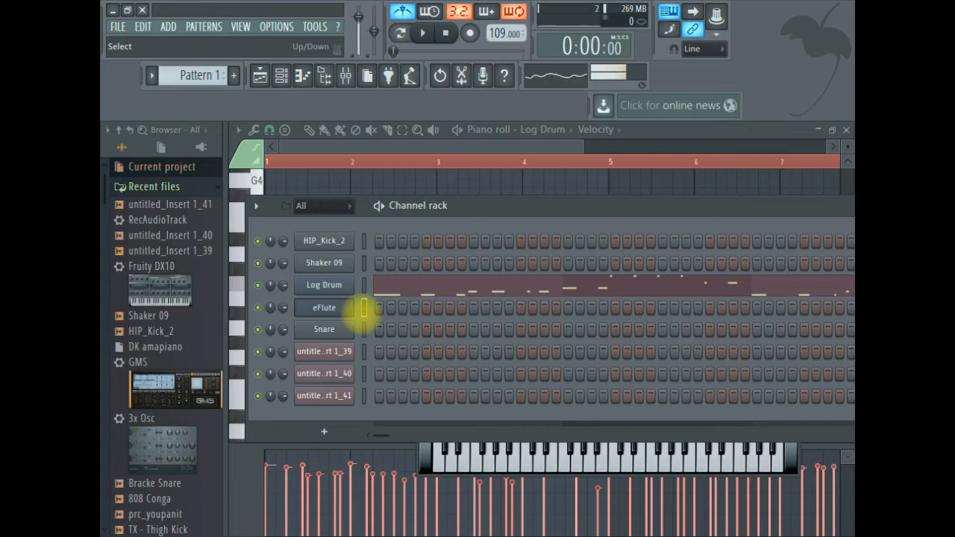
pyautogui.click(142, 26)
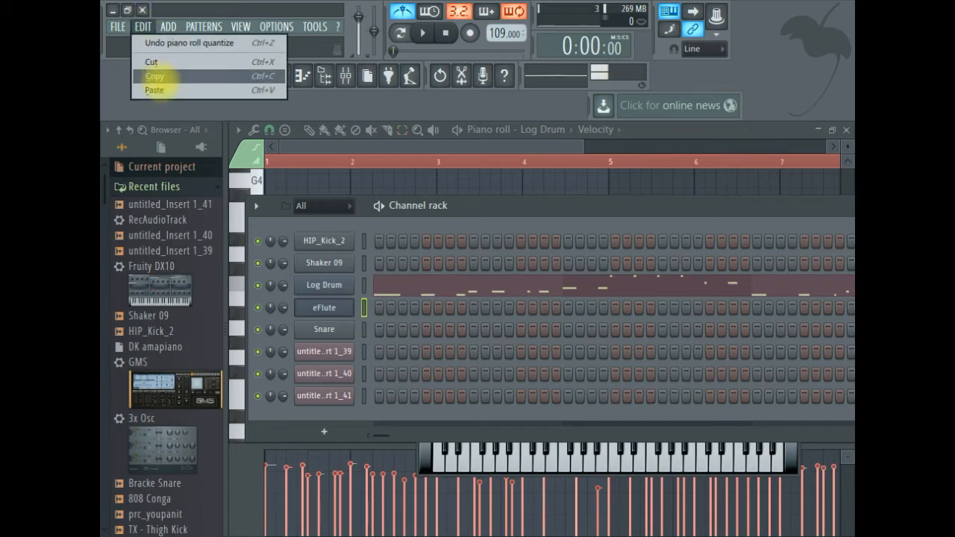
pyautogui.click(158, 88)
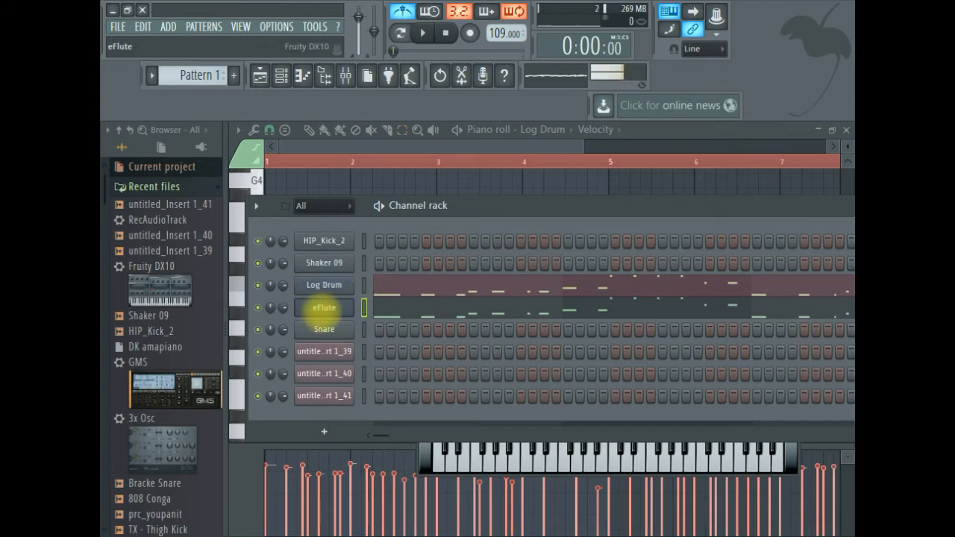
# - Listen to Pattern 1 with the eFlute layer, moving its plugin window clear of the channel rack, and stop playback
pyautogui.click(324, 308)
pyautogui.moveTo(602, 237); pyautogui.dragTo(597, 190)
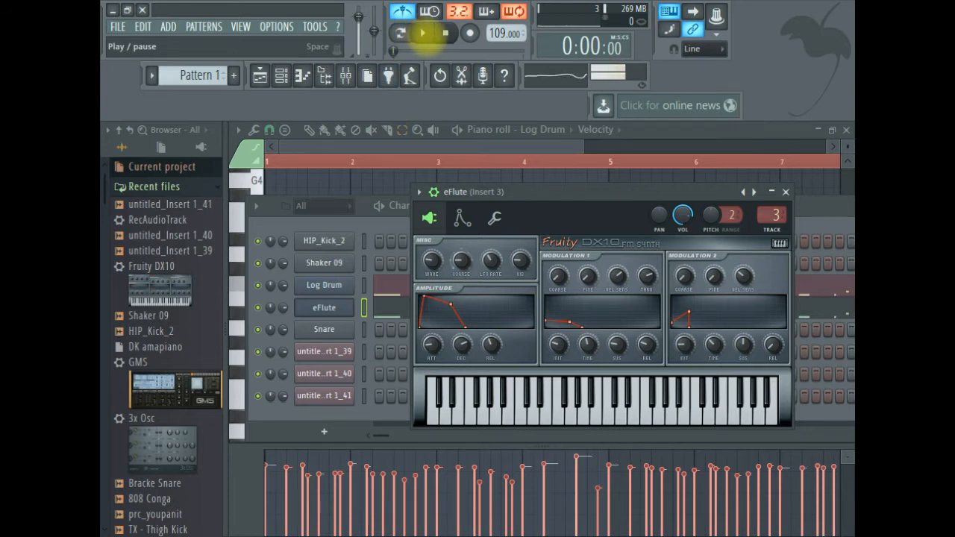
pyautogui.click(422, 33)
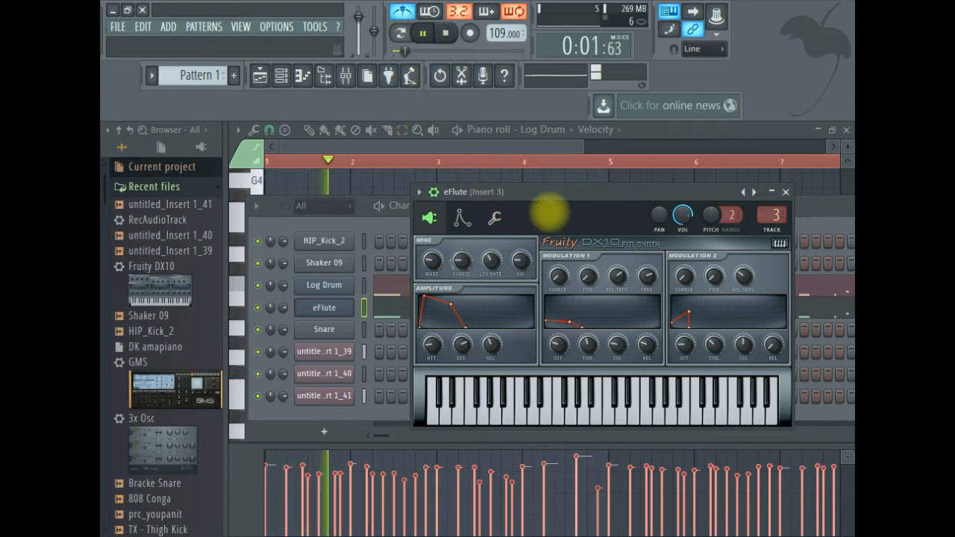
pyautogui.moveTo(559, 192); pyautogui.dragTo(661, 380)
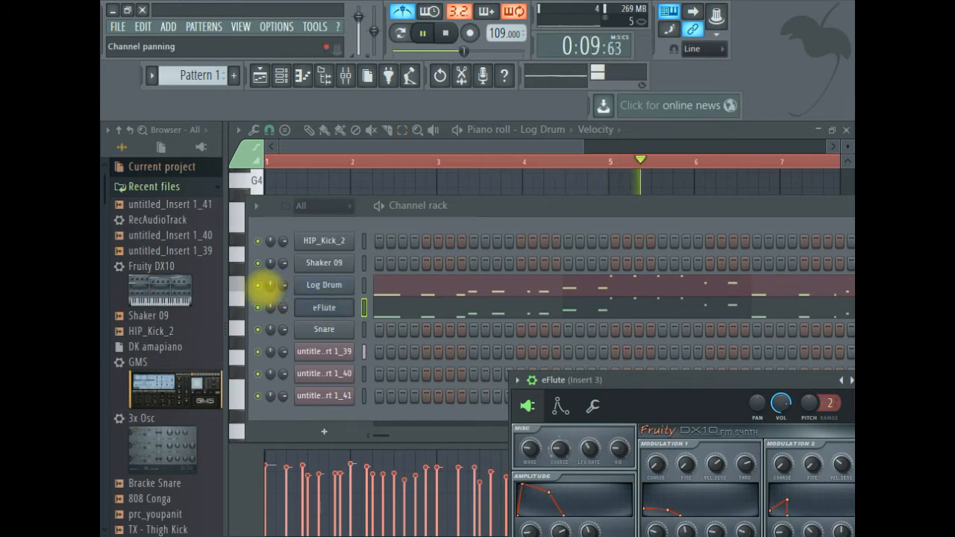
pyautogui.click(445, 33)
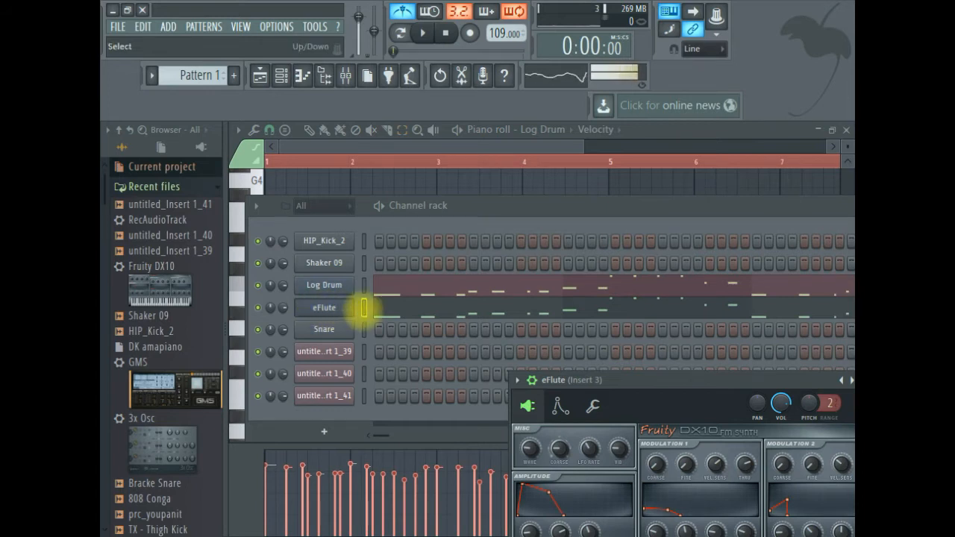
# - Transpose all eFlute notes up one octave in the piano roll and play the pattern
pyautogui.click(382, 308)
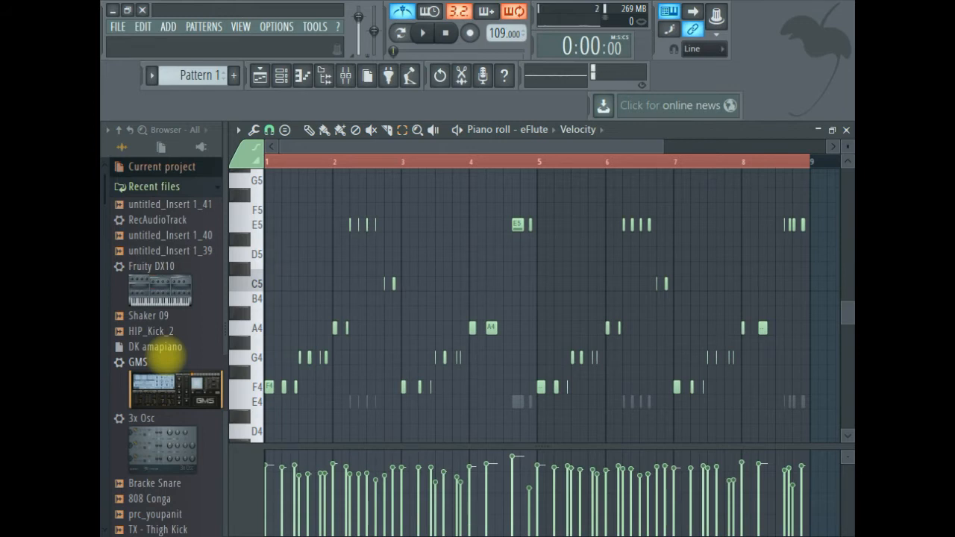
pyautogui.press('space')
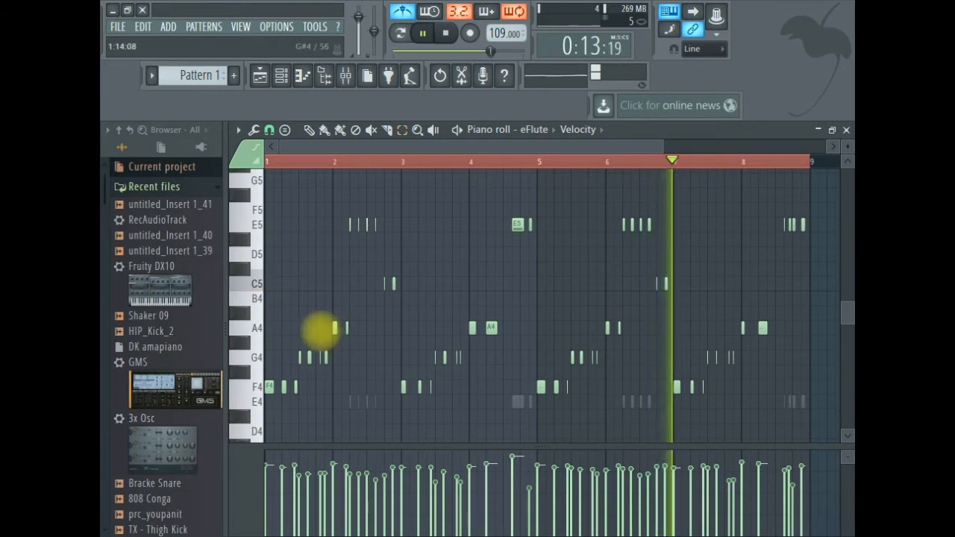
pyautogui.scroll(-3, 325, 325)
pyautogui.scroll(4, 326, 323)
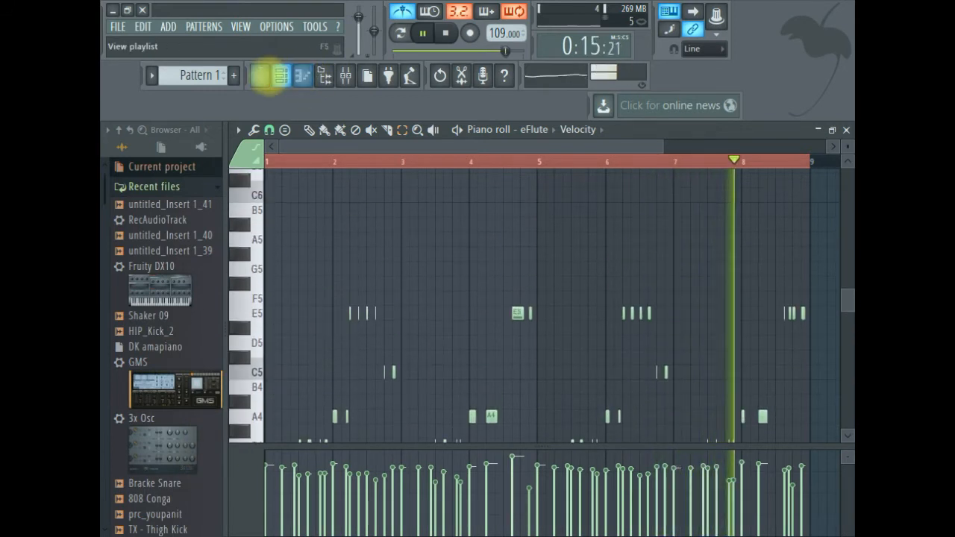
# - Mute the Log Drum channel in the channel rack and raise the eFlute channel volume to 90%
pyautogui.click(281, 75)
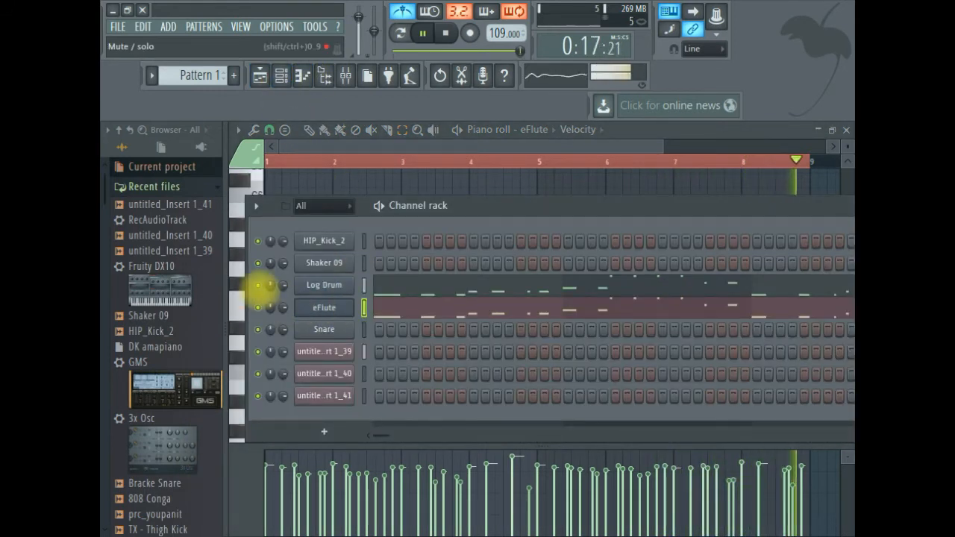
pyautogui.click(258, 285)
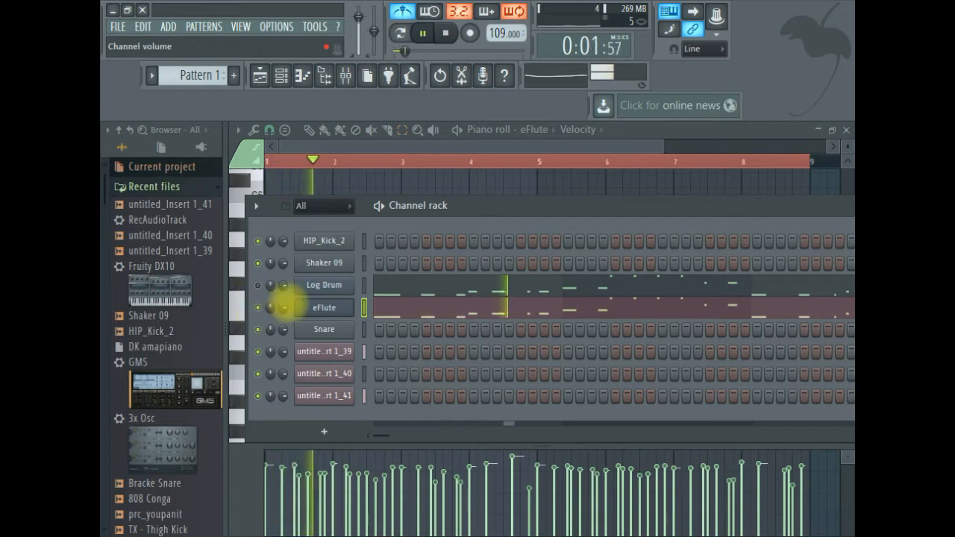
pyautogui.moveTo(283, 307); pyautogui.dragTo(281, 285)
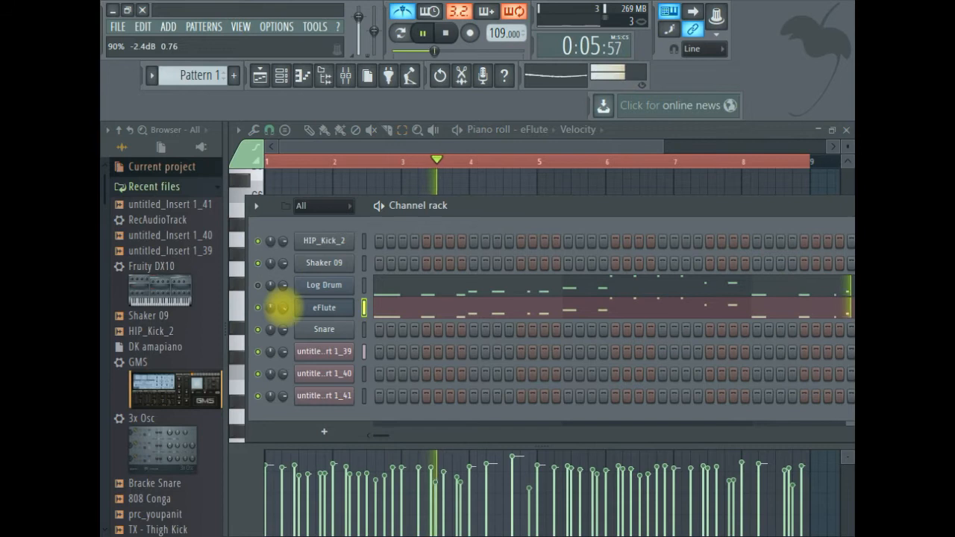
# - Undo the transposition of the eFlute notes in the piano roll and redo it to compare both versions
pyautogui.click(391, 311)
pyautogui.click(392, 311)
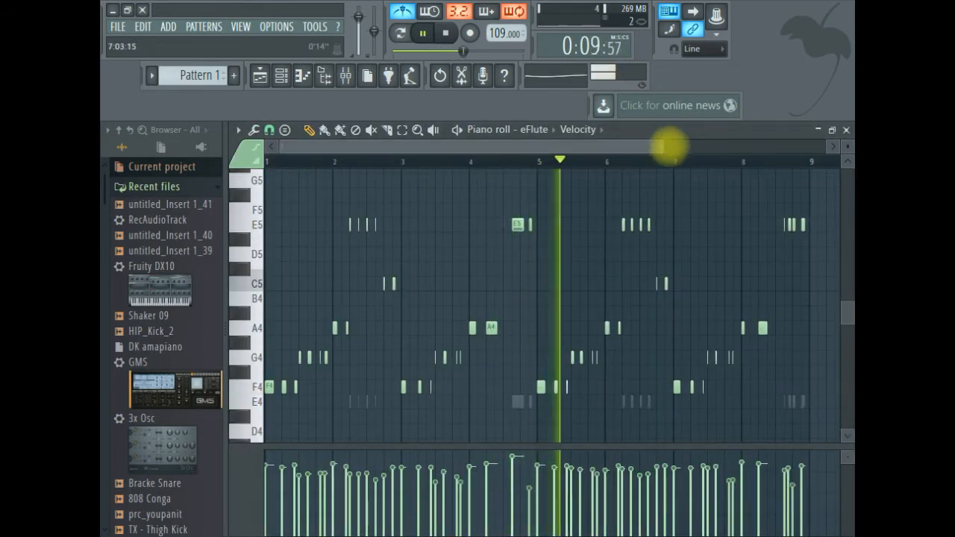
pyautogui.moveTo(665, 145); pyautogui.dragTo(699, 147)
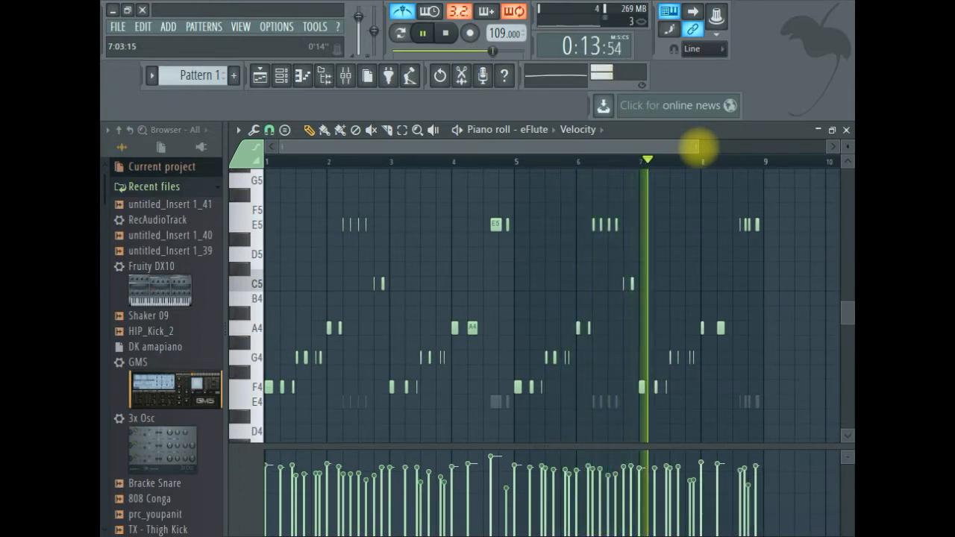
pyautogui.moveTo(700, 147); pyautogui.dragTo(692, 147)
pyautogui.click(142, 27)
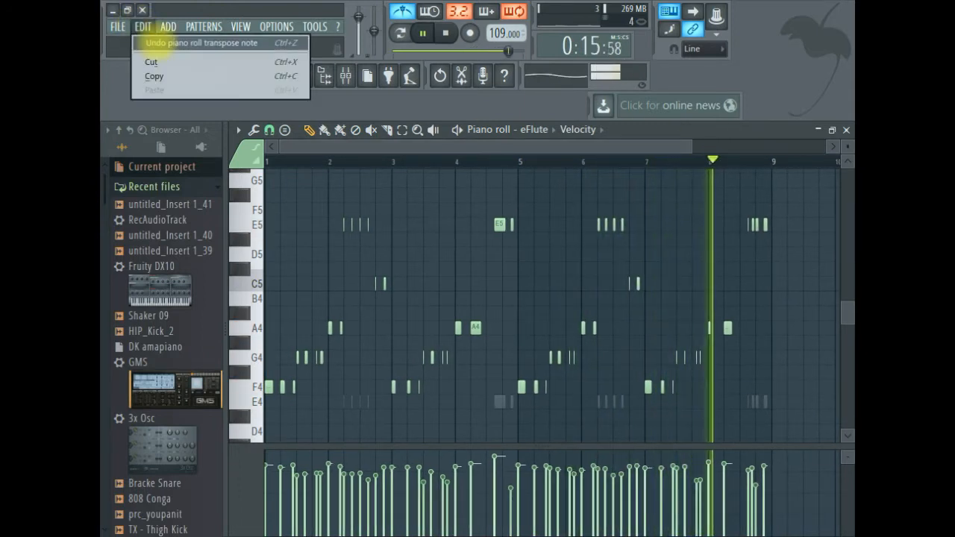
pyautogui.click(153, 42)
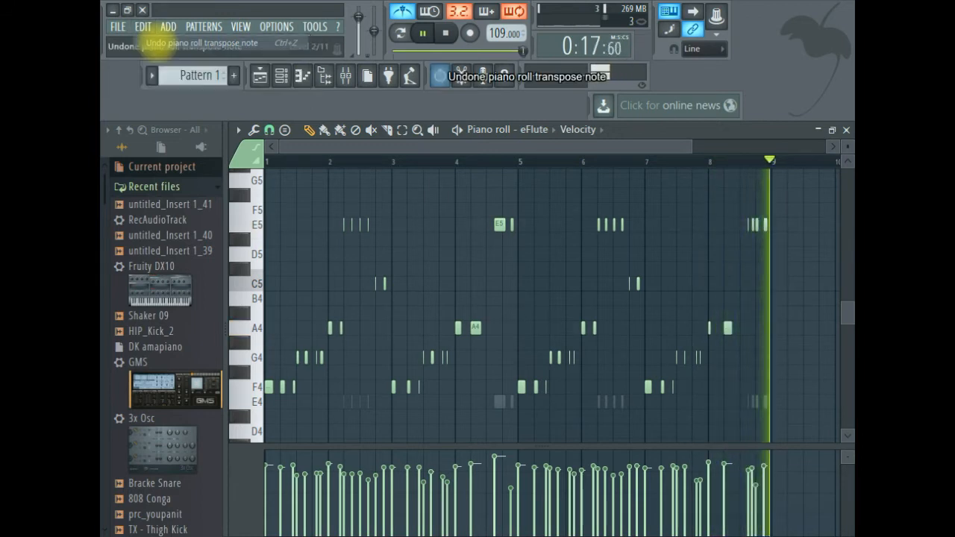
pyautogui.click(142, 26)
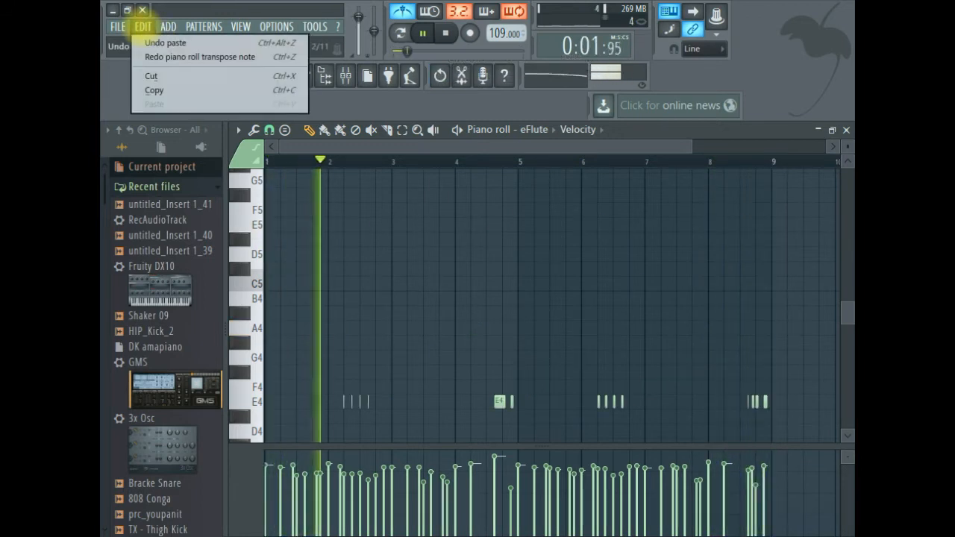
pyautogui.click(165, 57)
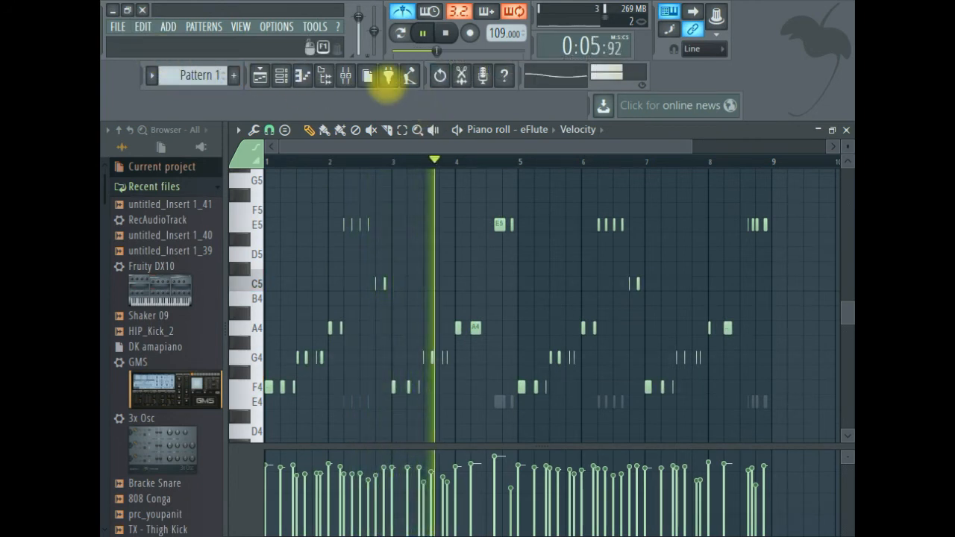
# - View the mixer, unmute the Log Drum channel in the channel rack, and stop playback
pyautogui.click(345, 75)
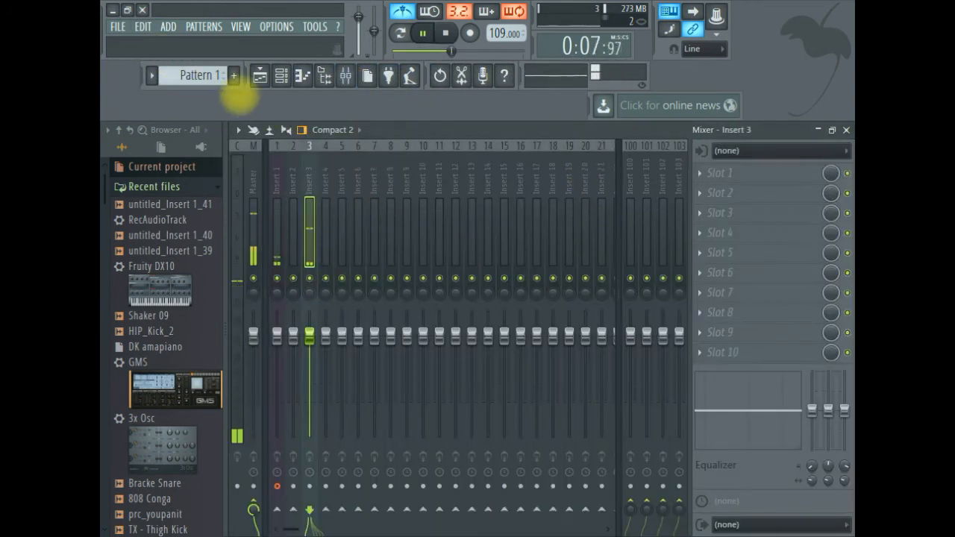
pyautogui.click(276, 75)
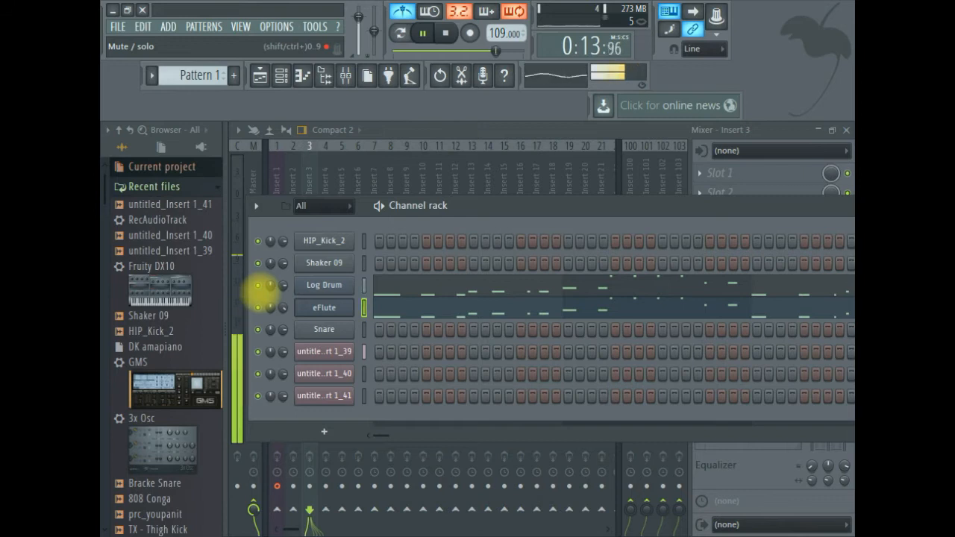
pyautogui.click(444, 32)
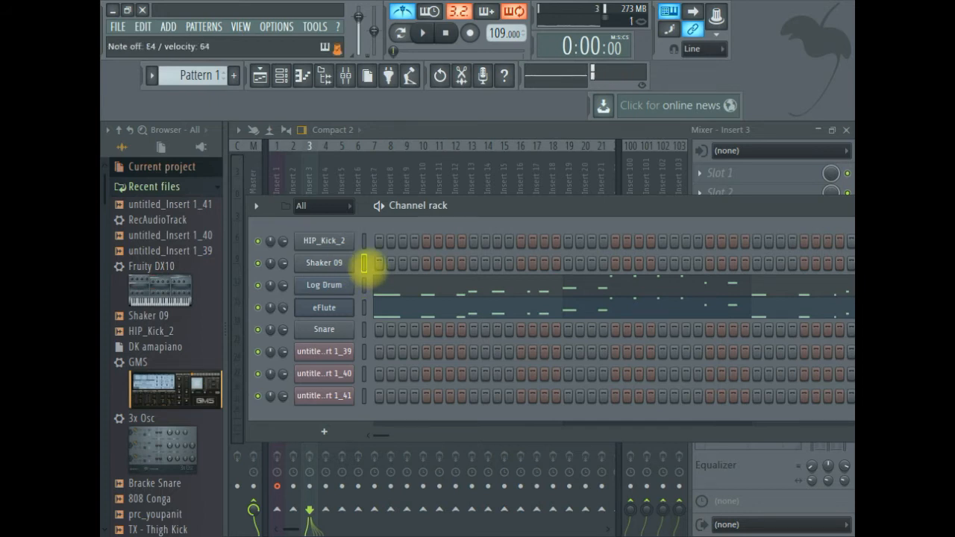
# - Fill each 4 steps on the Shaker 09 channel, start playback, and fill each 4 steps on HIP_Kick_2
pyautogui.rightClick(323, 262)
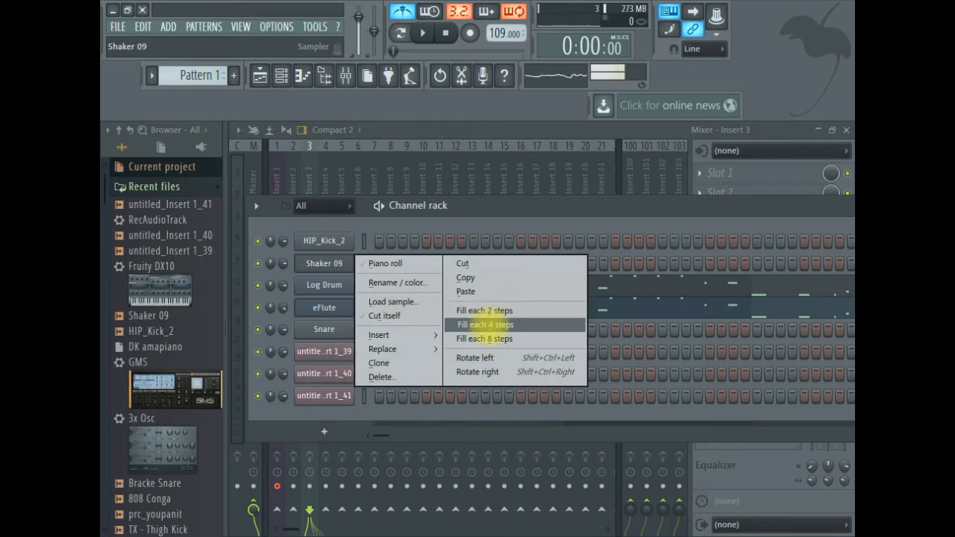
pyautogui.click(485, 324)
pyautogui.click(423, 33)
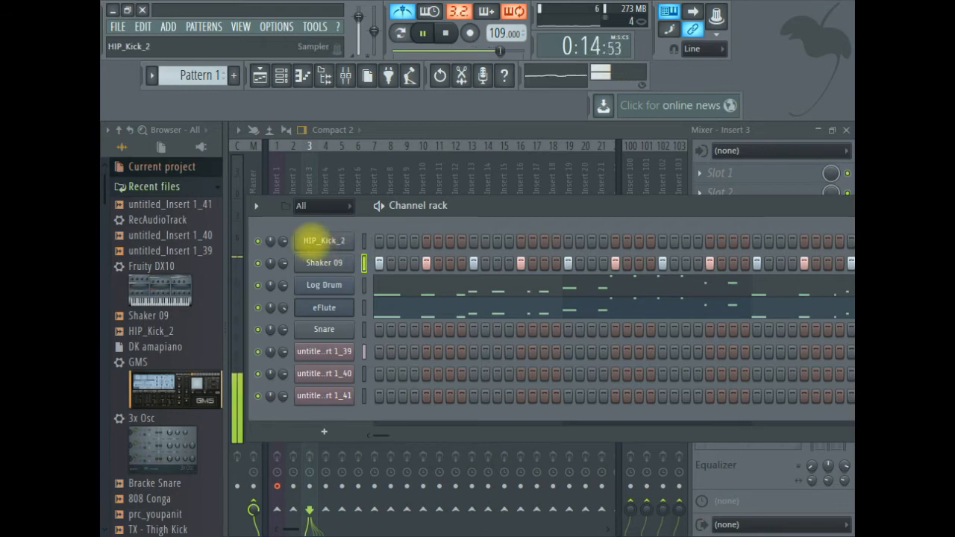
pyautogui.rightClick(315, 237)
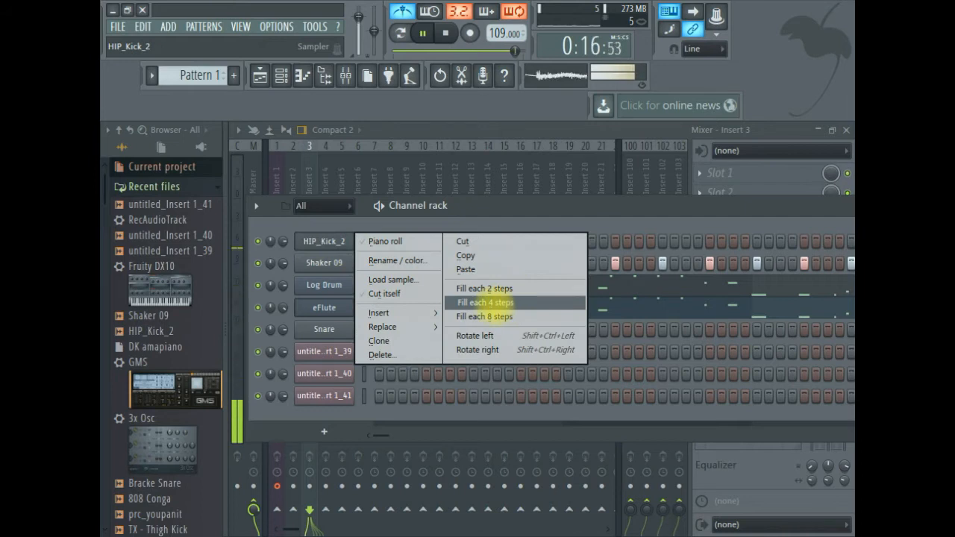
pyautogui.click(485, 302)
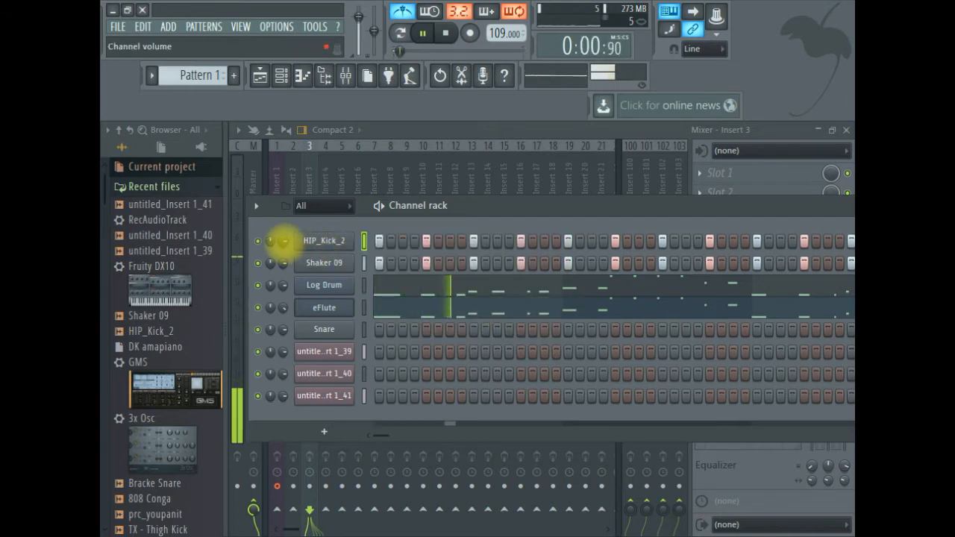
# - Lower the HIP_Kick_2 channel volume to 43% and adjust the eFlute channel volume
pyautogui.moveTo(284, 240); pyautogui.dragTo(294, 297)
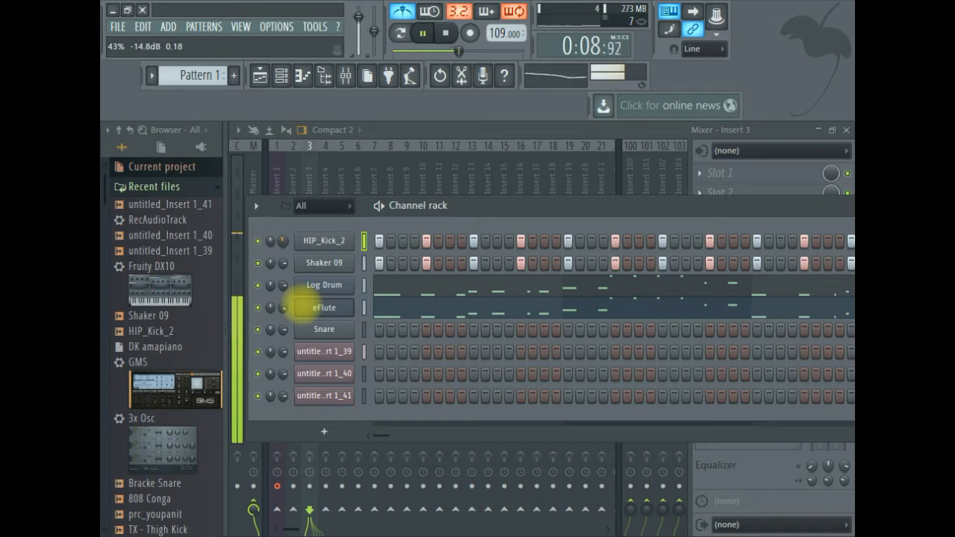
pyautogui.moveTo(284, 306); pyautogui.dragTo(284, 308)
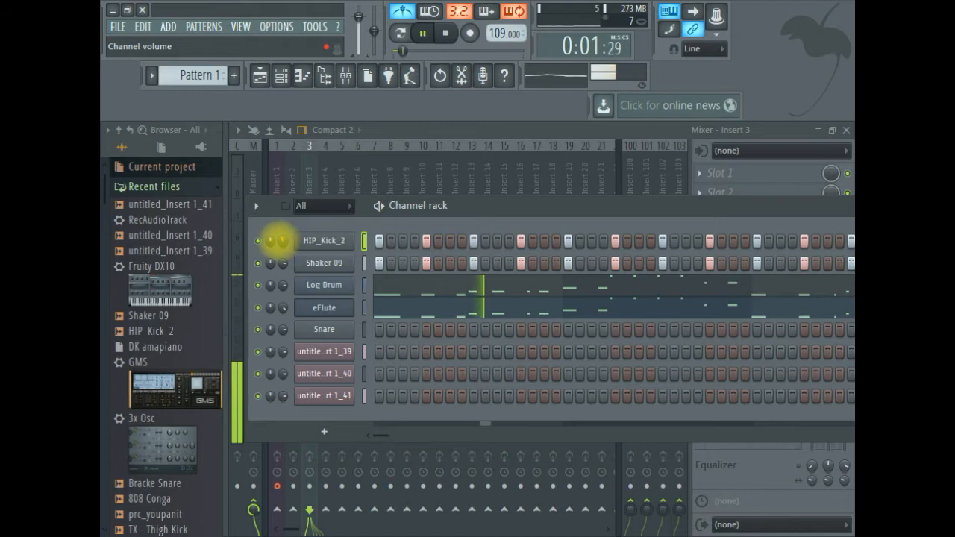
# - Lower the pitch of HIP_Kick_2 to -88 cents in its channel settings and adjust the Shaker 09 channel volume
pyautogui.click(322, 241)
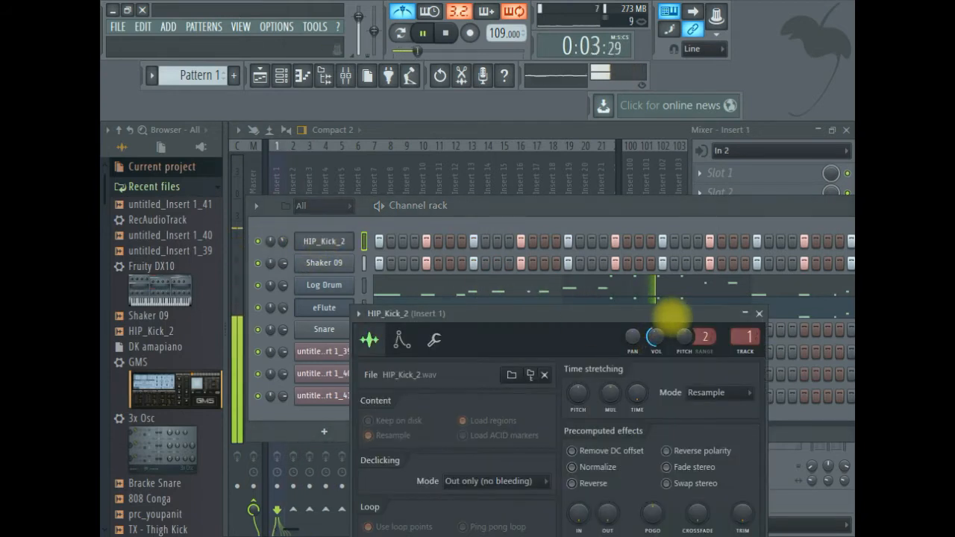
pyautogui.moveTo(686, 335); pyautogui.dragTo(674, 400)
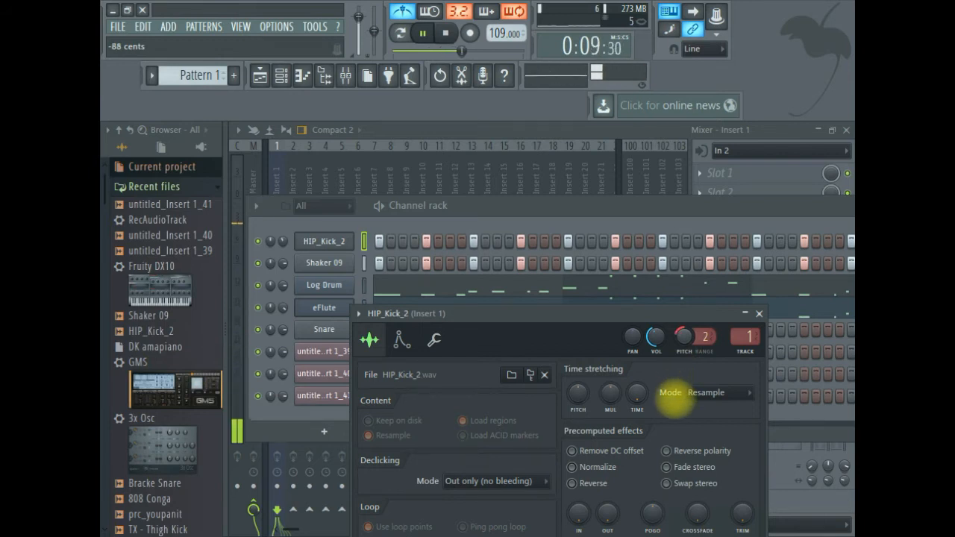
pyautogui.click(318, 414)
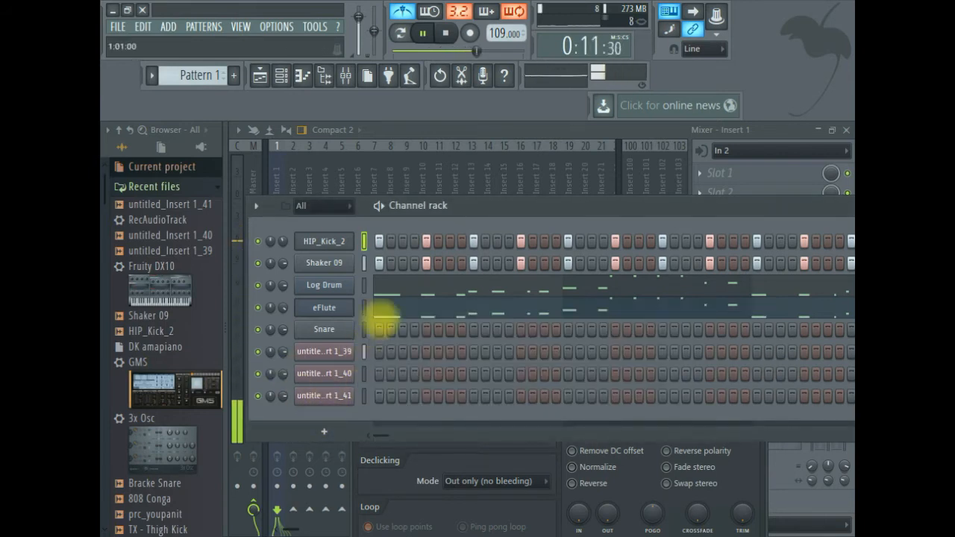
pyautogui.moveTo(284, 262); pyautogui.dragTo(278, 271)
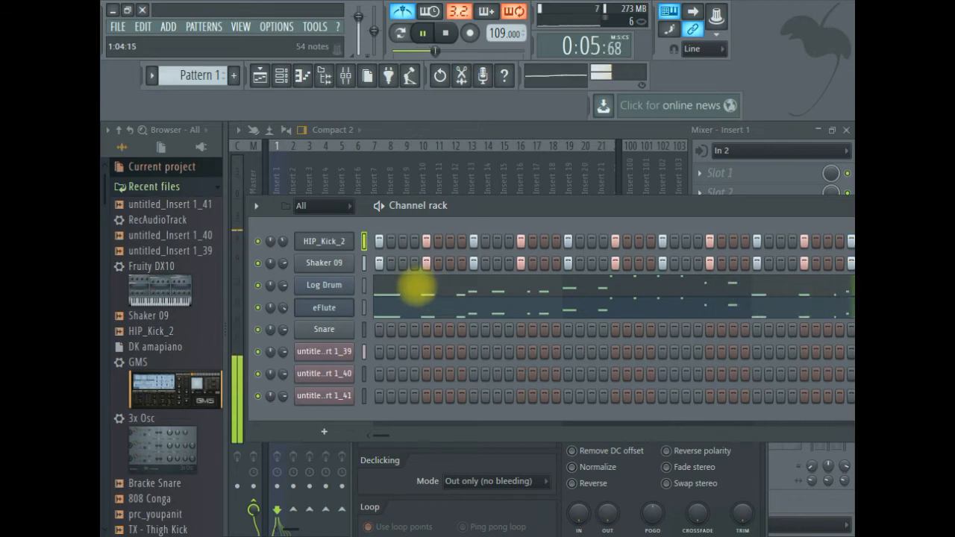
# - Open the Log Drum melody in the piano roll, go to bar 4 while it plays, and stop playback
pyautogui.click(417, 287)
pyautogui.moveTo(662, 146); pyautogui.dragTo(360, 123)
pyautogui.moveTo(312, 149)
pyautogui.mouseDown()
pyautogui.moveTo(347, 145)
pyautogui.moveTo(302, 149)
pyautogui.mouseUp()
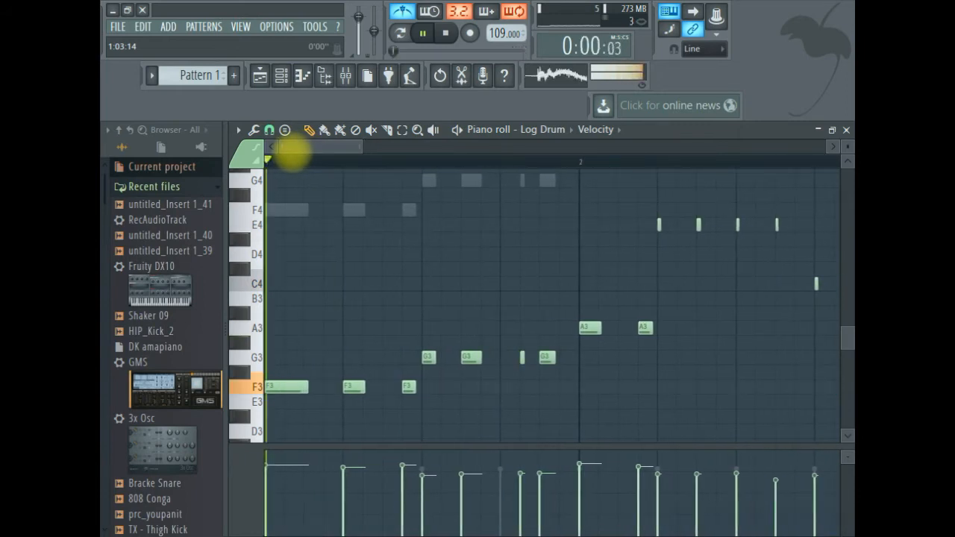
pyautogui.moveTo(311, 146); pyautogui.dragTo(433, 145)
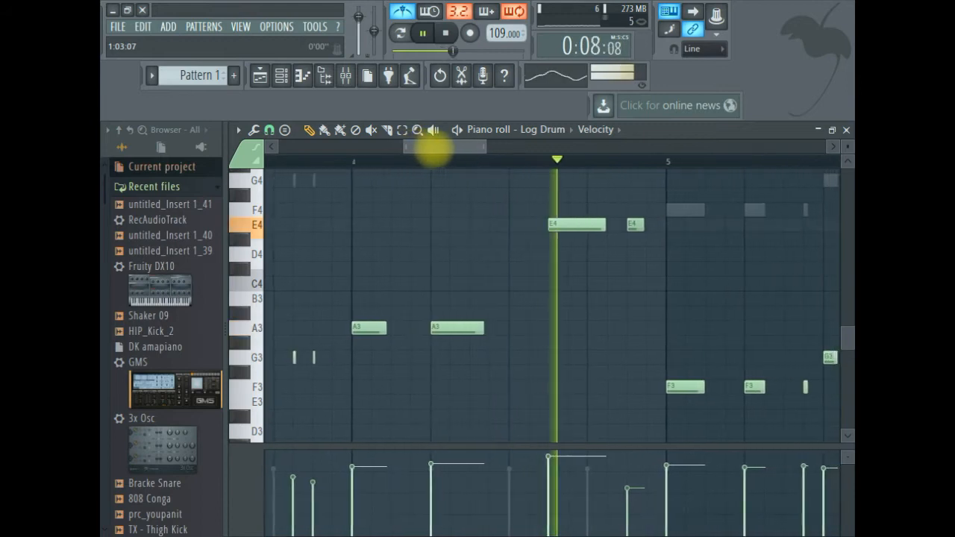
pyautogui.click(445, 33)
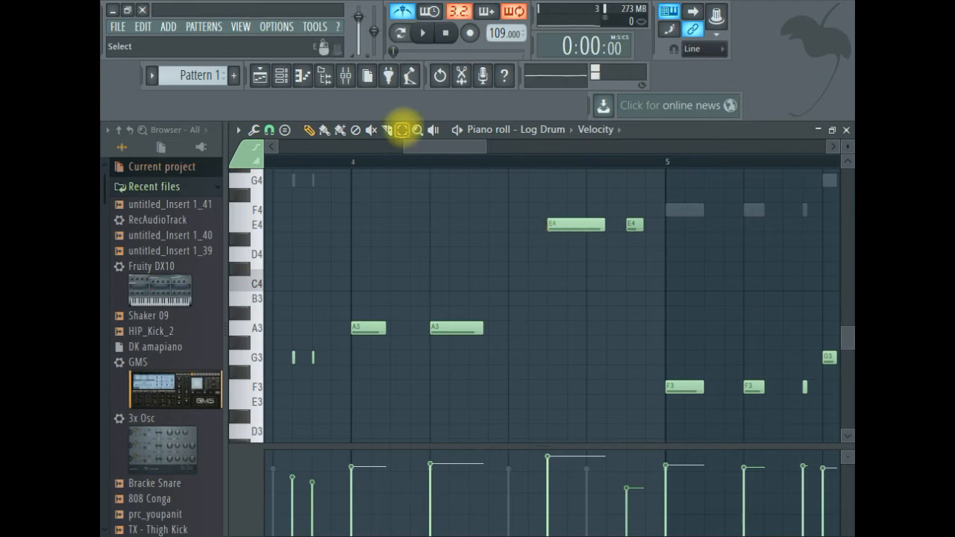
# - Chop the long E4 note near the end of bar 4 into very short slices with a reduced time multiplier
pyautogui.click(401, 130)
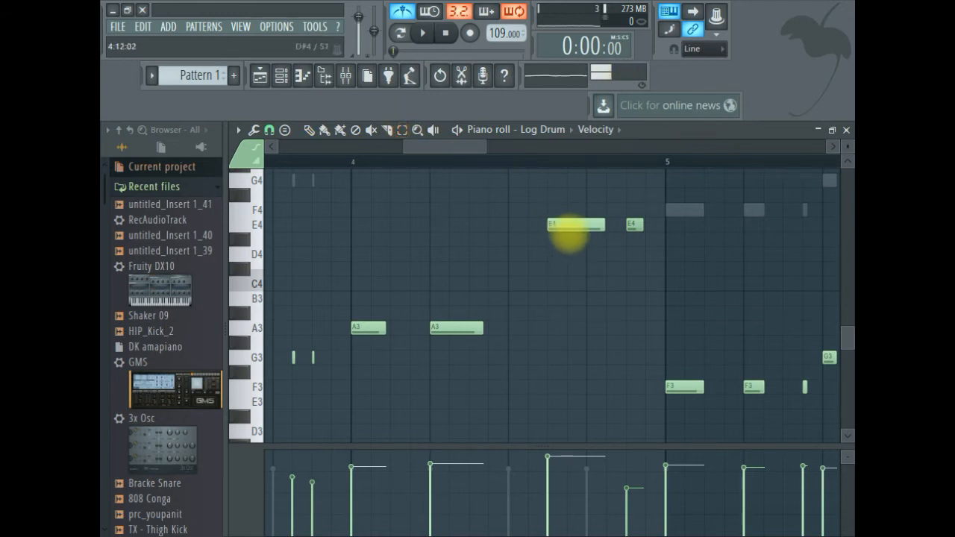
pyautogui.click(561, 224)
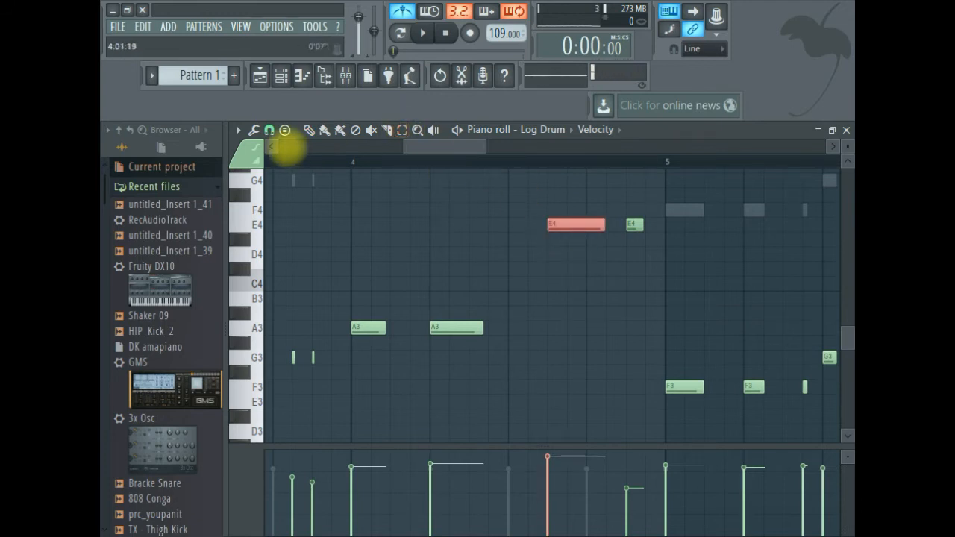
pyautogui.click(253, 130)
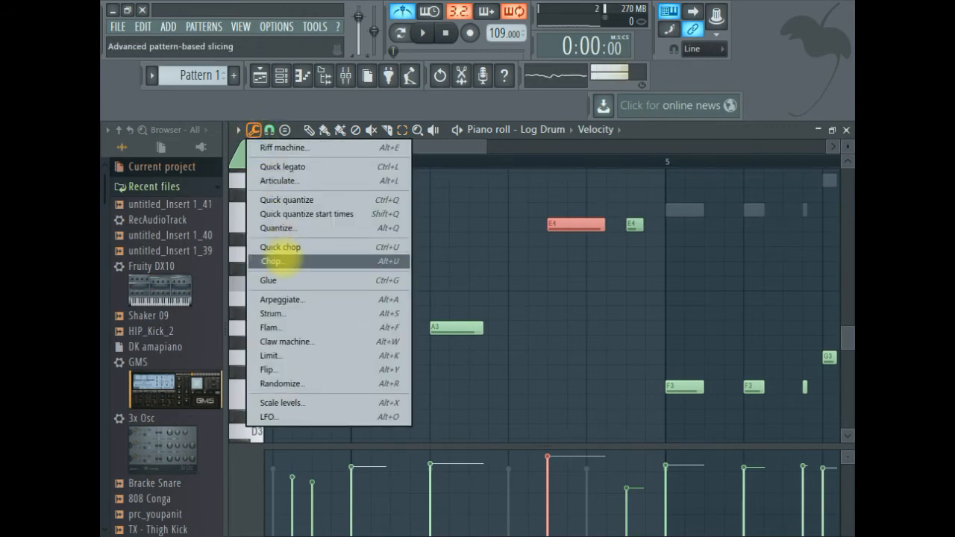
pyautogui.click(276, 261)
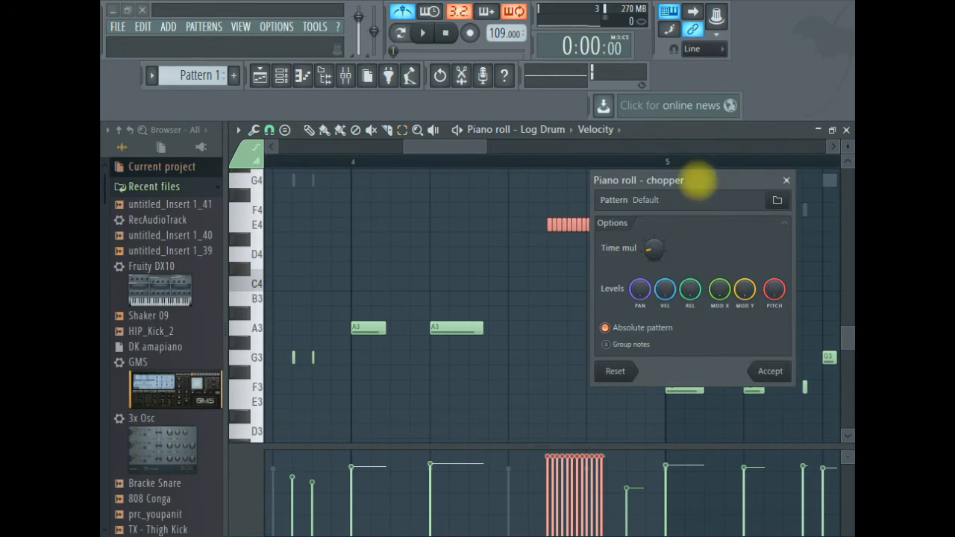
pyautogui.moveTo(693, 180); pyautogui.dragTo(723, 183)
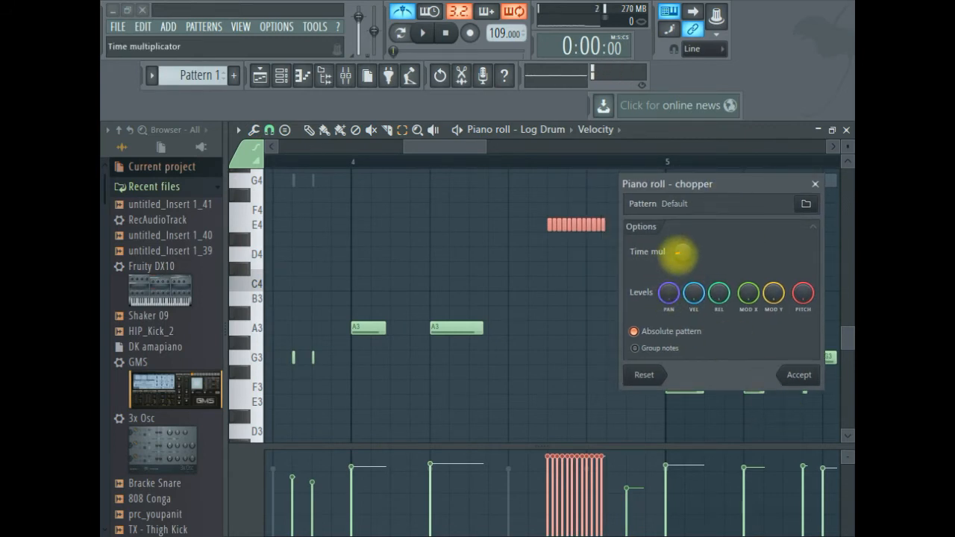
pyautogui.moveTo(677, 253); pyautogui.dragTo(679, 257)
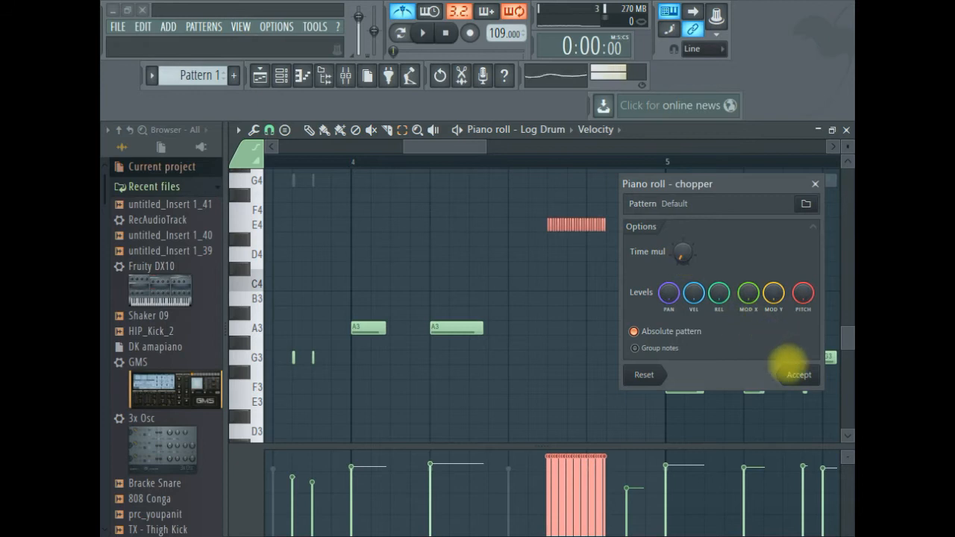
pyautogui.click(793, 374)
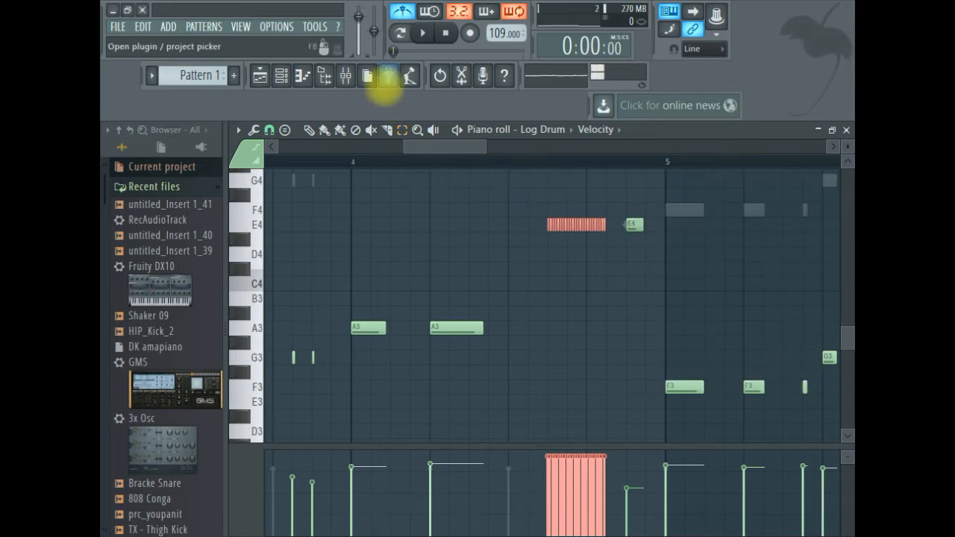
# - Play back the chopped E4 note in bar 4, stop playback, and undo the piano roll chopping
pyautogui.click(309, 130)
pyautogui.press('space')
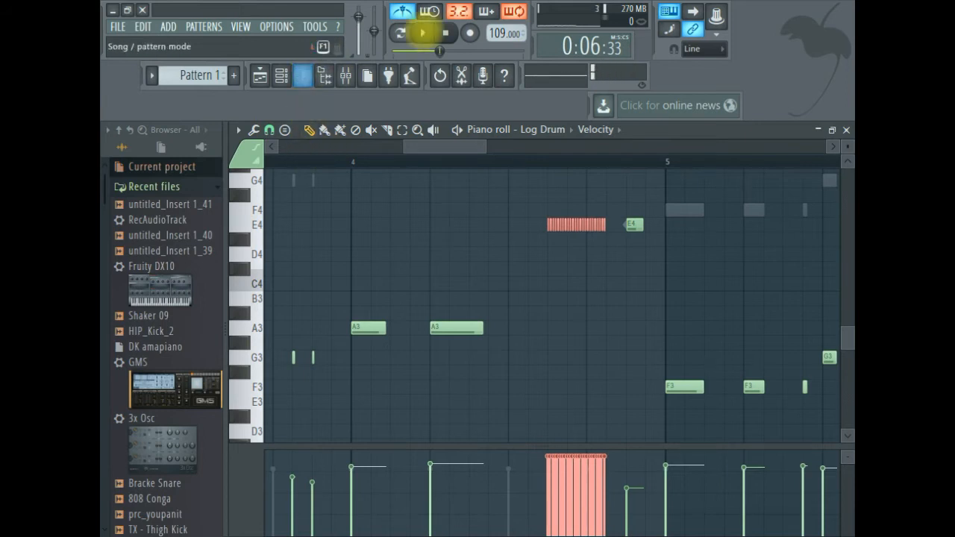
pyautogui.click(422, 32)
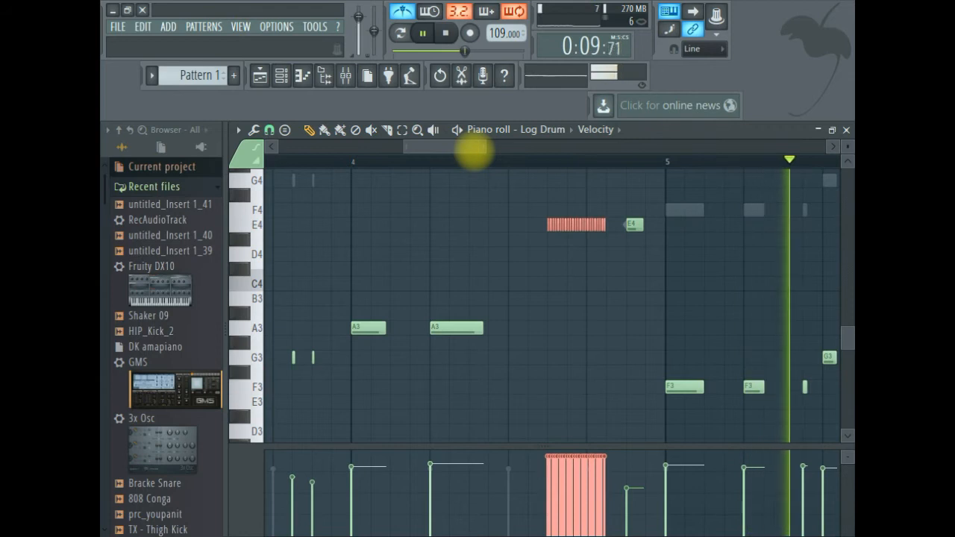
pyautogui.scroll(3, 559, 284)
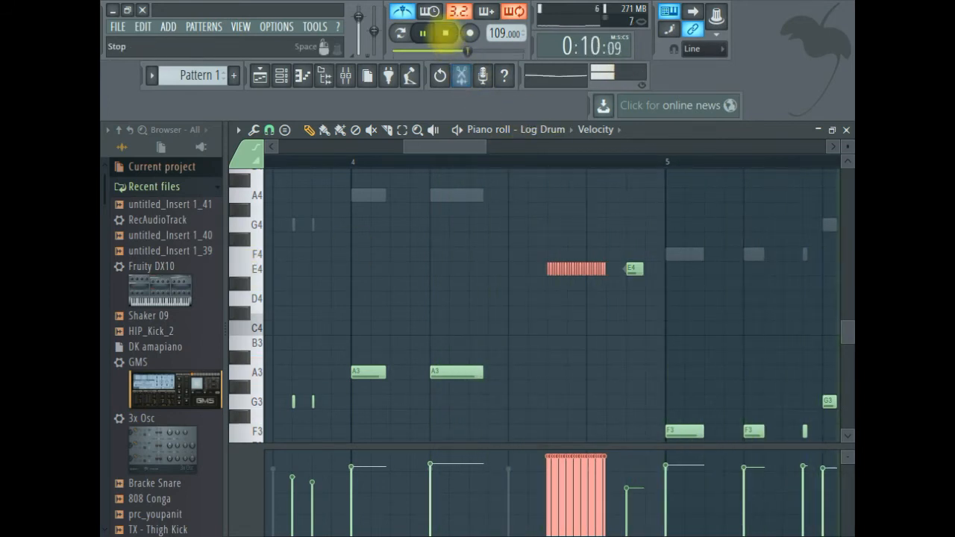
pyautogui.click(446, 33)
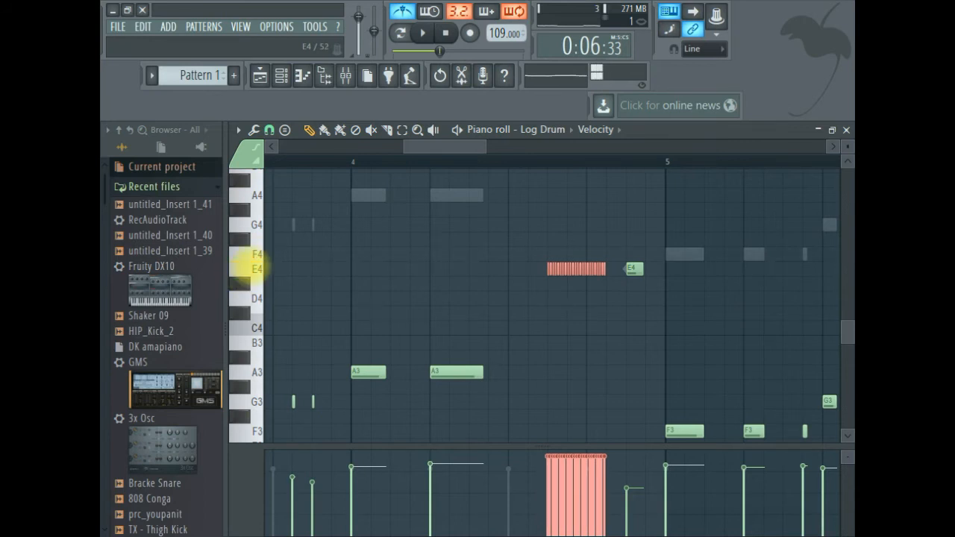
pyautogui.click(142, 26)
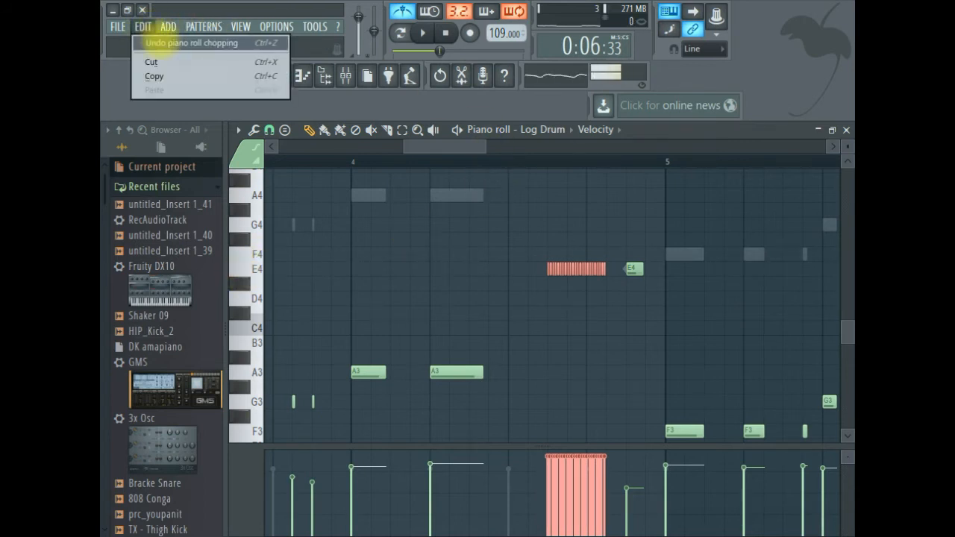
pyautogui.click(172, 42)
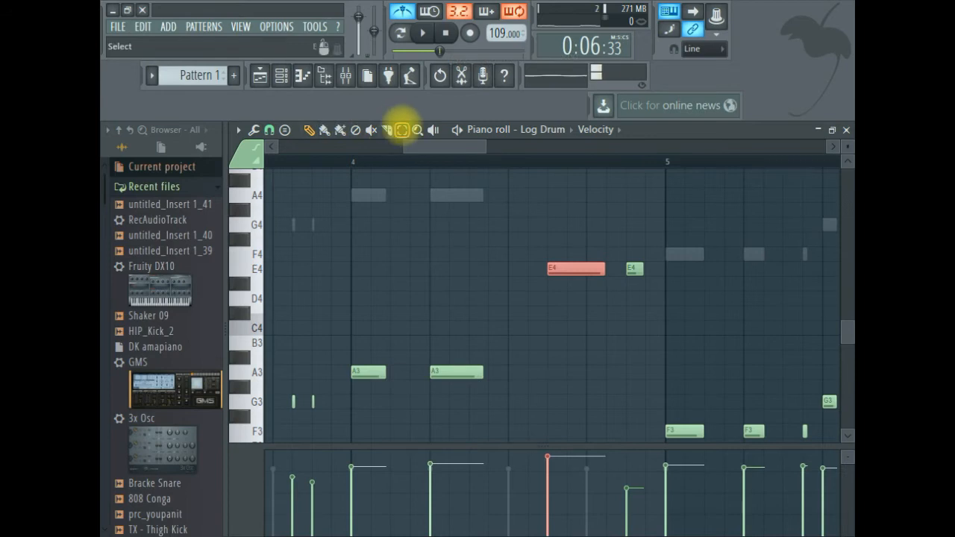
# - Chop the long E4 note in bar 4 again with a larger time multiplier and play it from bar 4
pyautogui.click(268, 130)
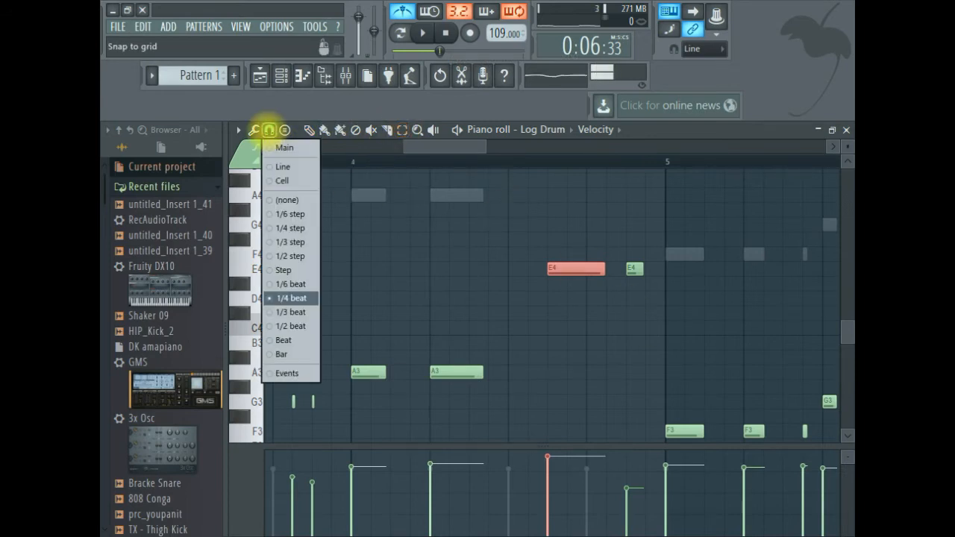
pyautogui.click(254, 130)
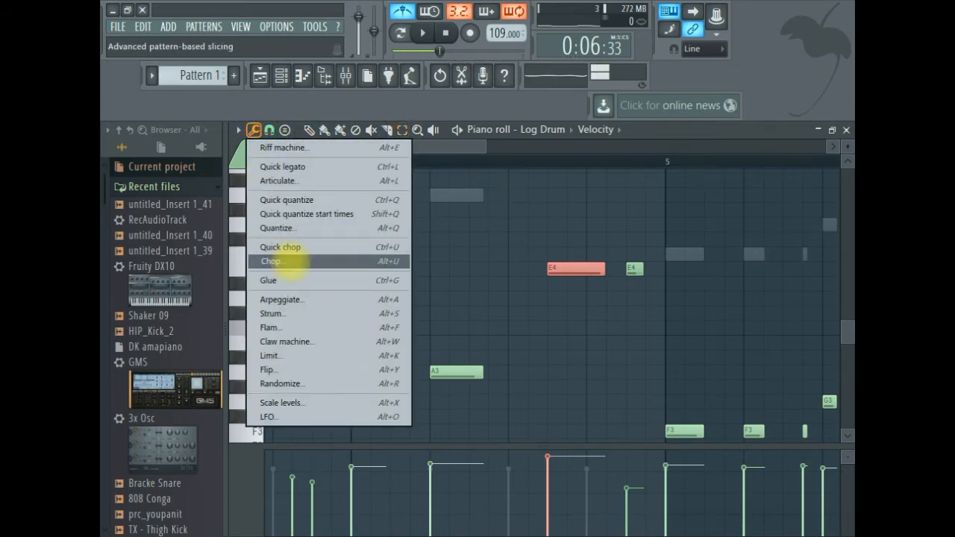
pyautogui.click(292, 262)
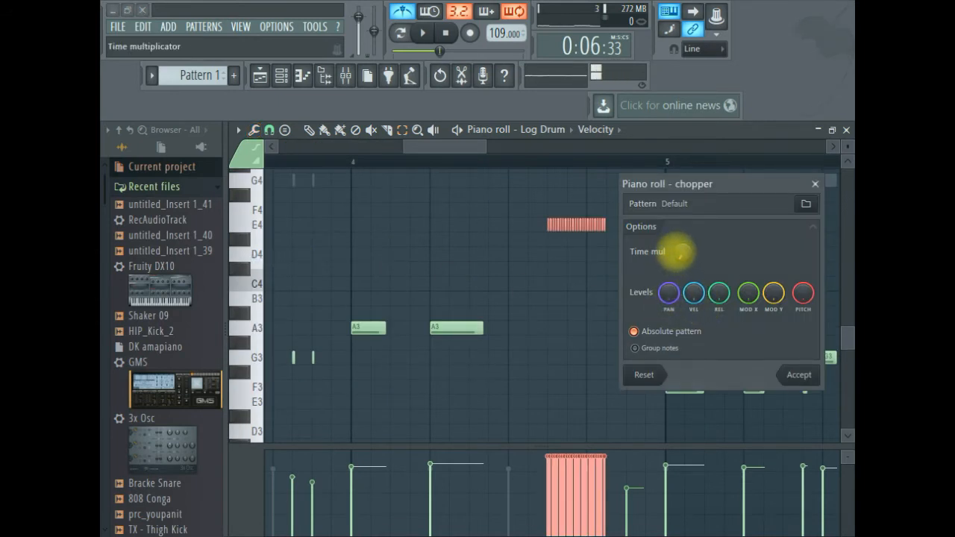
pyautogui.scroll(-3, 680, 251)
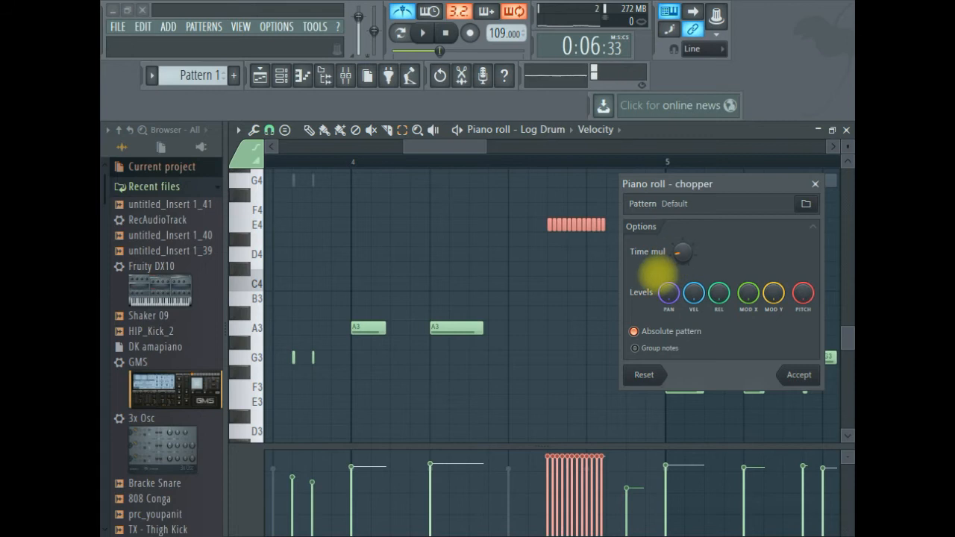
pyautogui.press('space')
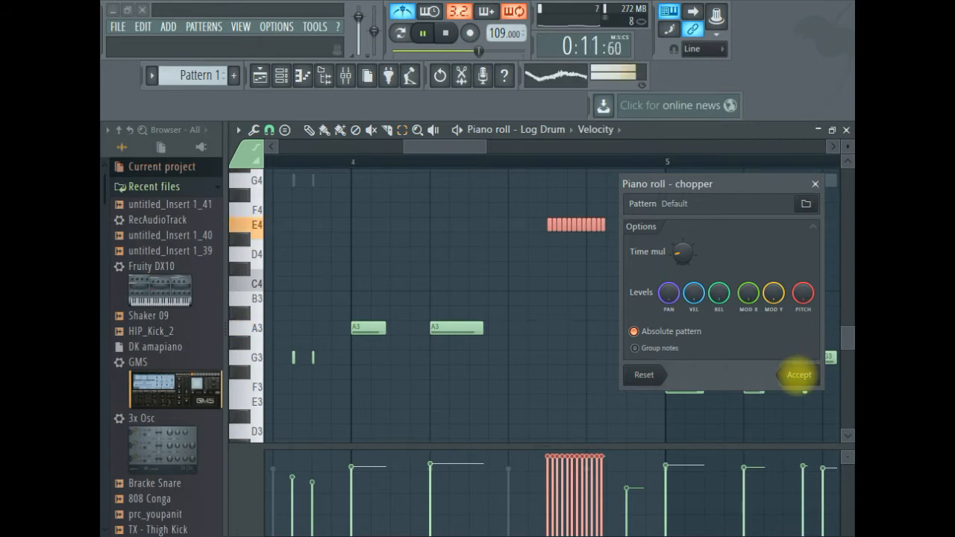
pyautogui.click(798, 375)
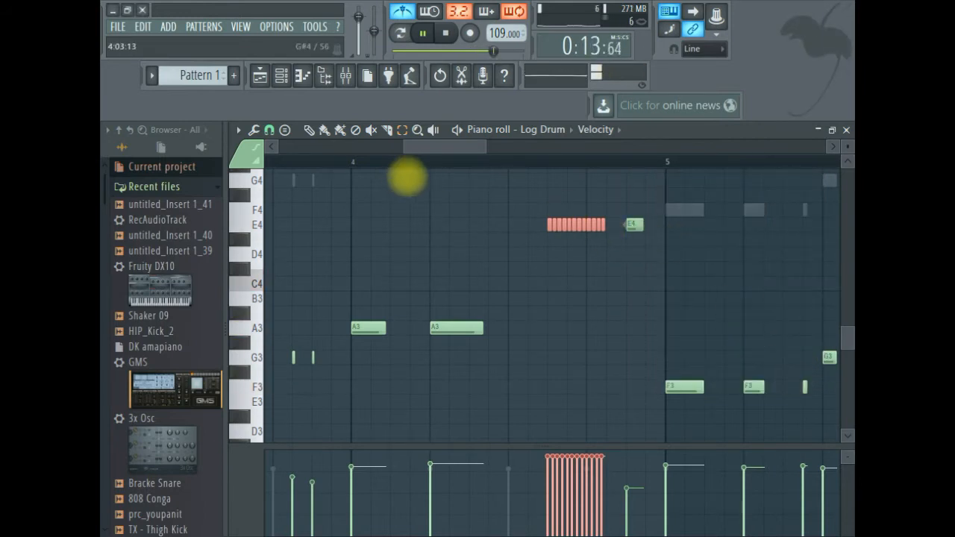
pyautogui.click(367, 164)
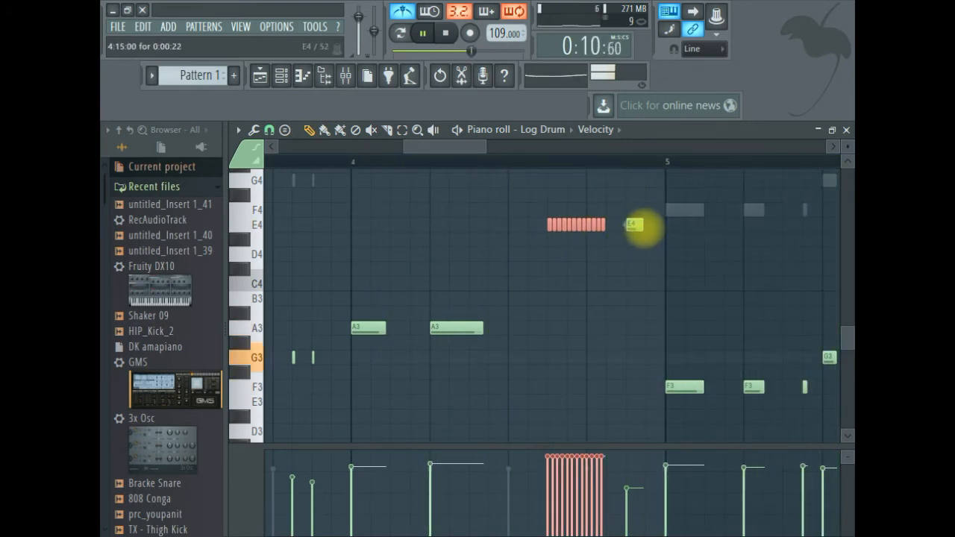
# - Replace the last three E4 notes in bar 8 with one long E4 note at 8:12:00, and preview it
pyautogui.moveTo(470, 147); pyautogui.dragTo(643, 149)
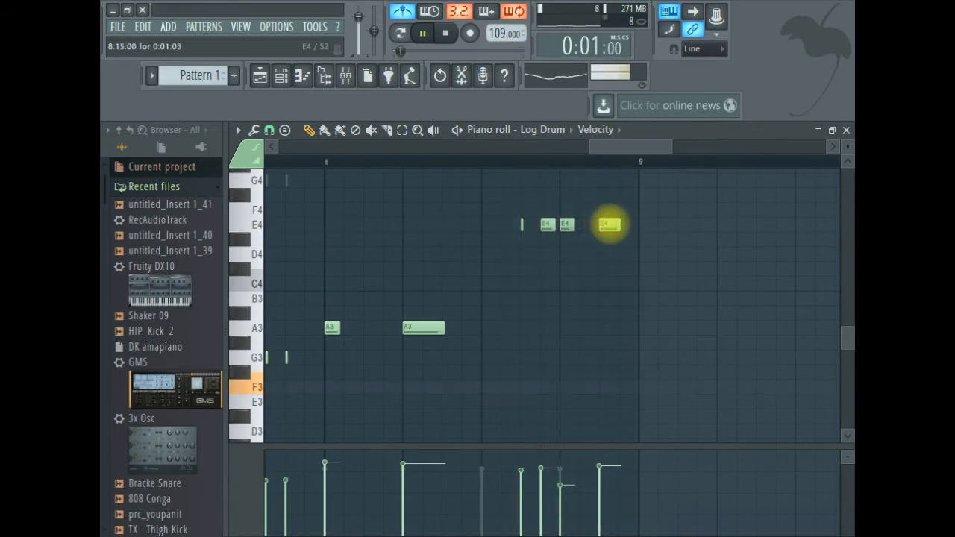
pyautogui.rightClick(610, 224)
pyautogui.rightClick(567, 225)
pyautogui.rightClick(547, 225)
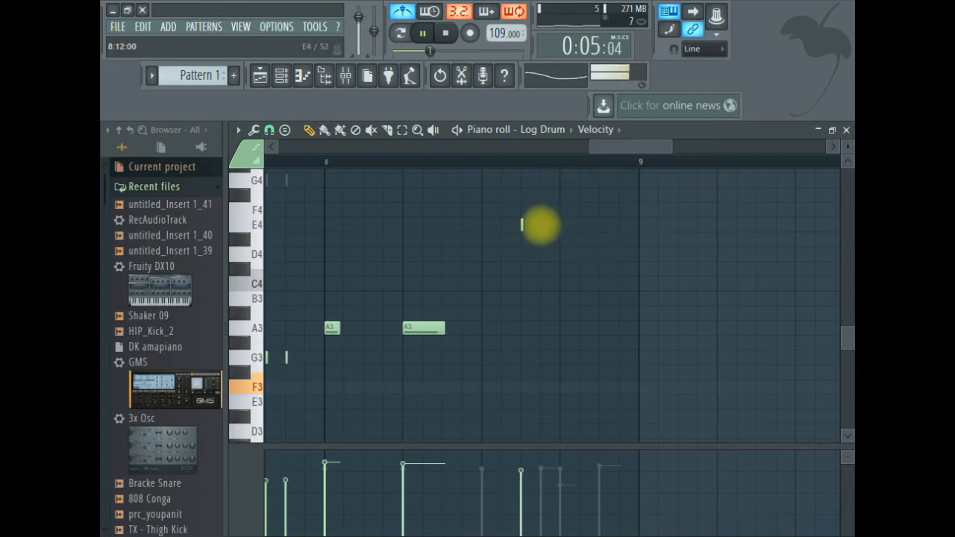
pyautogui.click(541, 224)
pyautogui.click(456, 162)
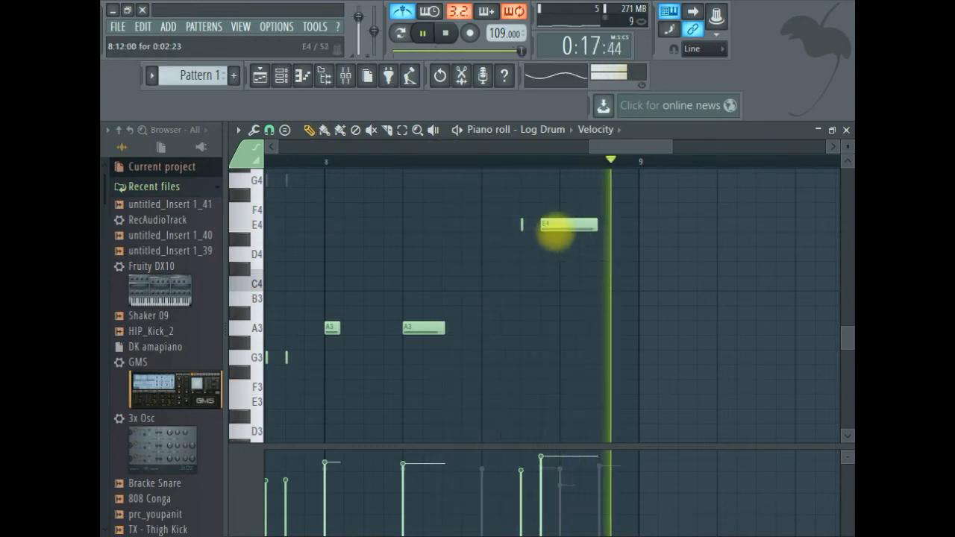
# - Replay bar 8, delete the short E4 note before the long one, and move the long E4 one step earlier
pyautogui.click(408, 160)
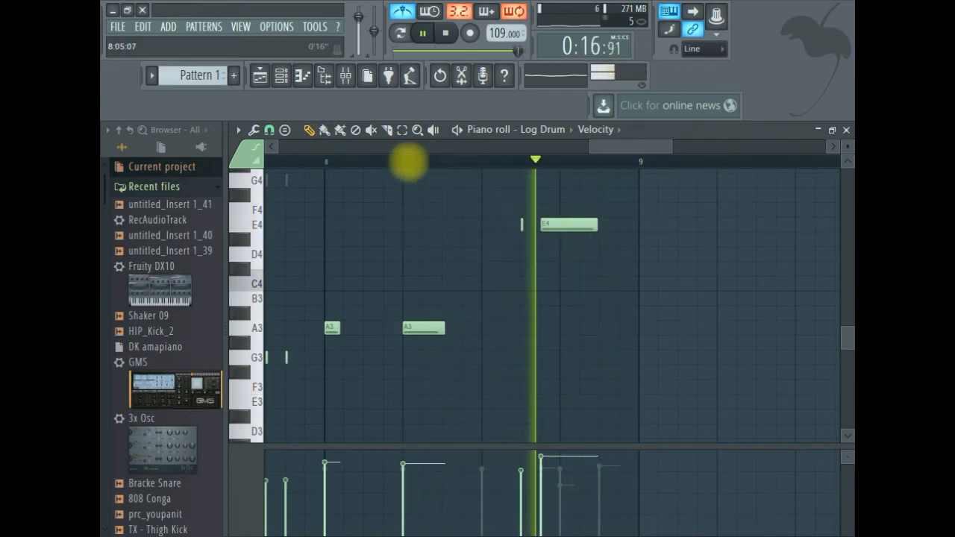
pyautogui.click(328, 160)
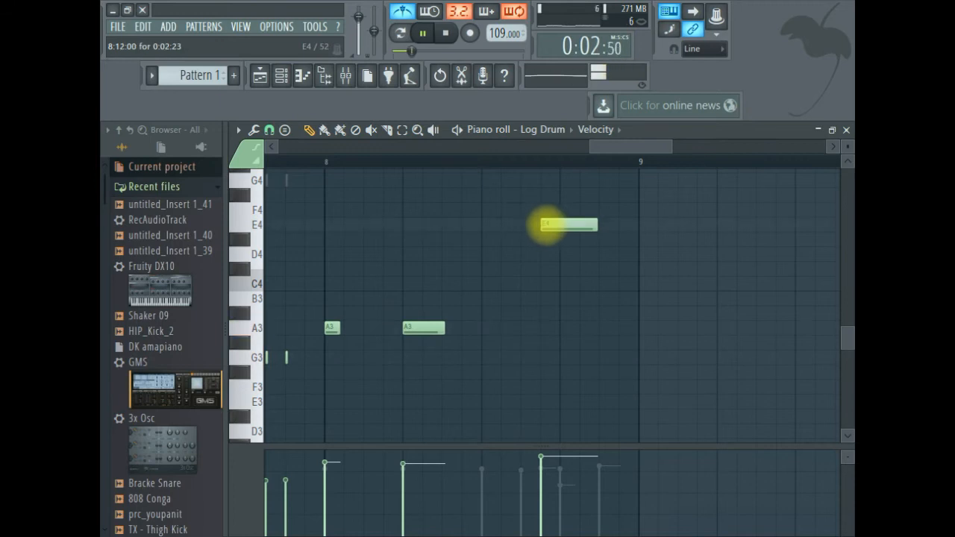
pyautogui.moveTo(543, 224); pyautogui.dragTo(523, 224)
pyautogui.click(416, 159)
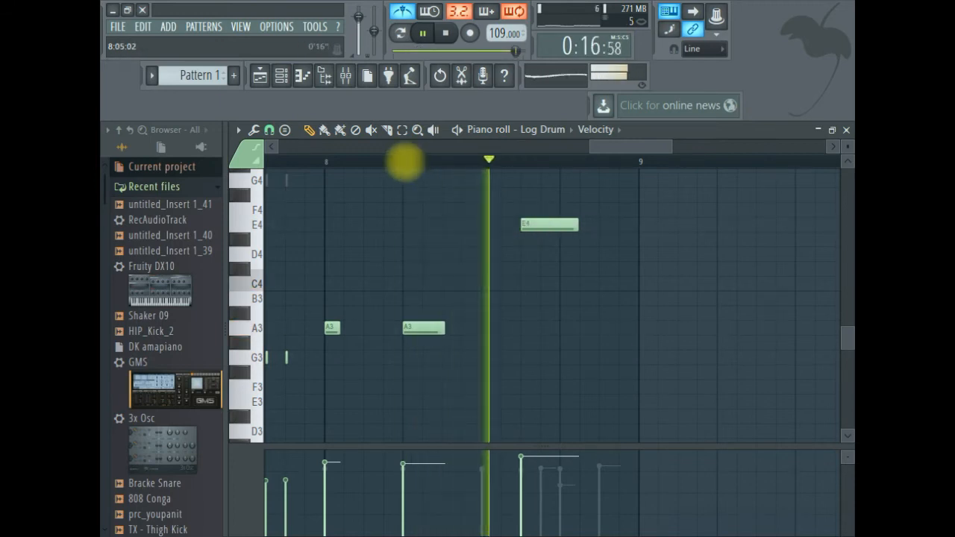
# - Chop the long E4 note in bar 8 of the Log Drum into a roll of short notes and preview it
pyautogui.click(356, 160)
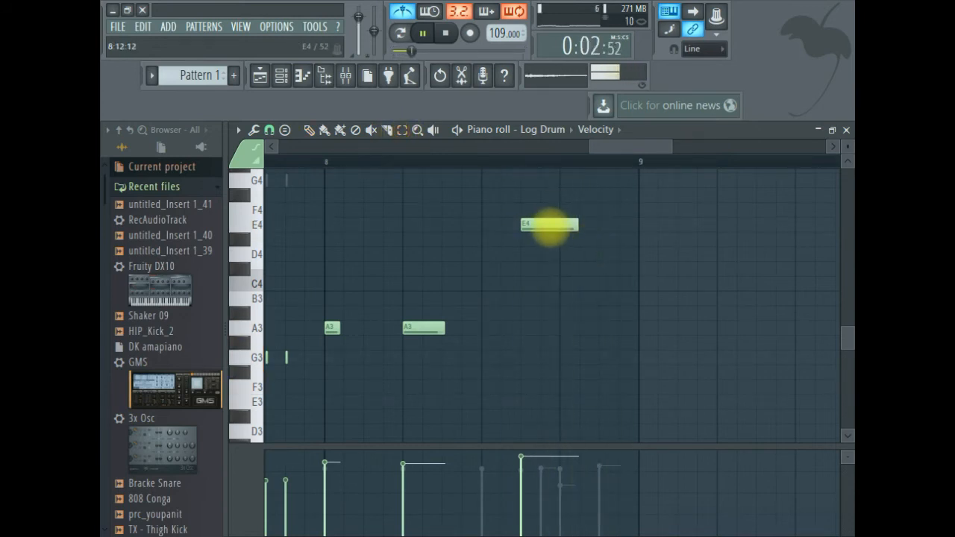
pyautogui.click(550, 224)
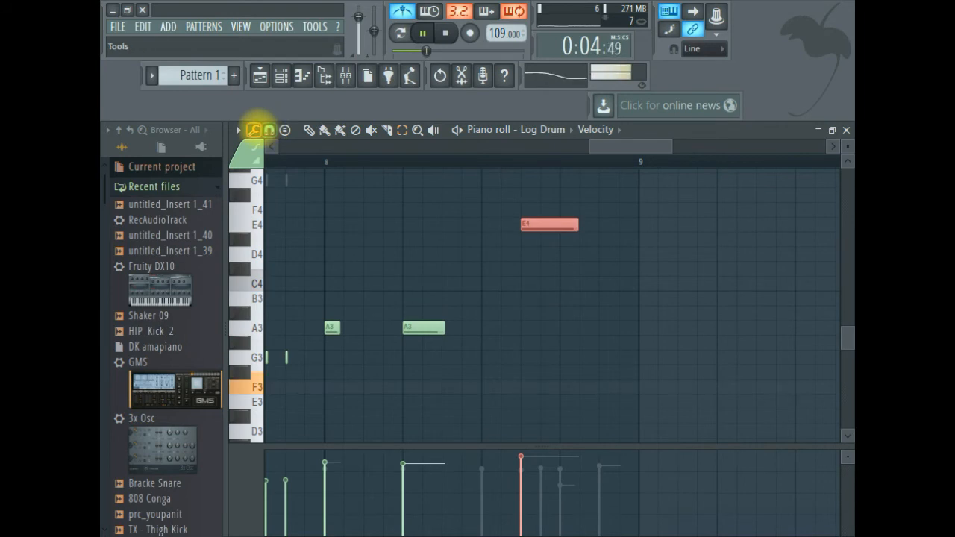
pyautogui.click(254, 129)
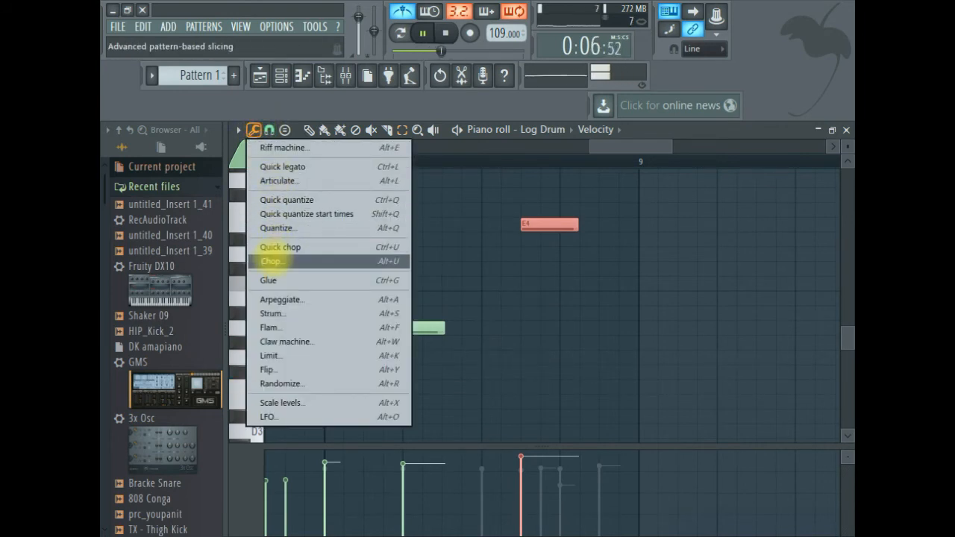
pyautogui.click(271, 261)
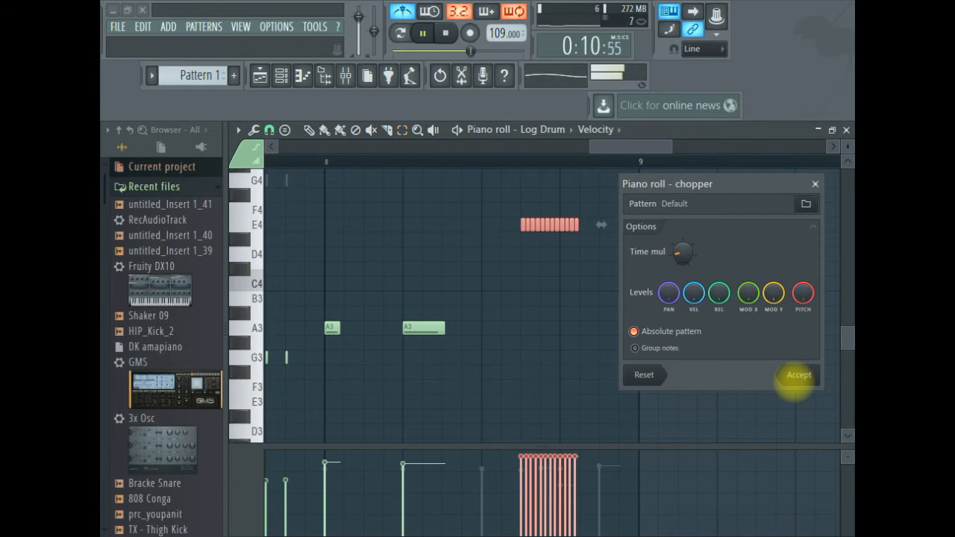
pyautogui.click(797, 375)
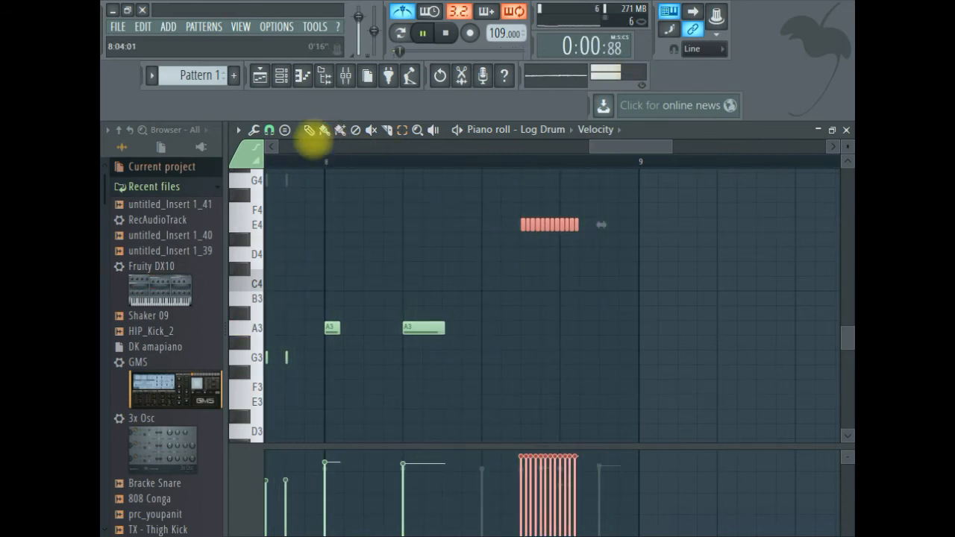
pyautogui.click(308, 130)
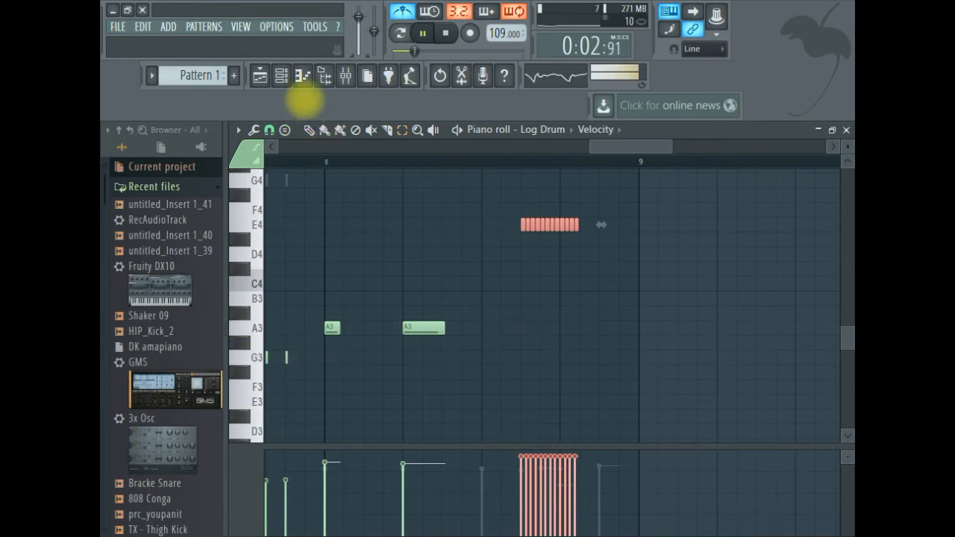
# - Replace the Snare channel's sample with Bracke Snare from the recent files
pyautogui.click(281, 75)
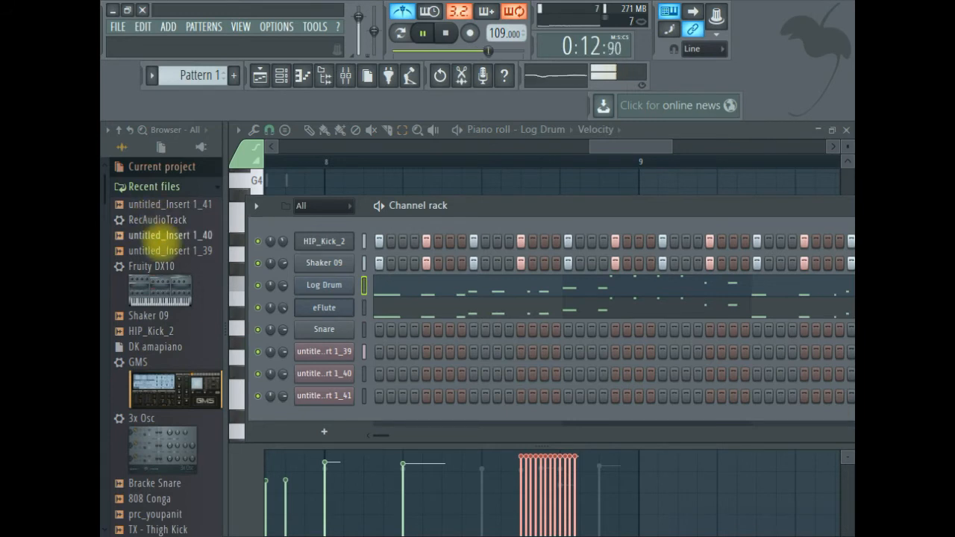
pyautogui.scroll(-4, 182, 298)
pyautogui.moveTo(164, 391); pyautogui.dragTo(321, 328)
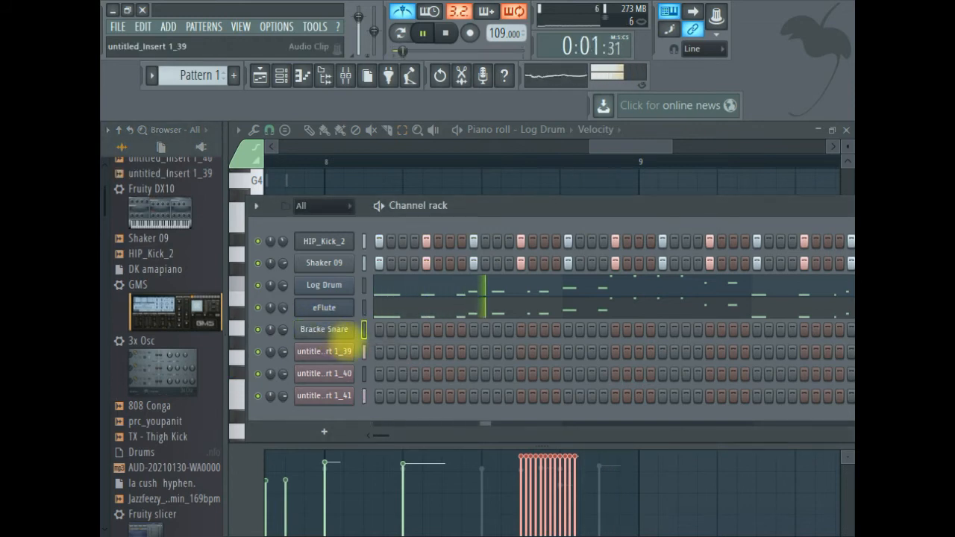
# - Place Bracke Snare hits on steps 1, 3, 6 and 9 of bar 1, restarting playback to check the rhythm
pyautogui.click(379, 329)
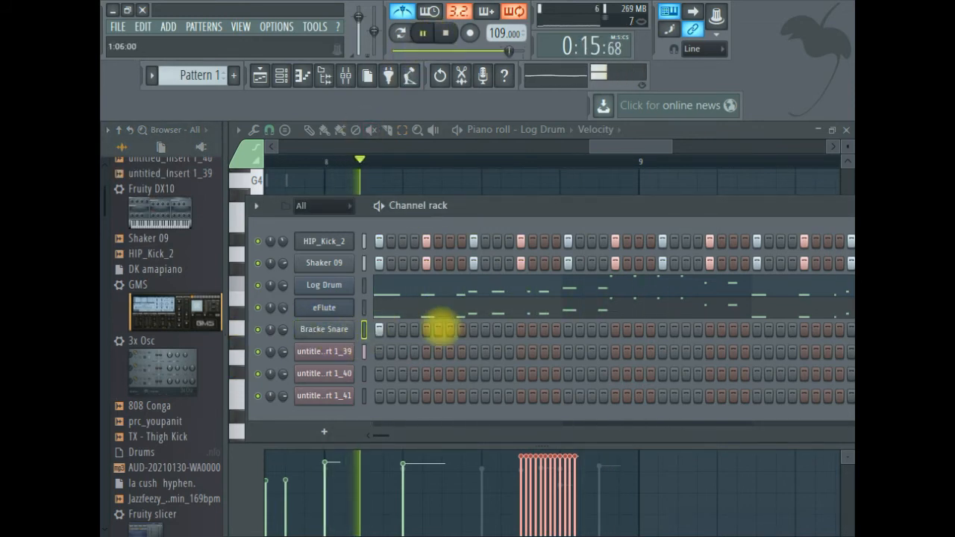
pyautogui.click(403, 329)
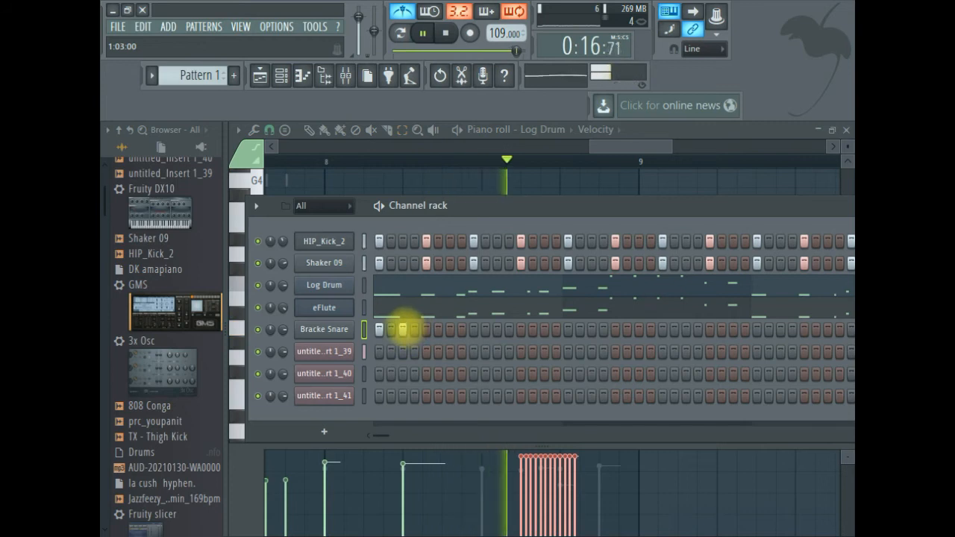
pyautogui.click(445, 32)
pyautogui.click(430, 32)
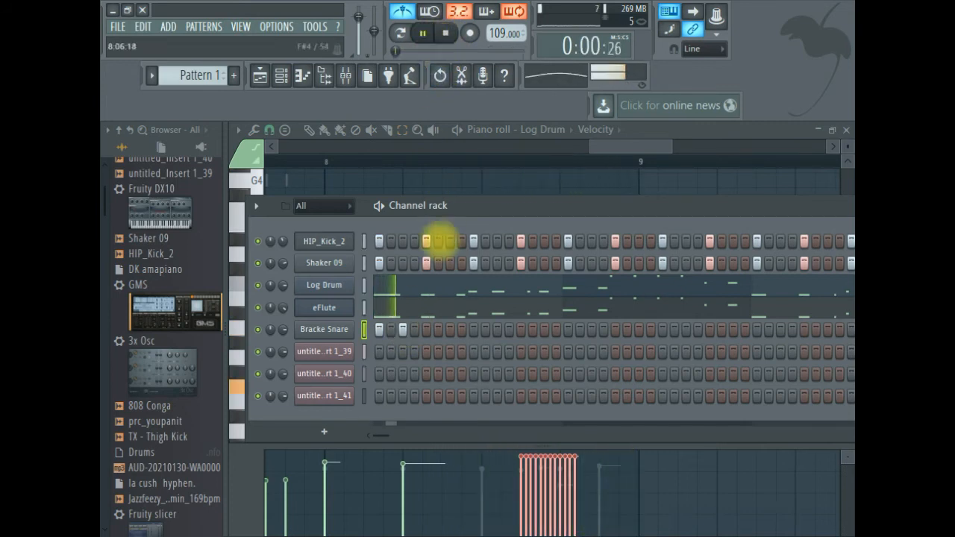
pyautogui.click(438, 329)
pyautogui.click(446, 33)
pyautogui.click(426, 33)
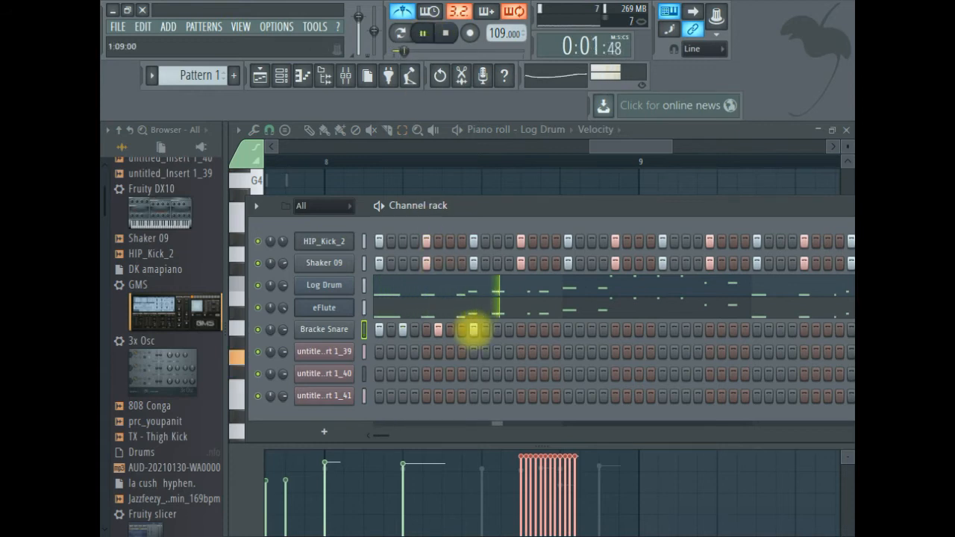
pyautogui.click(444, 32)
pyautogui.click(422, 33)
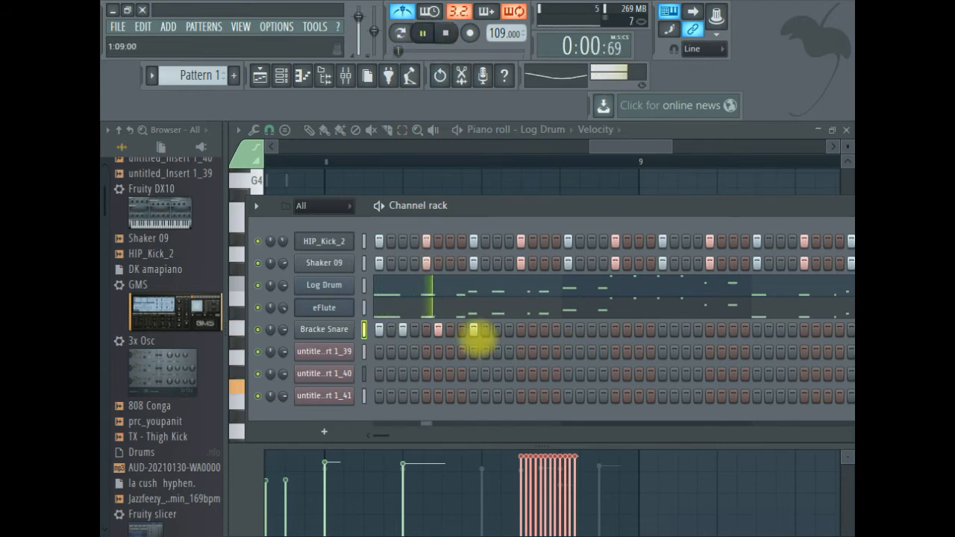
# - Add Bracke Snare hits on steps 12 and 15 of bar 1, removing the trial hit on step 14, and replay the pattern
pyautogui.click(509, 329)
pyautogui.click(445, 33)
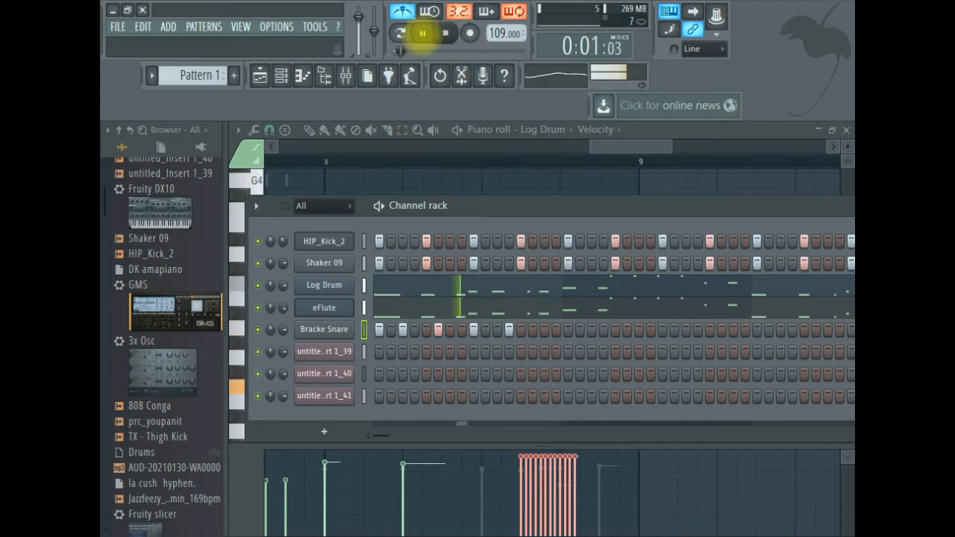
pyautogui.click(533, 329)
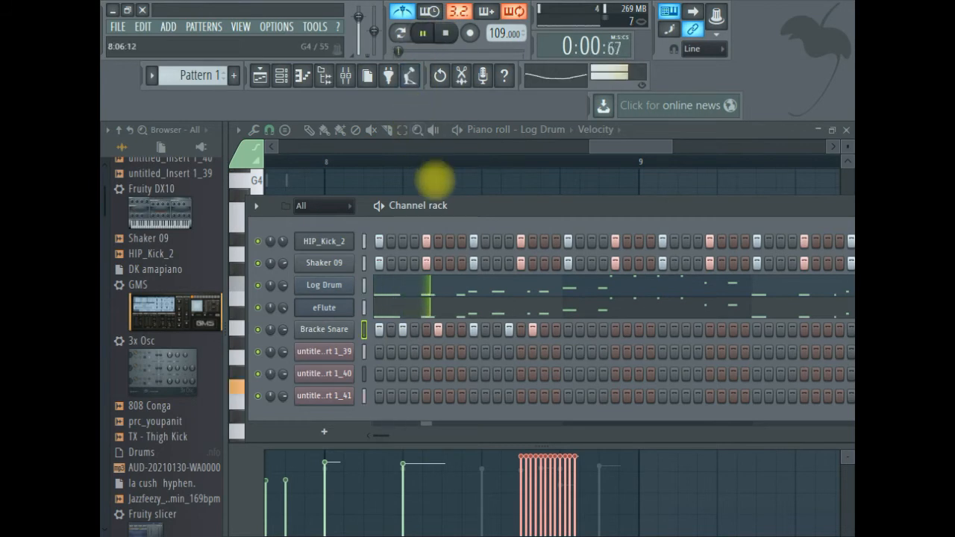
pyautogui.rightClick(531, 333)
pyautogui.click(541, 332)
pyautogui.click(616, 146)
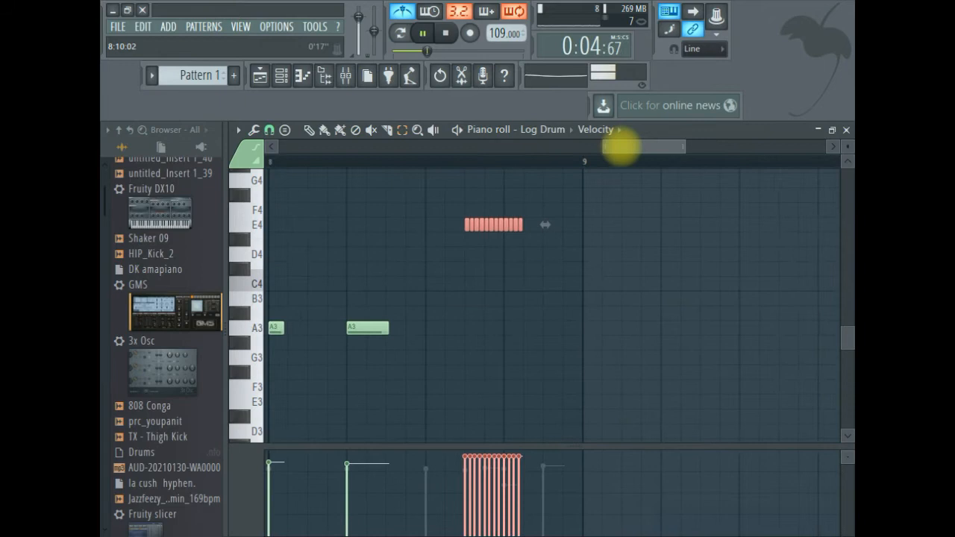
pyautogui.click(281, 75)
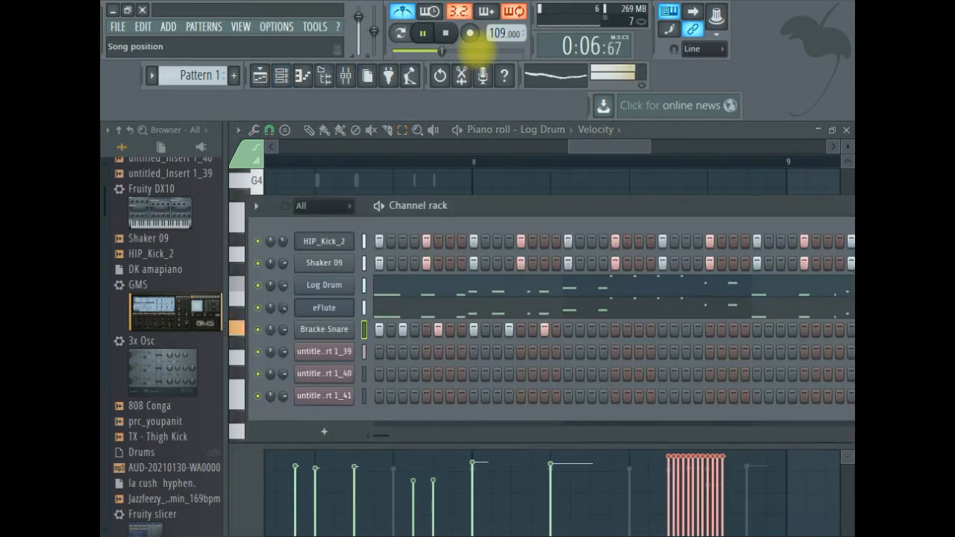
pyautogui.click(423, 32)
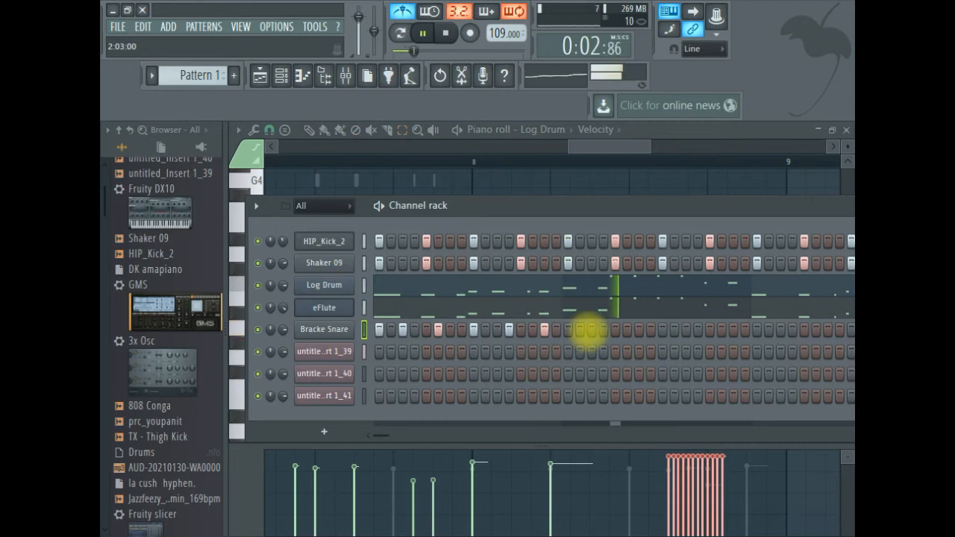
# - Add Bracke Snare hits on steps 3, 6, 9 and 11 of bar 2 and replay the pattern from the start
pyautogui.click(423, 32)
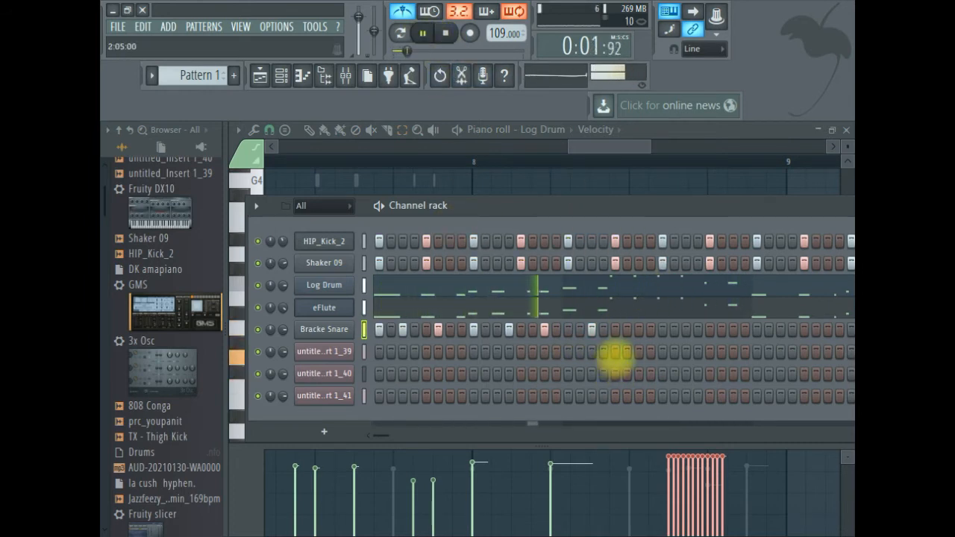
pyautogui.click(626, 329)
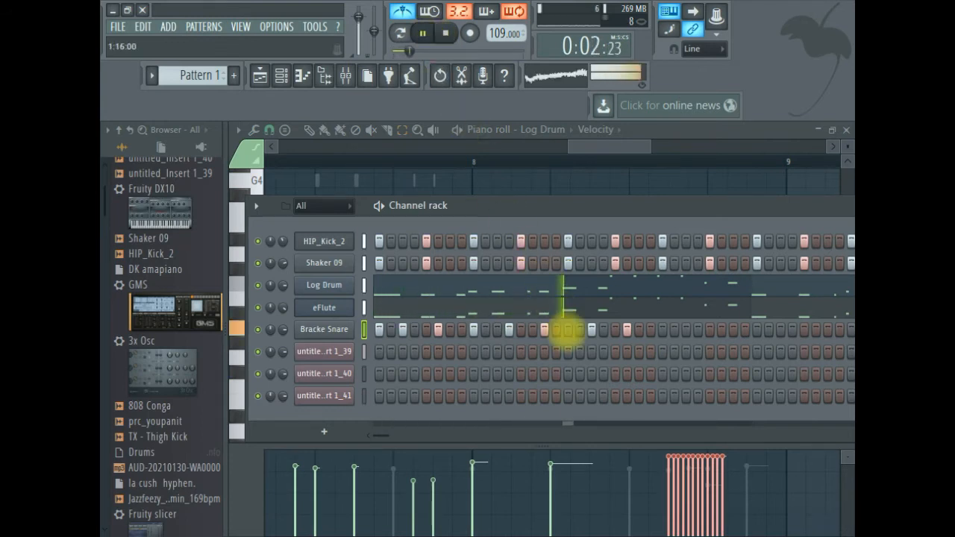
pyautogui.click(650, 329)
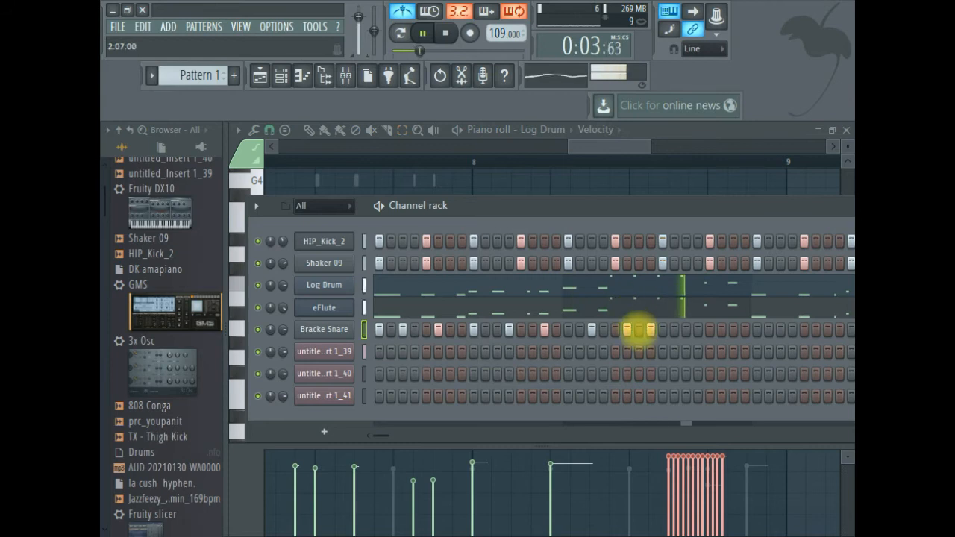
pyautogui.click(445, 33)
pyautogui.click(422, 33)
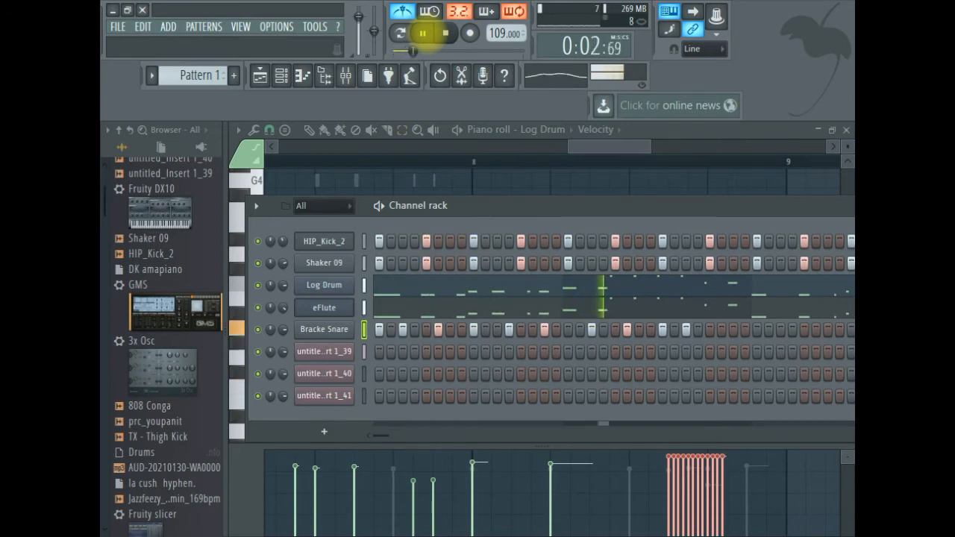
# - Try a Bracke Snare hit on step 13 and then on step 14 of bar 2, replaying the pattern
pyautogui.click(709, 328)
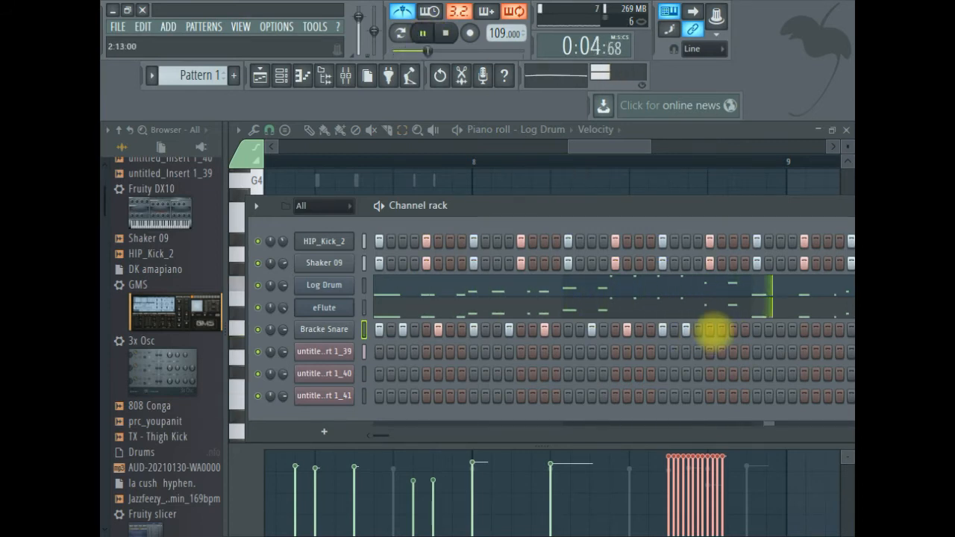
pyautogui.click(423, 33)
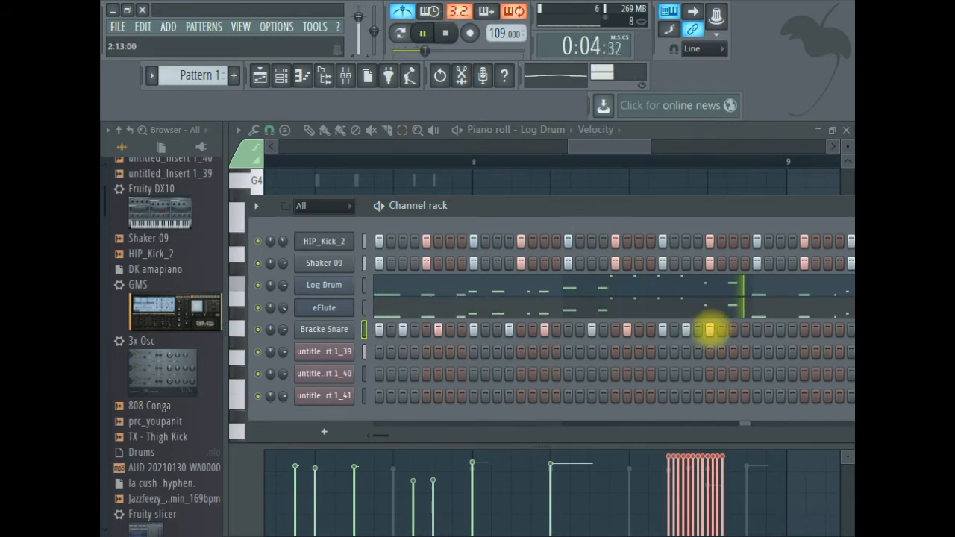
pyautogui.click(445, 33)
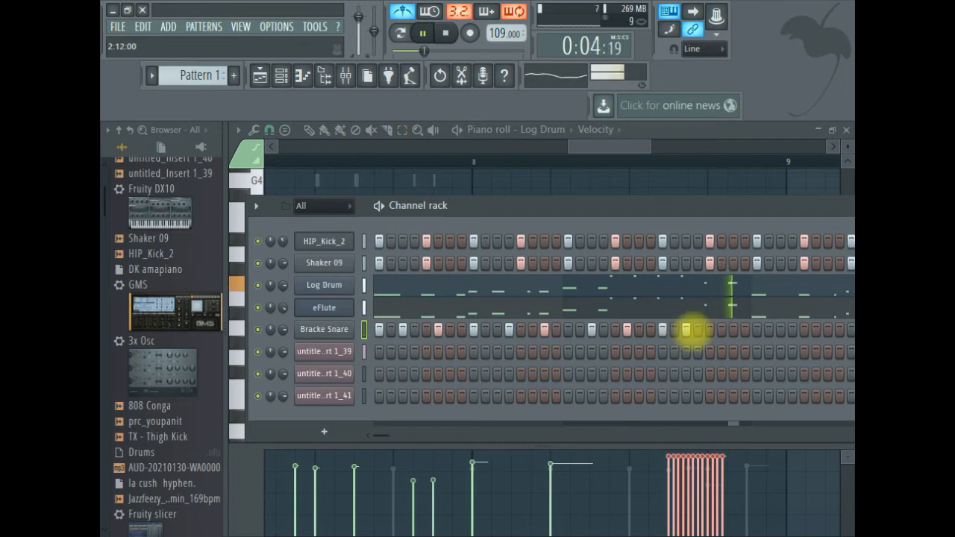
pyautogui.click(721, 329)
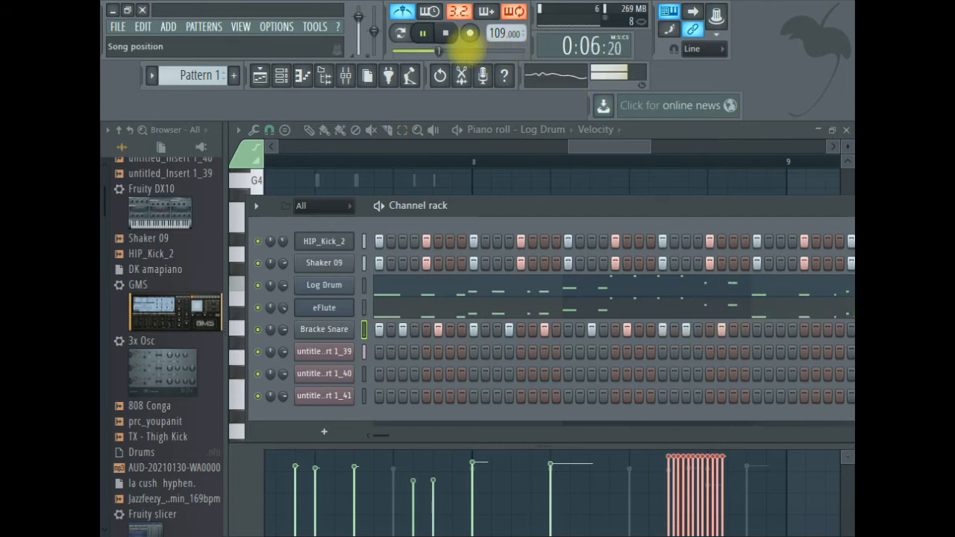
pyautogui.click(445, 33)
pyautogui.click(423, 33)
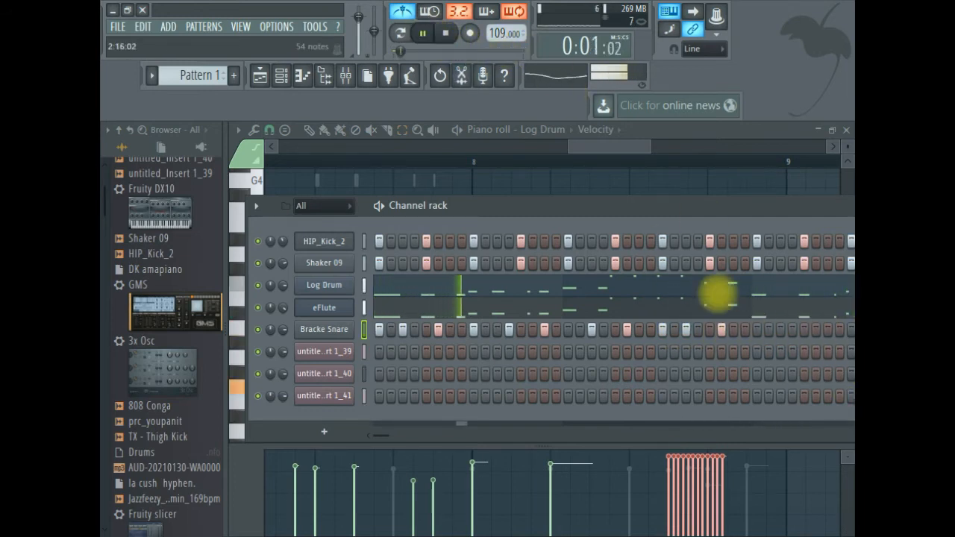
# - Put the last Bracke Snare hit of bar 2 on step 15, add hits on steps 3, 6, 9 and 11 of bar 3, and replay
pyautogui.moveTo(678, 204); pyautogui.dragTo(610, 199)
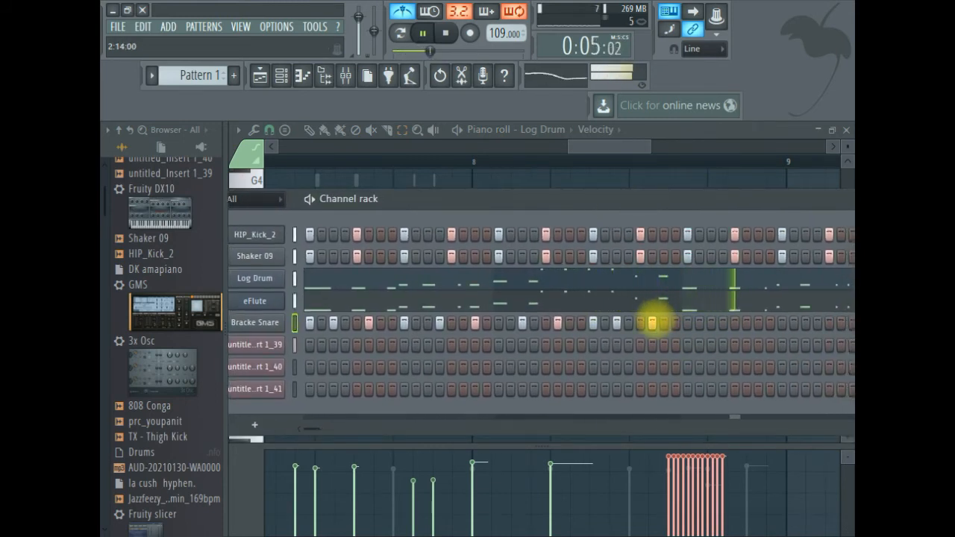
pyautogui.click(651, 323)
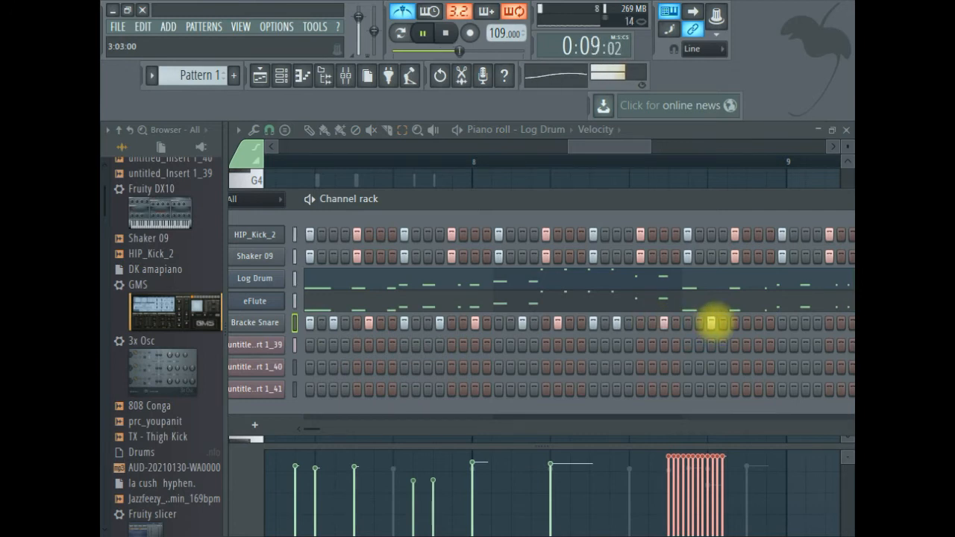
pyautogui.click(423, 32)
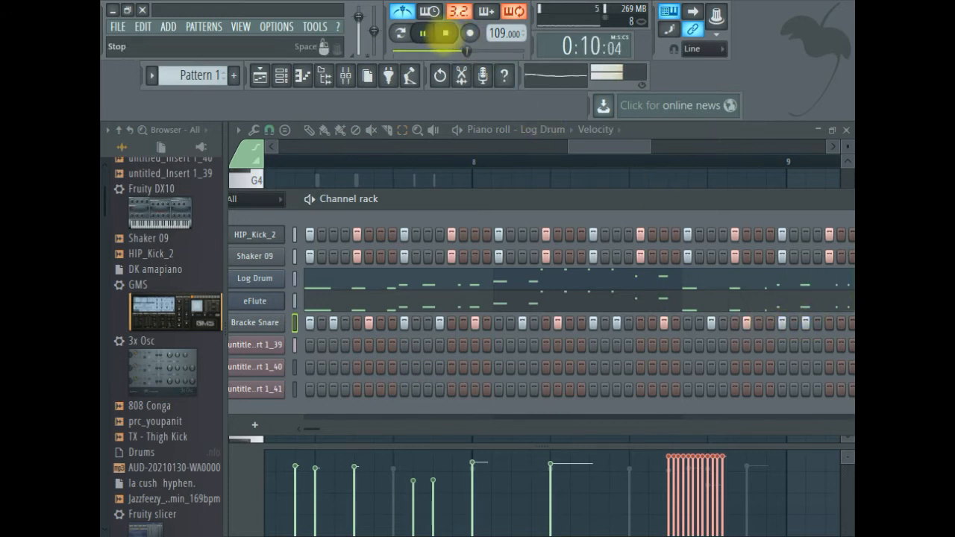
pyautogui.click(422, 32)
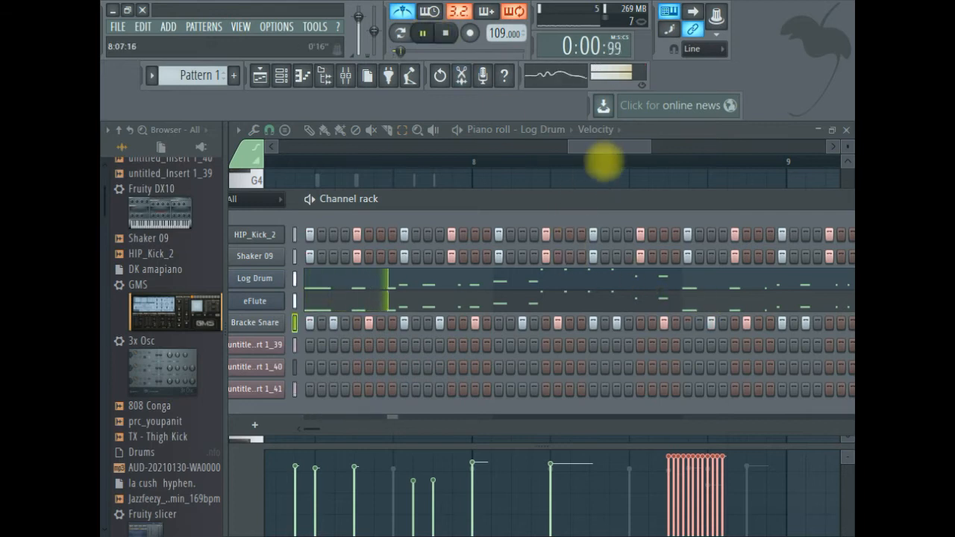
pyautogui.click(610, 145)
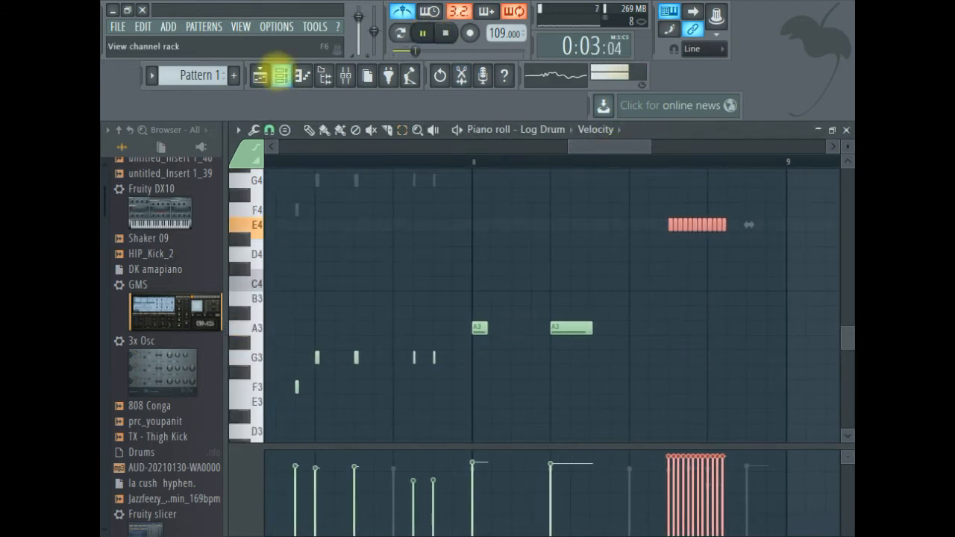
pyautogui.click(281, 74)
pyautogui.click(610, 147)
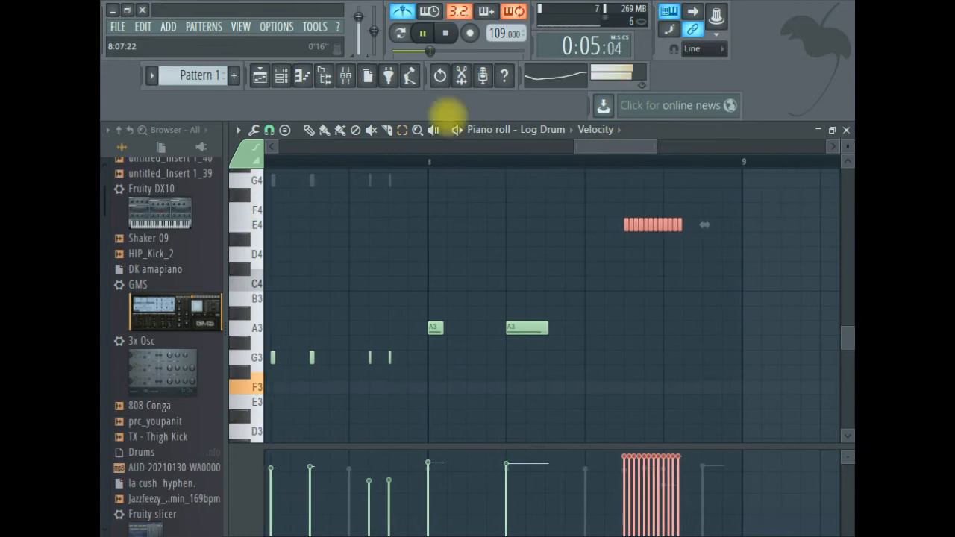
pyautogui.click(280, 74)
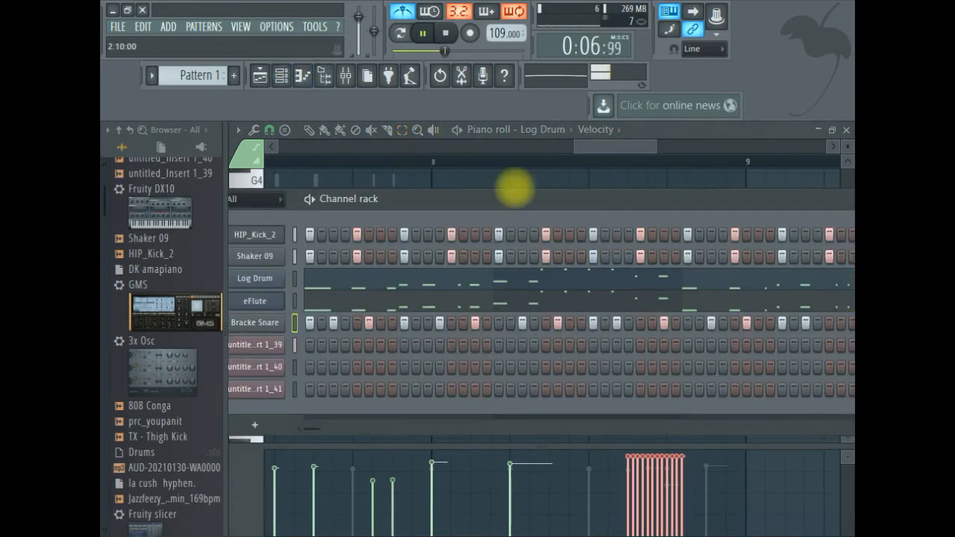
pyautogui.click(610, 145)
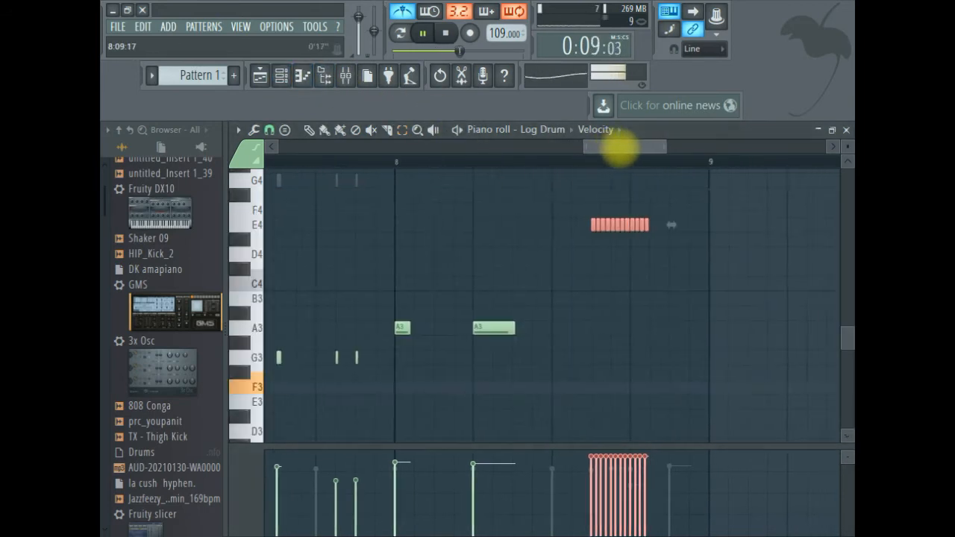
# - Add Bracke Snare hits on steps 13 and 16 of bar 3 and replay the pattern from the start
pyautogui.click(281, 75)
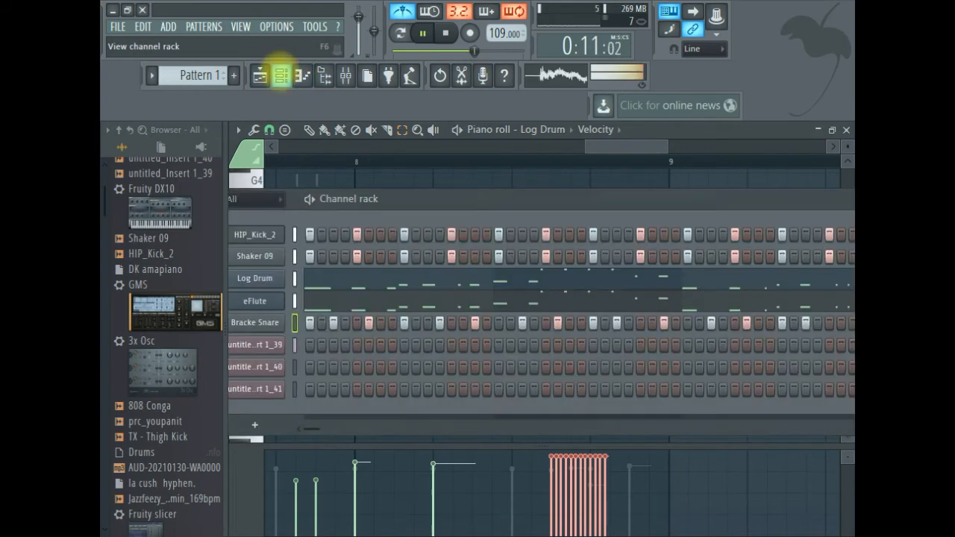
pyautogui.moveTo(492, 199); pyautogui.dragTo(315, 220)
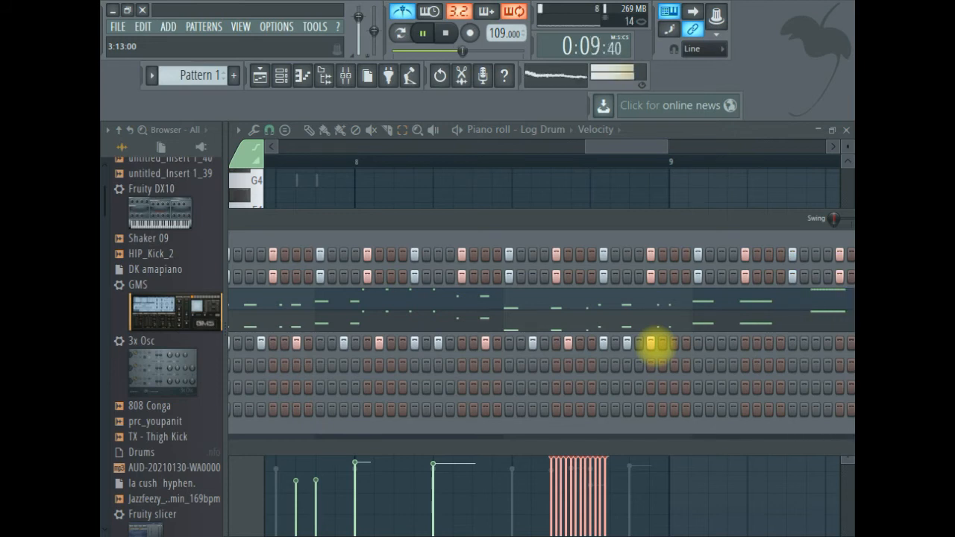
pyautogui.click(685, 343)
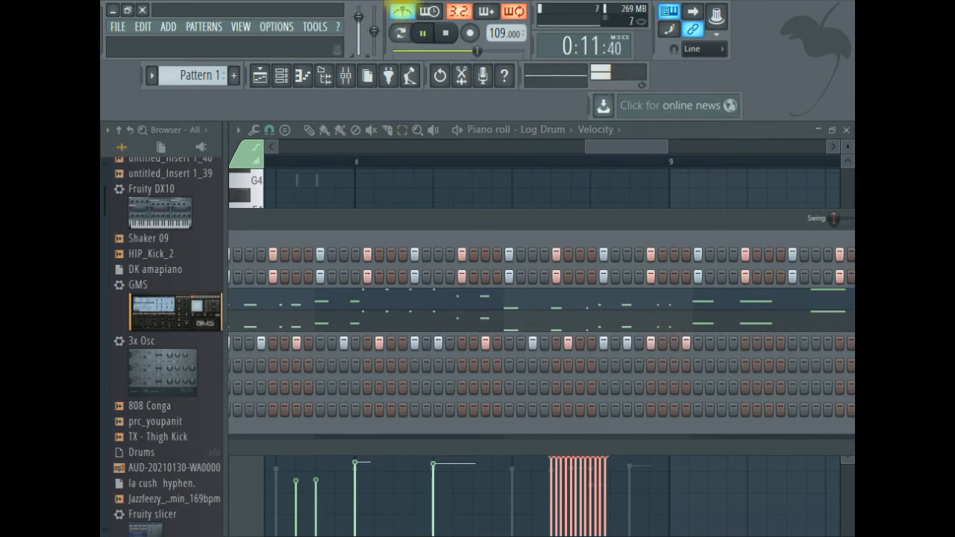
pyautogui.click(446, 33)
pyautogui.click(422, 32)
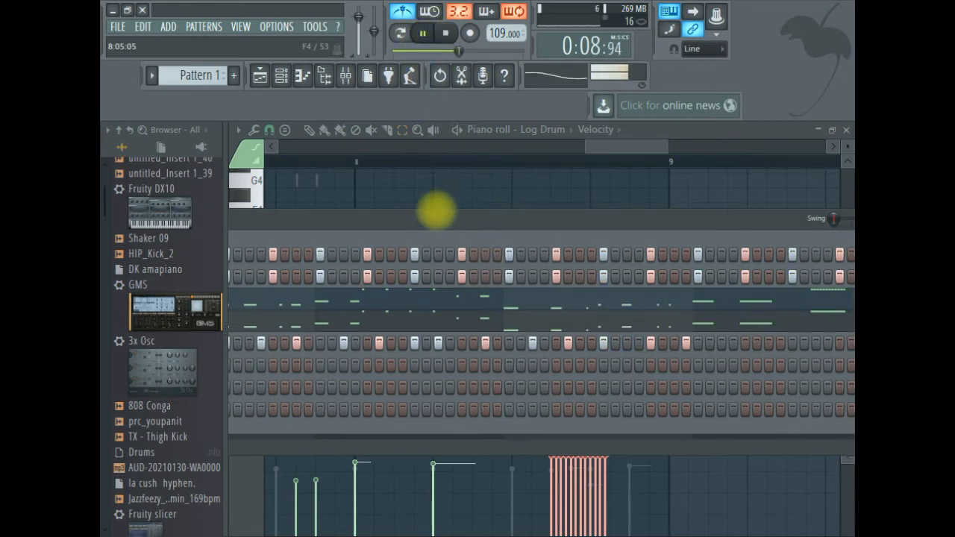
pyautogui.click(445, 33)
pyautogui.click(422, 32)
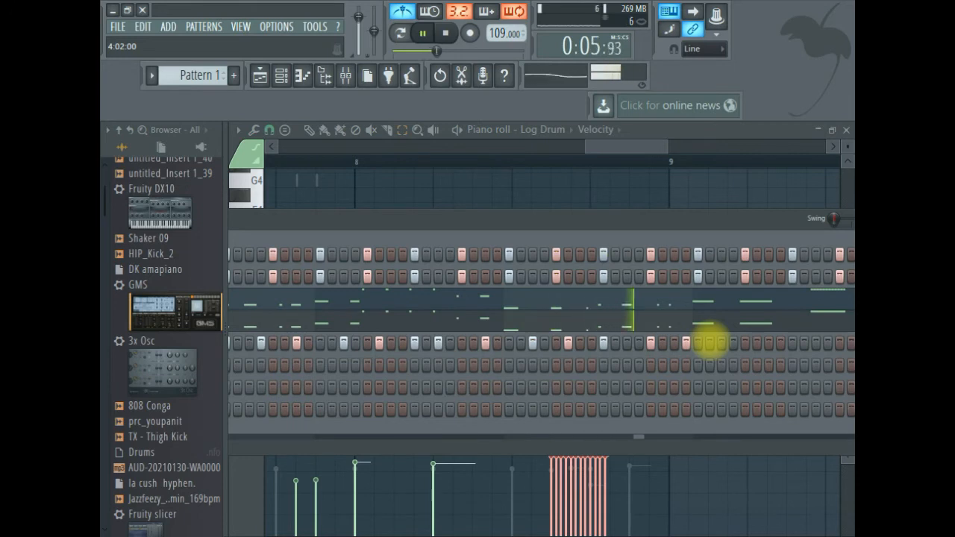
# - Remove the Bracke Snare hit on step 11 of bar 3 and replay the pattern
pyautogui.click(627, 342)
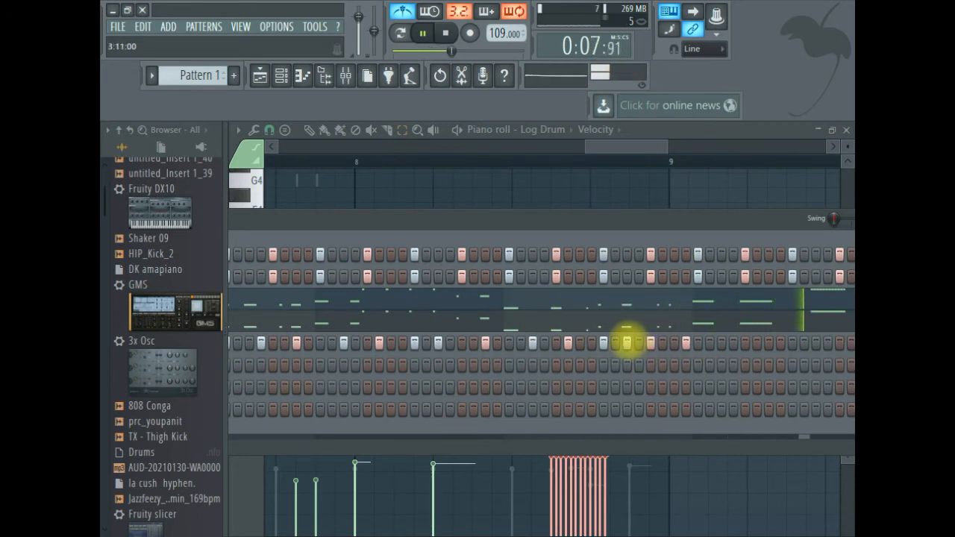
pyautogui.click(445, 32)
pyautogui.click(422, 32)
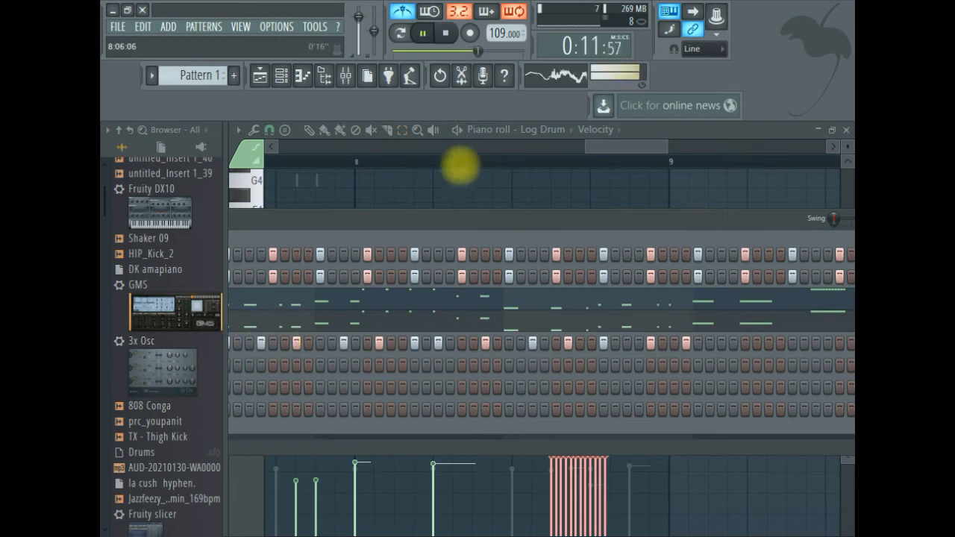
# - Open the Bracke Snare channel in the piano roll at bar 3
pyautogui.moveTo(597, 152); pyautogui.dragTo(338, 136)
pyautogui.click(281, 74)
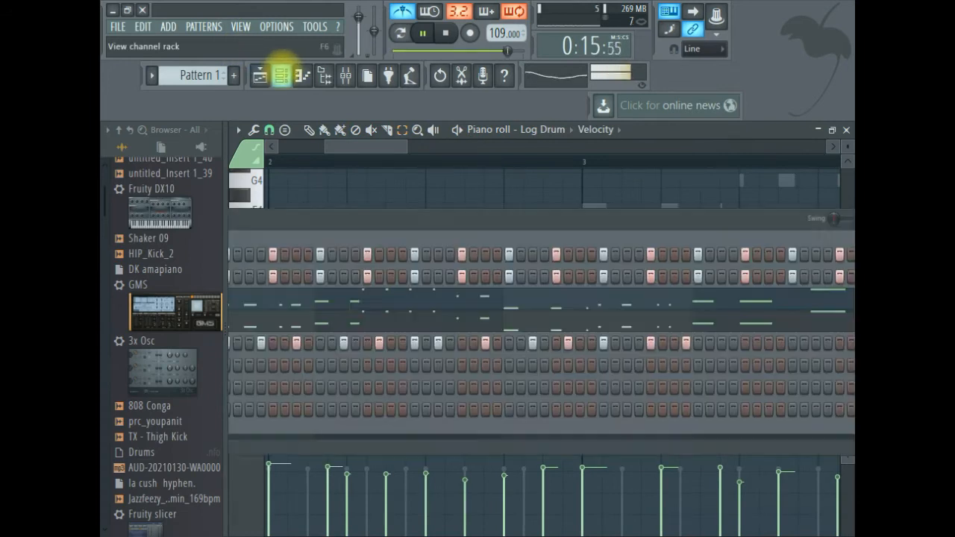
pyautogui.moveTo(343, 216); pyautogui.dragTo(591, 179)
pyautogui.rightClick(355, 304)
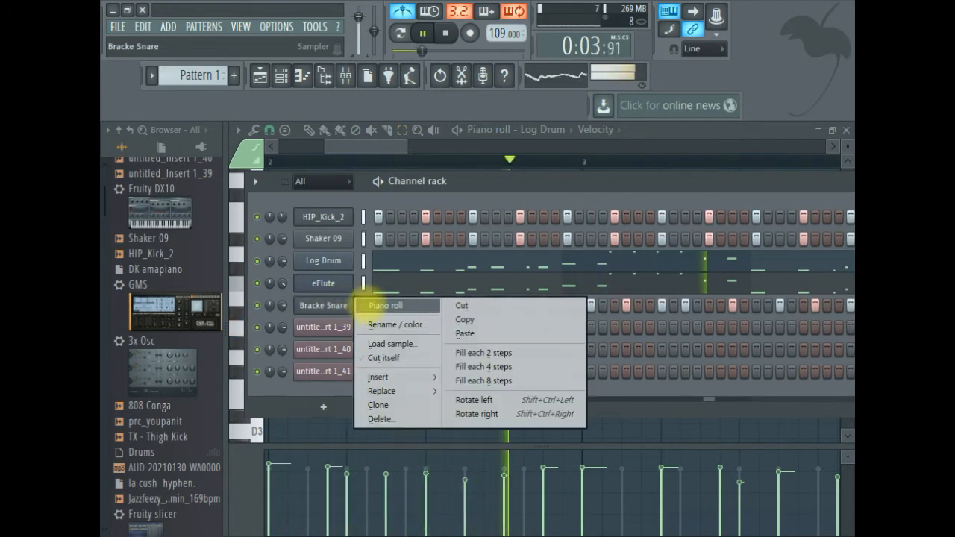
pyautogui.click(373, 304)
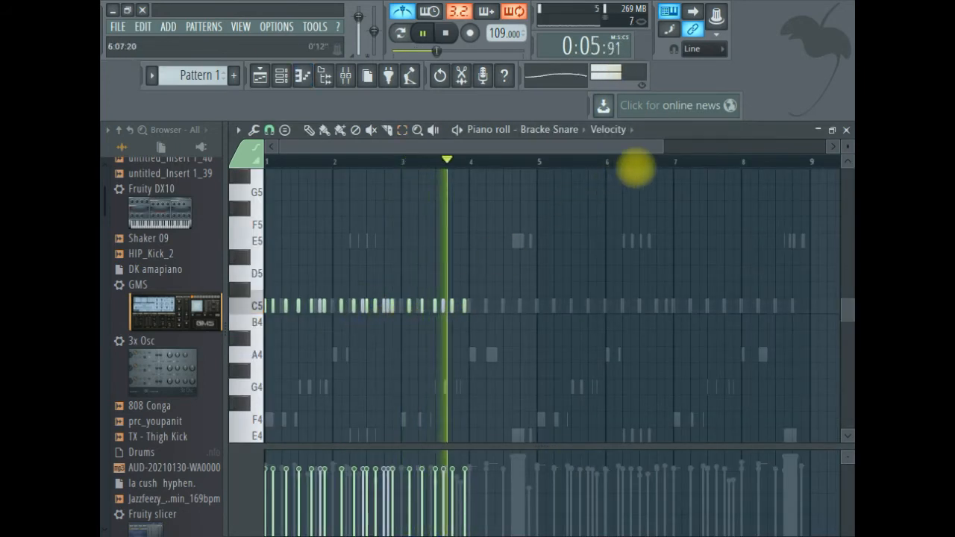
pyautogui.moveTo(661, 145); pyautogui.dragTo(453, 143)
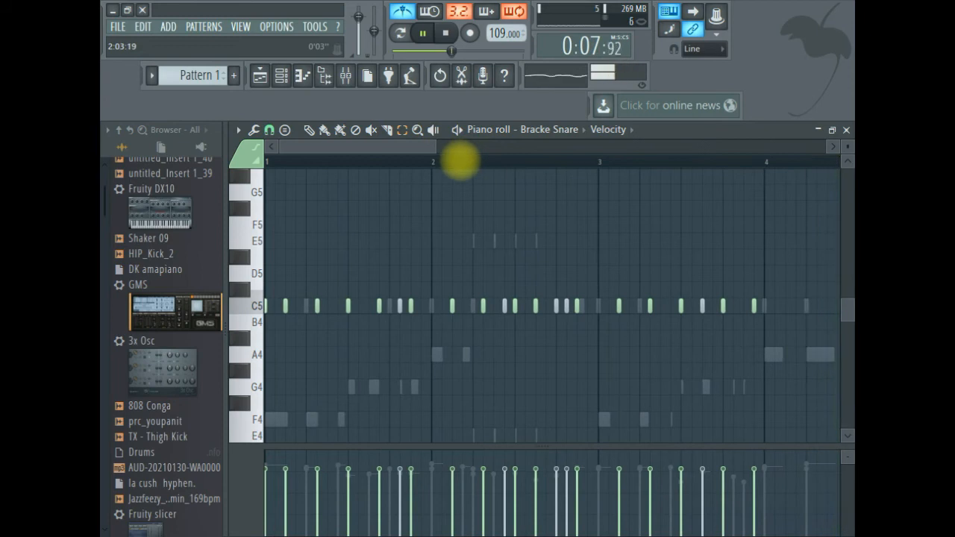
pyautogui.click(445, 160)
pyautogui.moveTo(430, 149); pyautogui.dragTo(496, 149)
pyautogui.moveTo(352, 148); pyautogui.dragTo(394, 149)
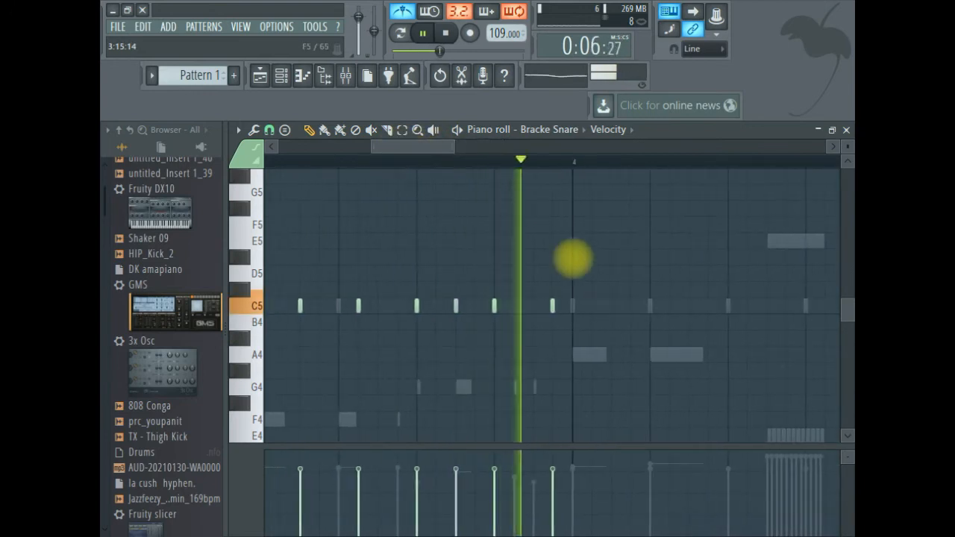
# - Delete the Bracke Snare note on step 13 of bar 3 and replay from the beginning of that bar
pyautogui.click(339, 159)
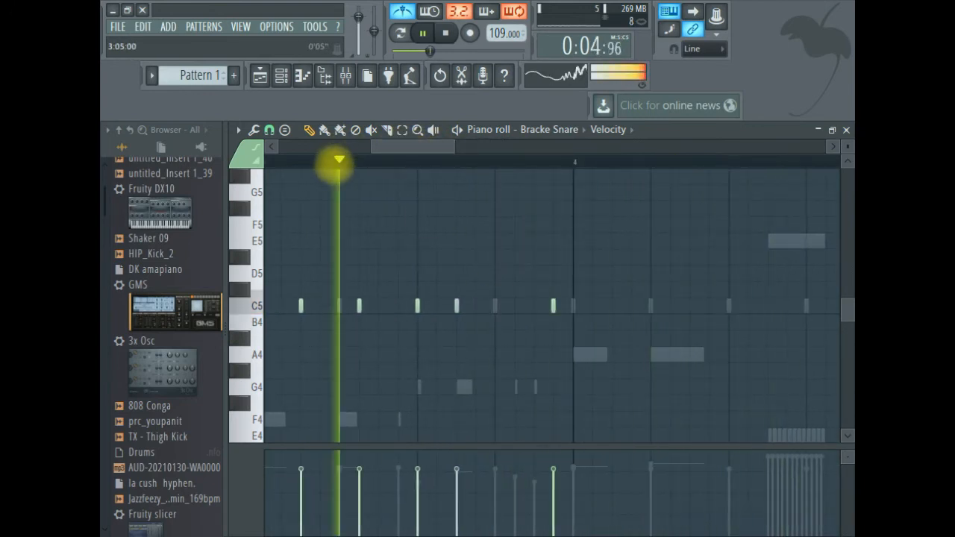
pyautogui.click(336, 160)
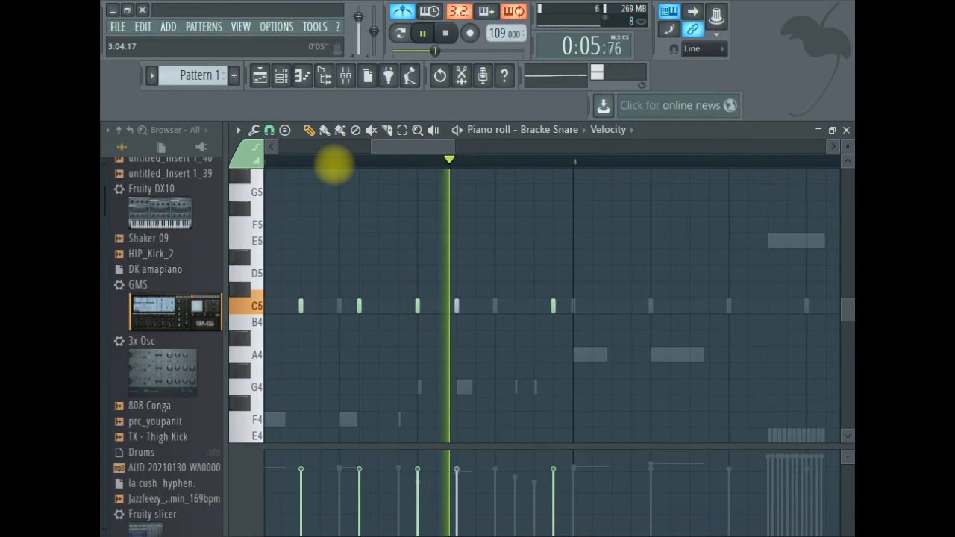
pyautogui.click(287, 160)
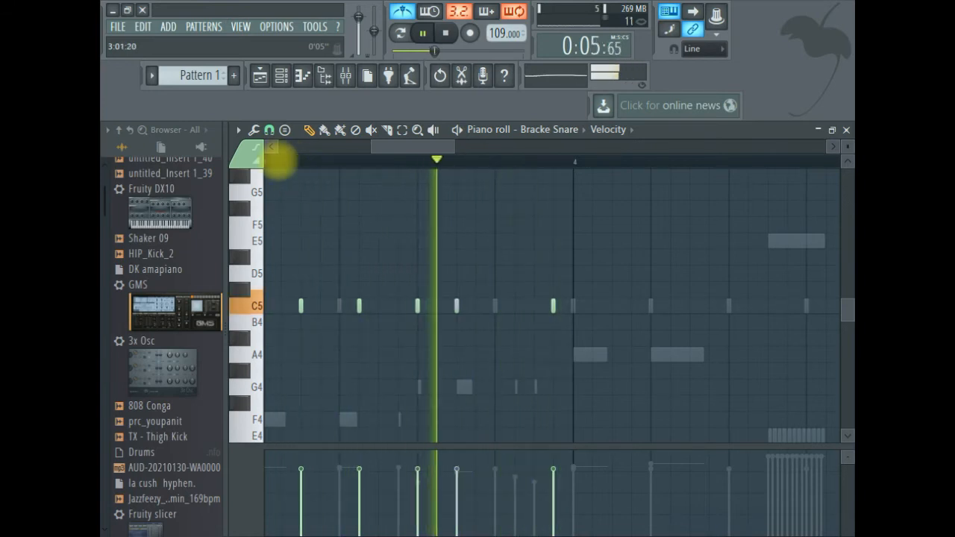
pyautogui.click(278, 160)
# - Draw a C5 snare note about three steps long, place it on step 10 of bar 3, and replay the bar
pyautogui.click(492, 309)
pyautogui.moveTo(544, 309); pyautogui.dragTo(488, 306)
pyautogui.click(304, 161)
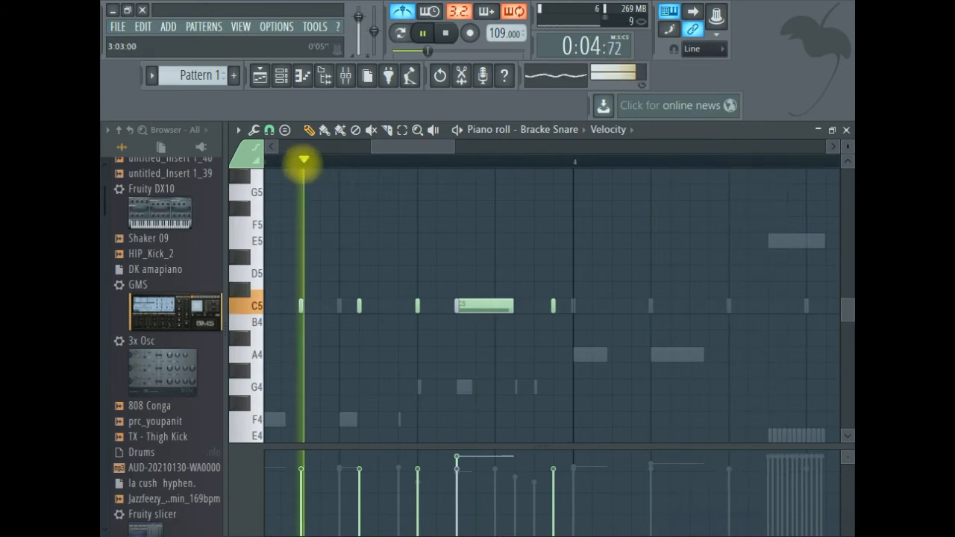
pyautogui.moveTo(495, 312); pyautogui.dragTo(483, 313)
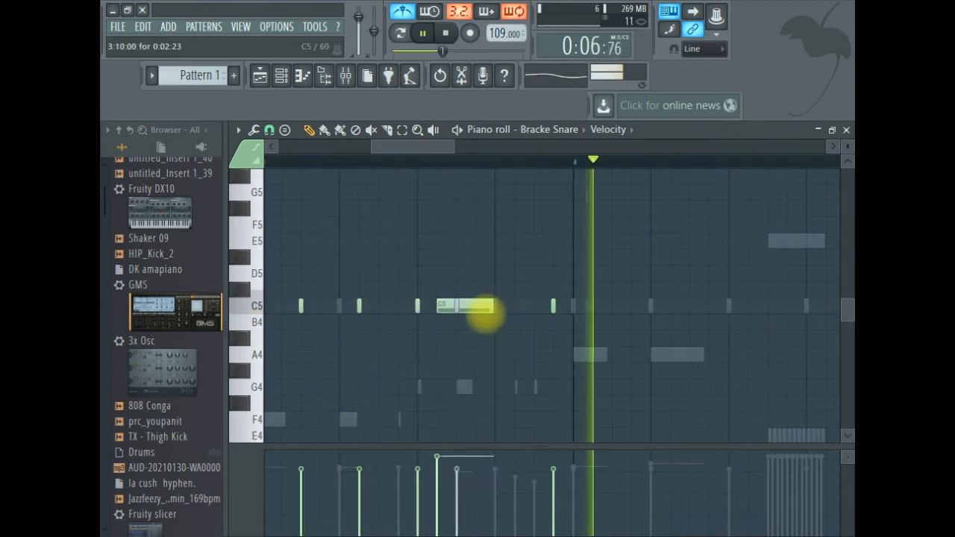
pyautogui.click(298, 159)
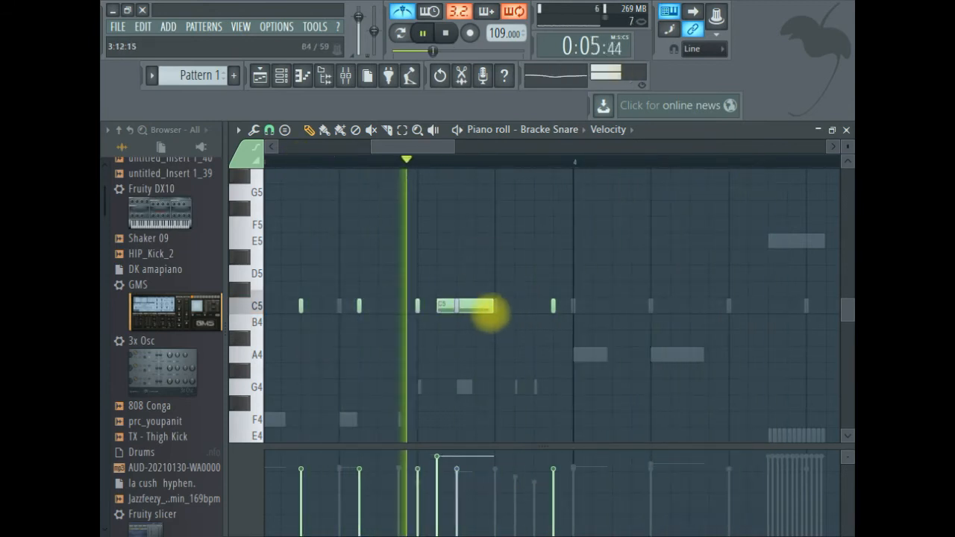
# - Shorten the long C5 snare note on step 10 of bar 3 to one step and replay the bar
pyautogui.moveTo(465, 307); pyautogui.dragTo(486, 311)
pyautogui.click(269, 161)
pyautogui.moveTo(485, 311); pyautogui.dragTo(456, 307)
pyautogui.click(293, 160)
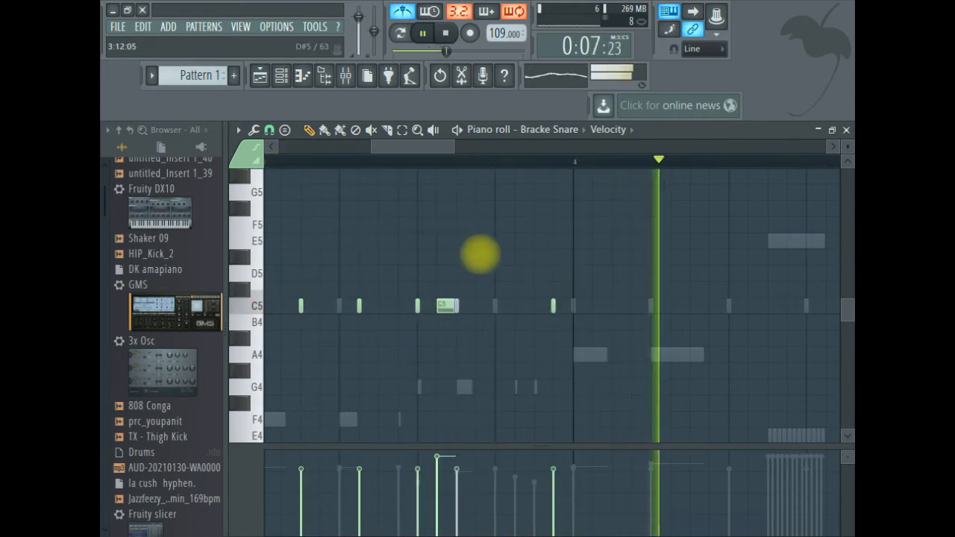
# - Try a C5 snare note on step 13 of bar 3, place one on step 1 of bar 4 instead, and replay
pyautogui.click(501, 305)
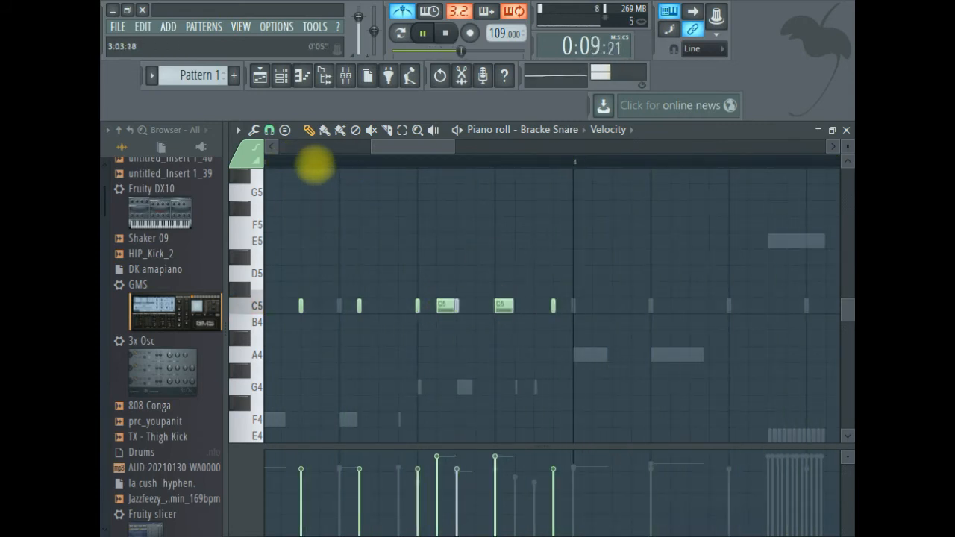
pyautogui.rightClick(506, 305)
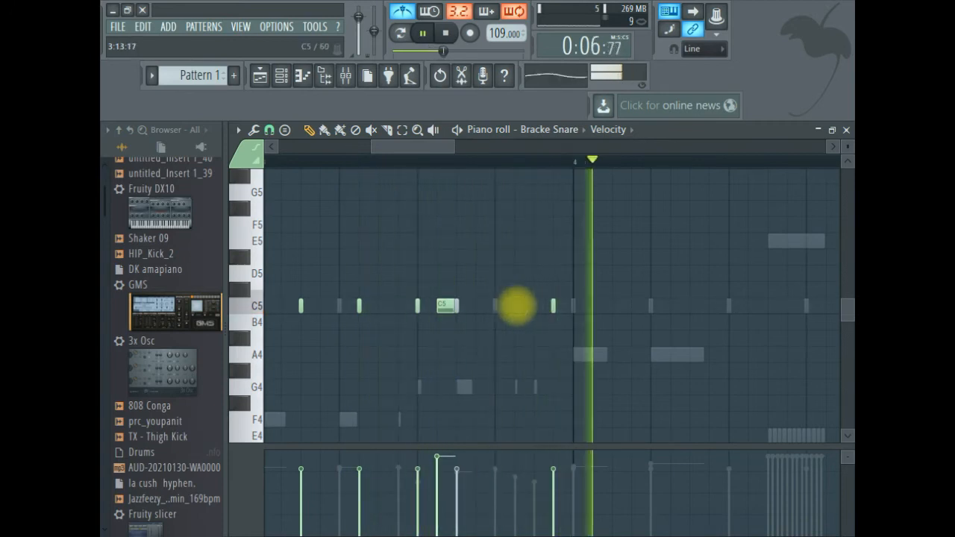
pyautogui.click(578, 306)
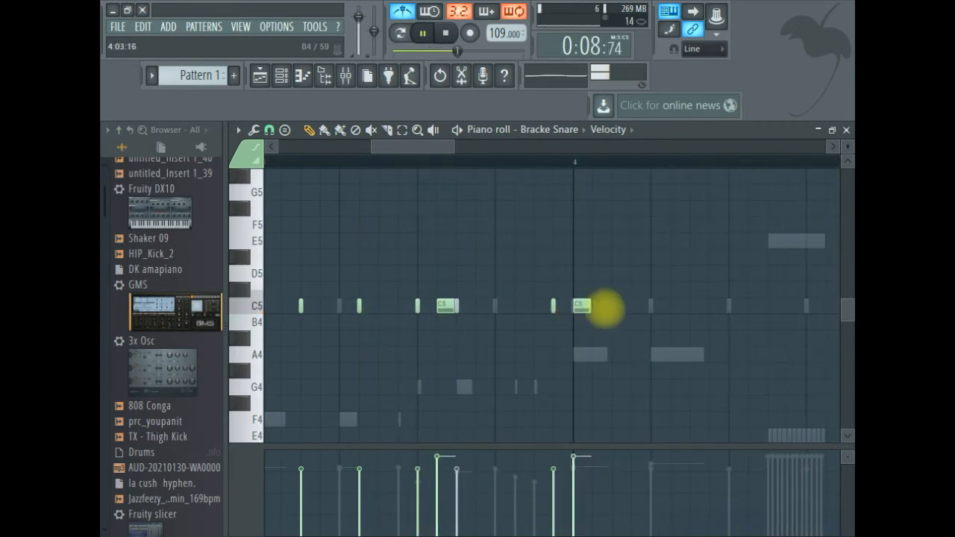
pyautogui.click(321, 162)
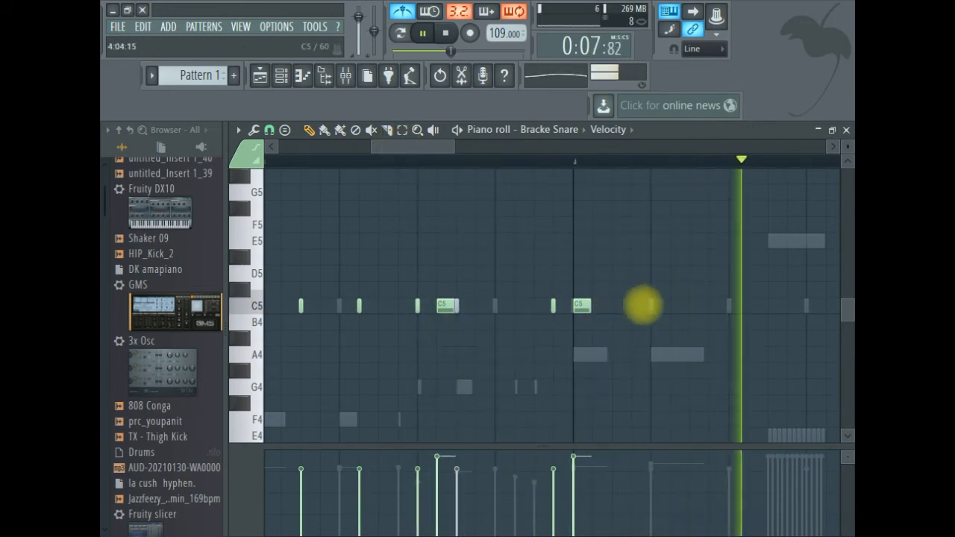
# - Add a second C5 snare note in bar 4 and move it to step 4, replaying from bar 3
pyautogui.click(655, 306)
pyautogui.moveTo(453, 148); pyautogui.dragTo(468, 149)
pyautogui.click(388, 162)
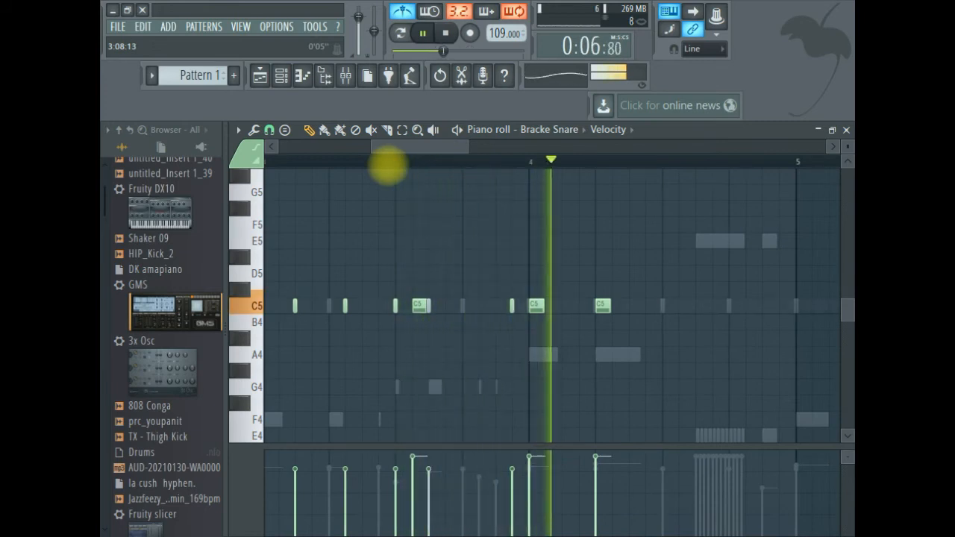
pyautogui.moveTo(602, 306); pyautogui.dragTo(569, 306)
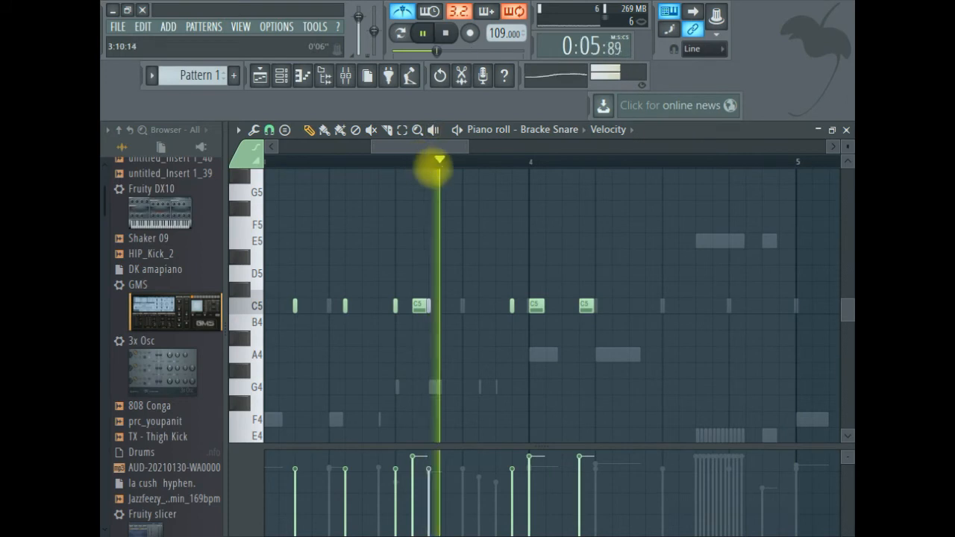
# - Try a C5 snare note on step 8 of bar 4, replace it with one on step 7, and add another on step 11
pyautogui.click(647, 307)
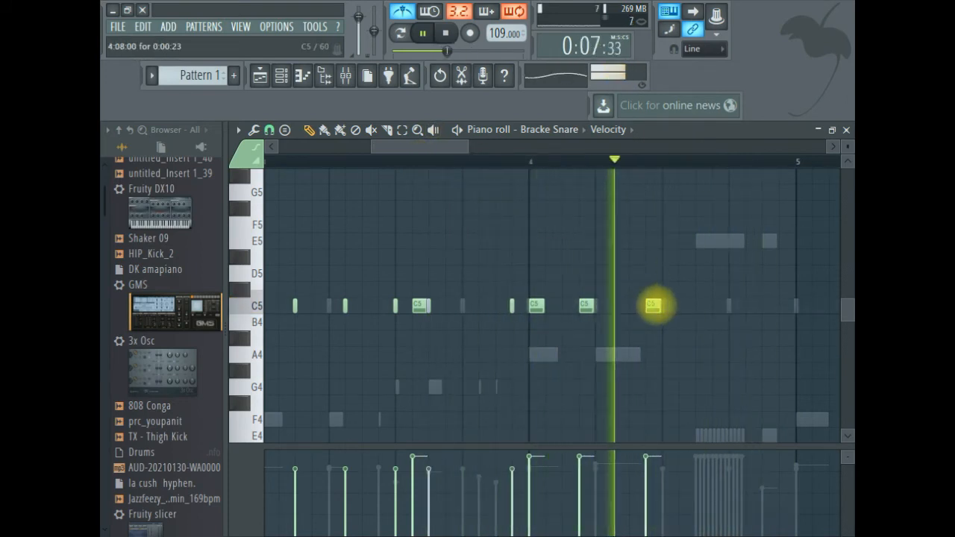
pyautogui.rightClick(654, 306)
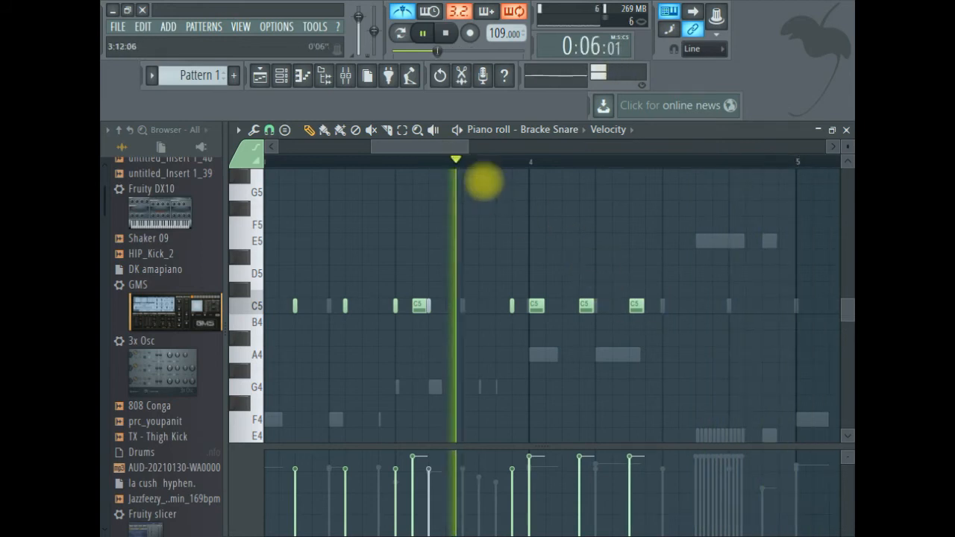
pyautogui.click(701, 305)
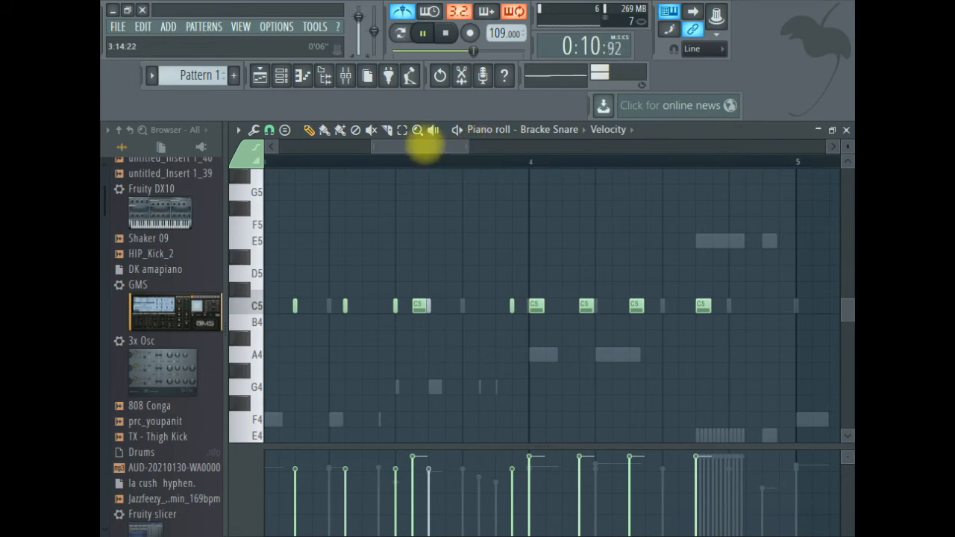
# - Select all Bracke Snare notes in bars 1 to 4 and duplicate them into bars 5 to 8
pyautogui.moveTo(370, 141); pyautogui.dragTo(402, 151)
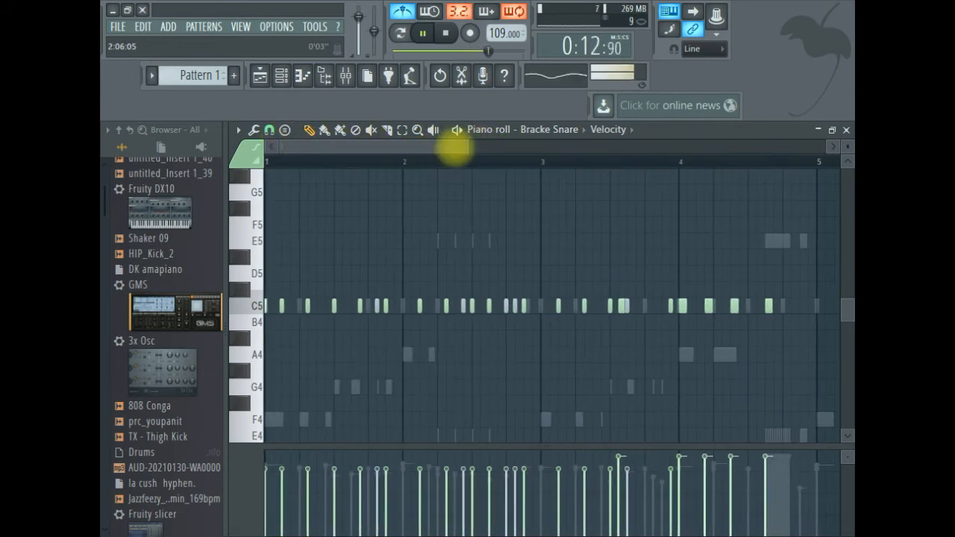
pyautogui.moveTo(464, 147); pyautogui.dragTo(489, 146)
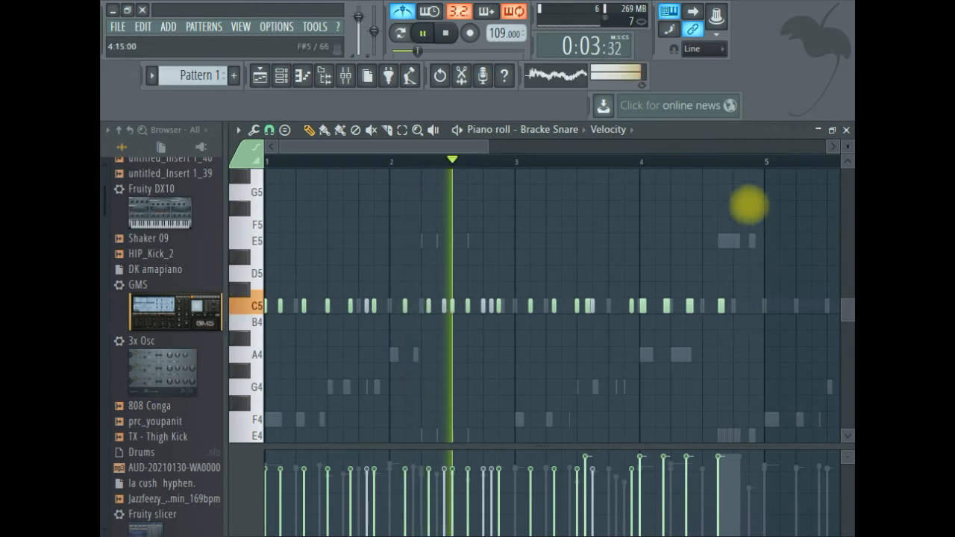
pyautogui.moveTo(762, 161); pyautogui.dragTo(256, 160)
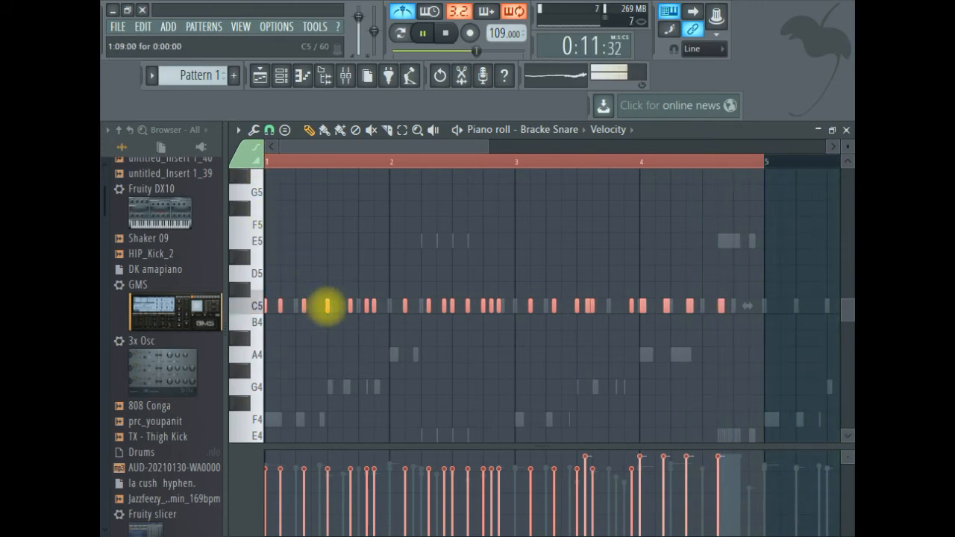
pyautogui.hotkey('ctrl', 'b')
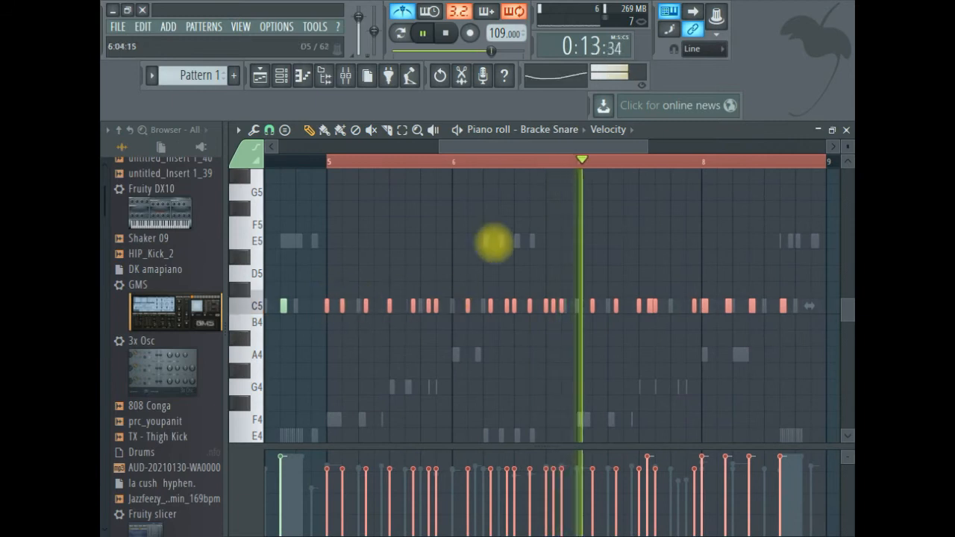
# - Clear the selection, play through the duplicated Bracke Snare bars, and bring back the channel rack
pyautogui.moveTo(646, 144); pyautogui.dragTo(693, 144)
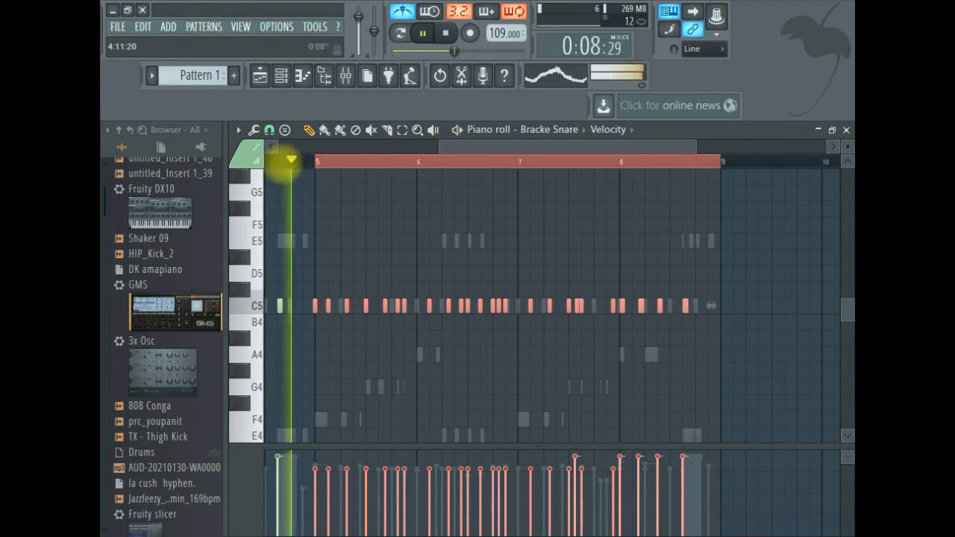
pyautogui.click(284, 166)
pyautogui.moveTo(439, 145); pyautogui.dragTo(118, 94)
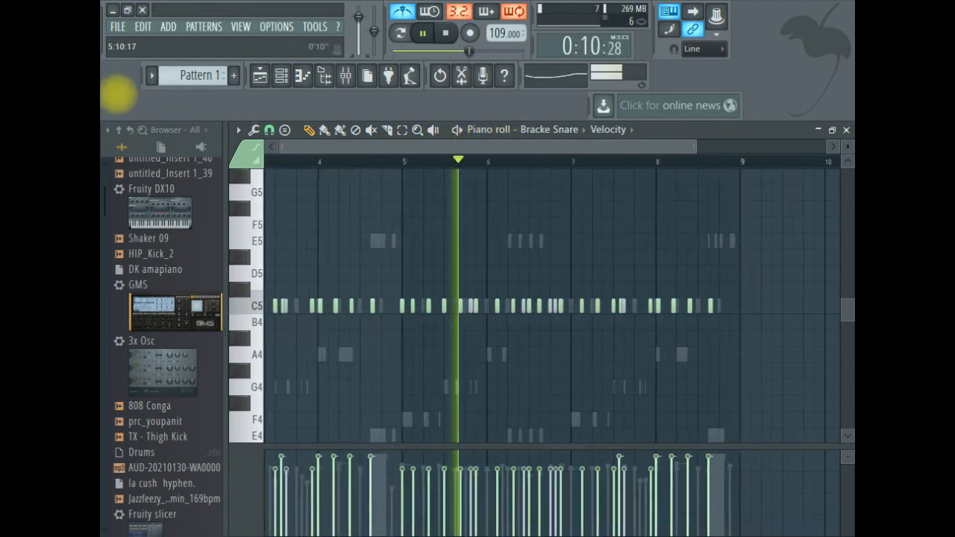
pyautogui.click(281, 74)
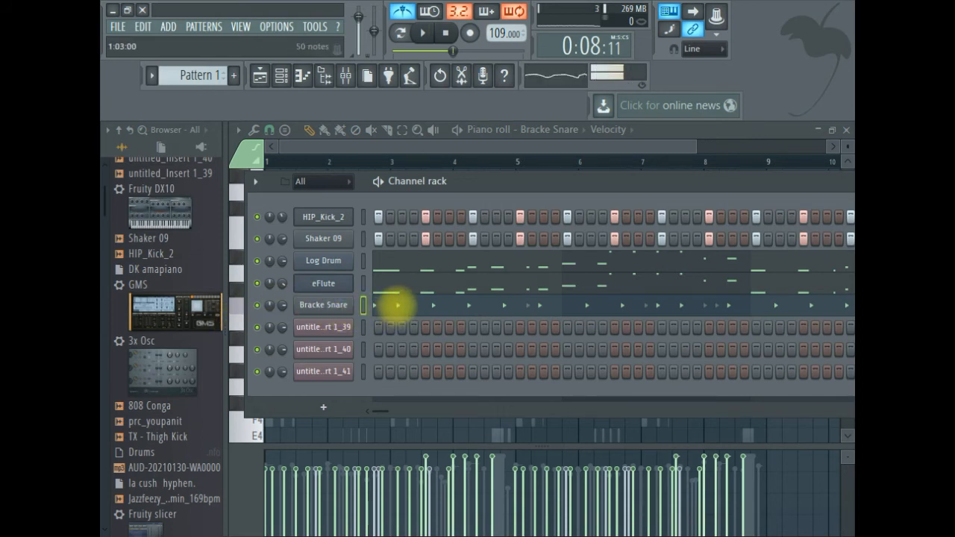
# - Open the Bracke Snare notes and play the pattern while examining the snare hits closely in bars 1 to 4
pyautogui.click(398, 305)
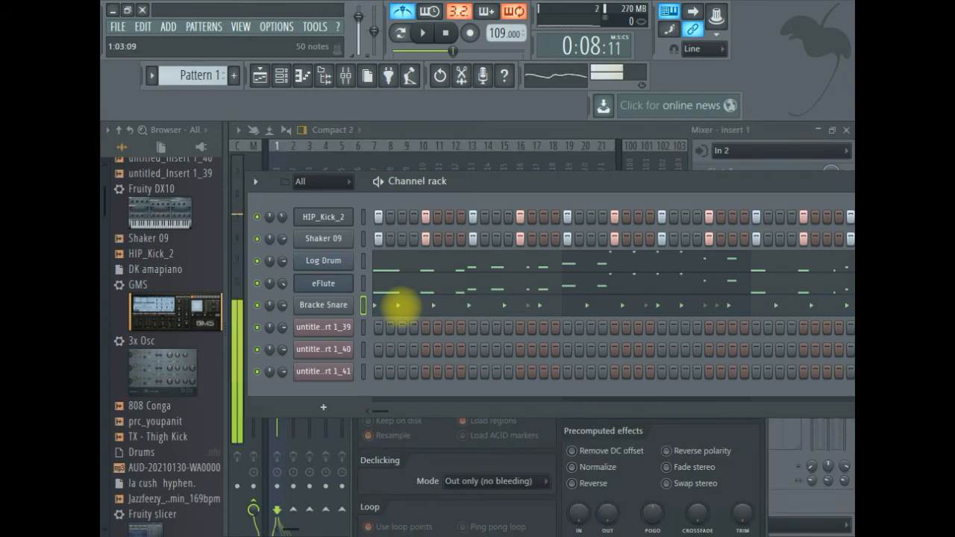
pyautogui.click(398, 305)
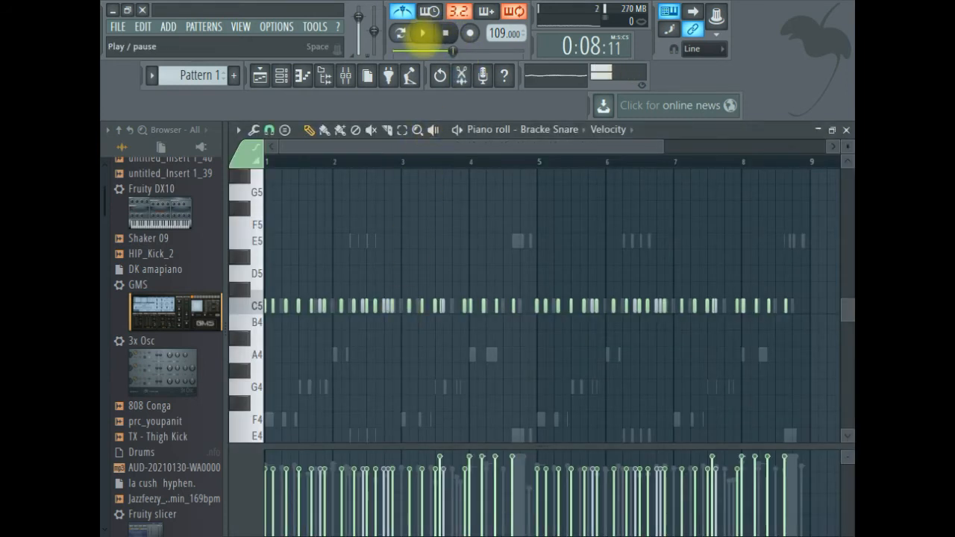
pyautogui.click(422, 33)
pyautogui.click(298, 160)
pyautogui.moveTo(656, 145); pyautogui.dragTo(335, 141)
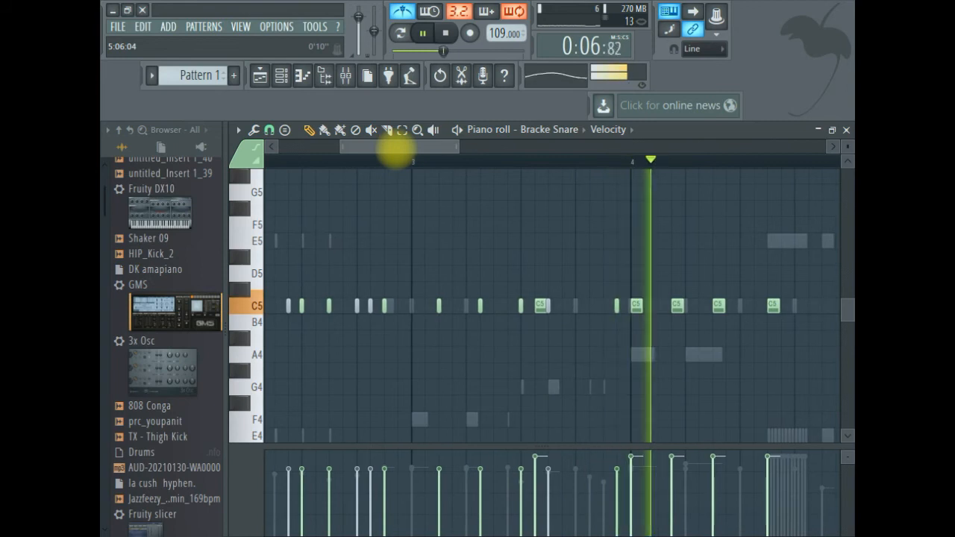
pyautogui.moveTo(399, 146); pyautogui.dragTo(343, 155)
pyautogui.moveTo(400, 147); pyautogui.dragTo(276, 152)
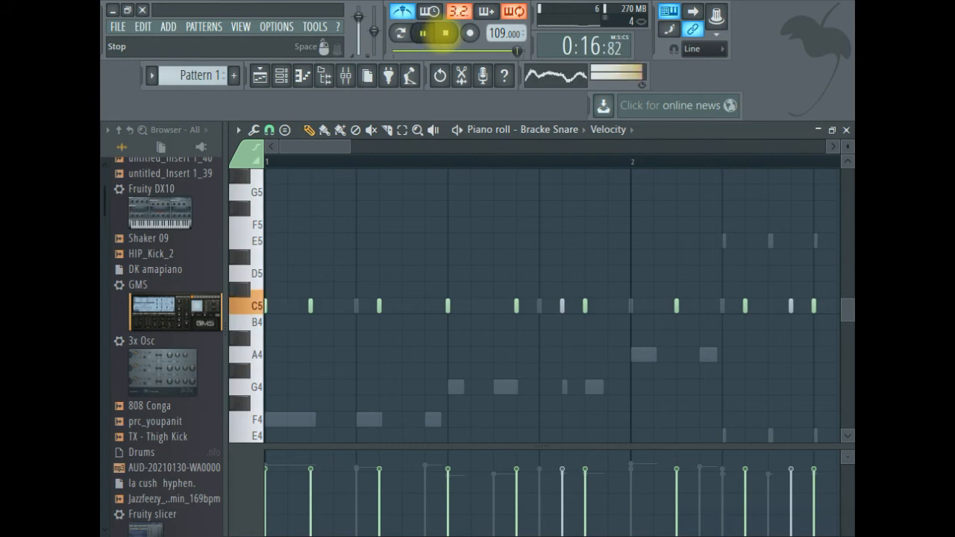
pyautogui.moveTo(324, 145); pyautogui.dragTo(377, 150)
pyautogui.click(445, 33)
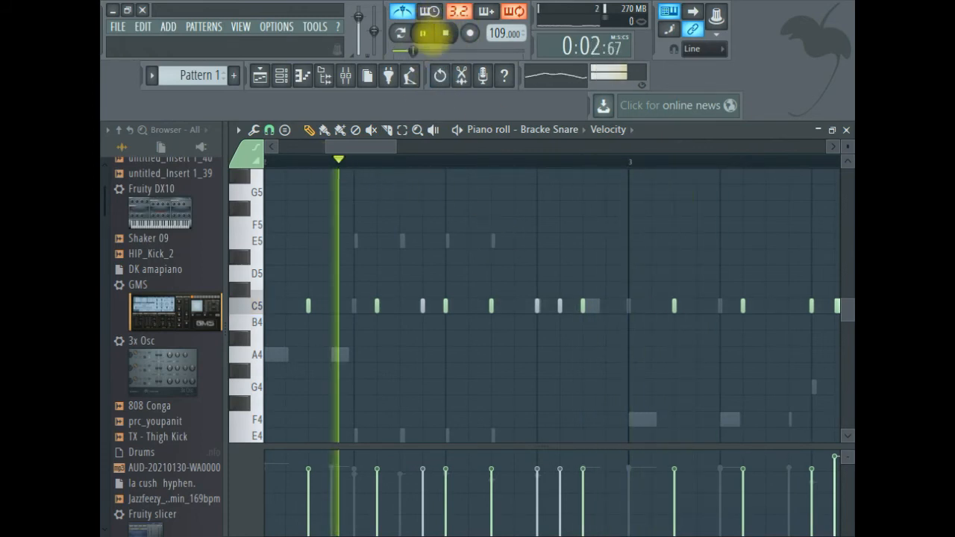
# - Lengthen the C5 snare note on step 11 of bar 2 to two steps and chop it into a roll with the default pattern
pyautogui.click(424, 33)
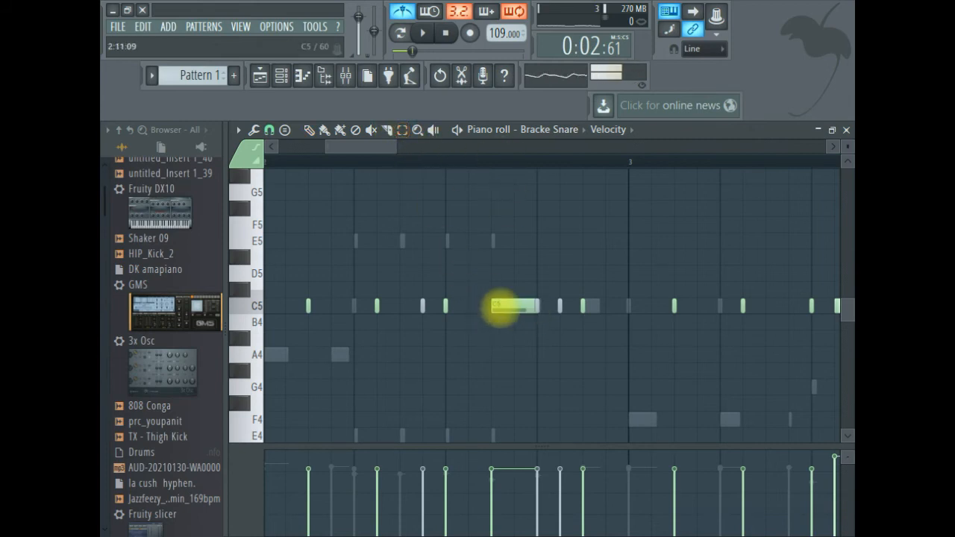
pyautogui.click(254, 130)
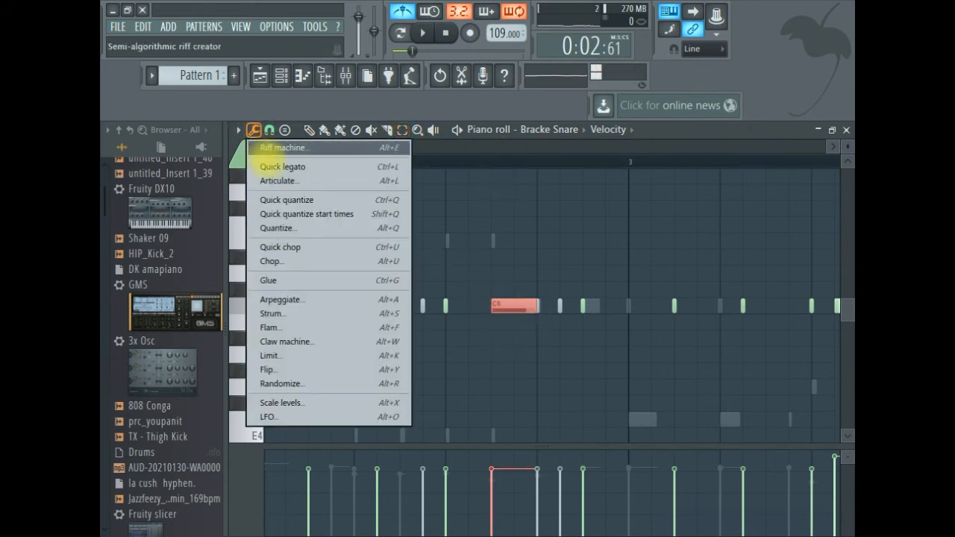
pyautogui.click(287, 262)
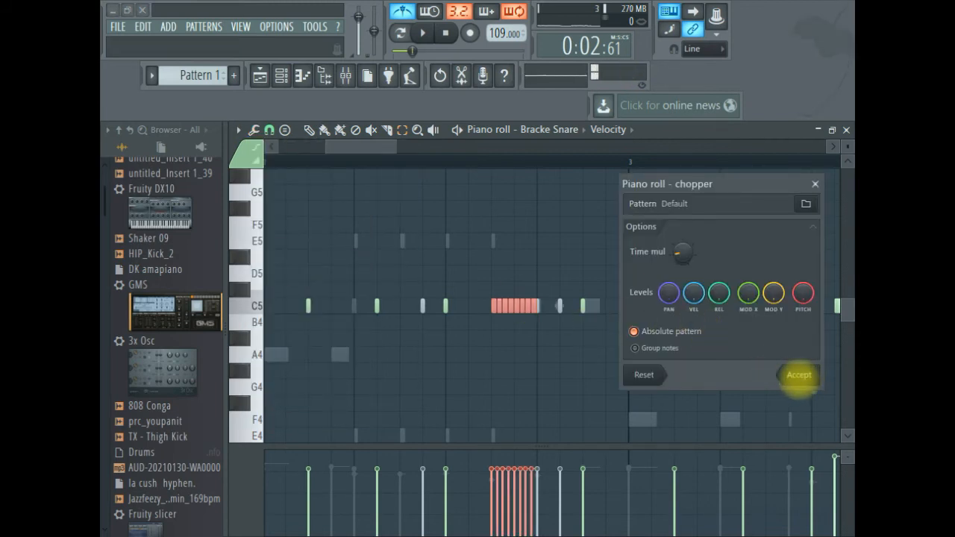
pyautogui.click(798, 375)
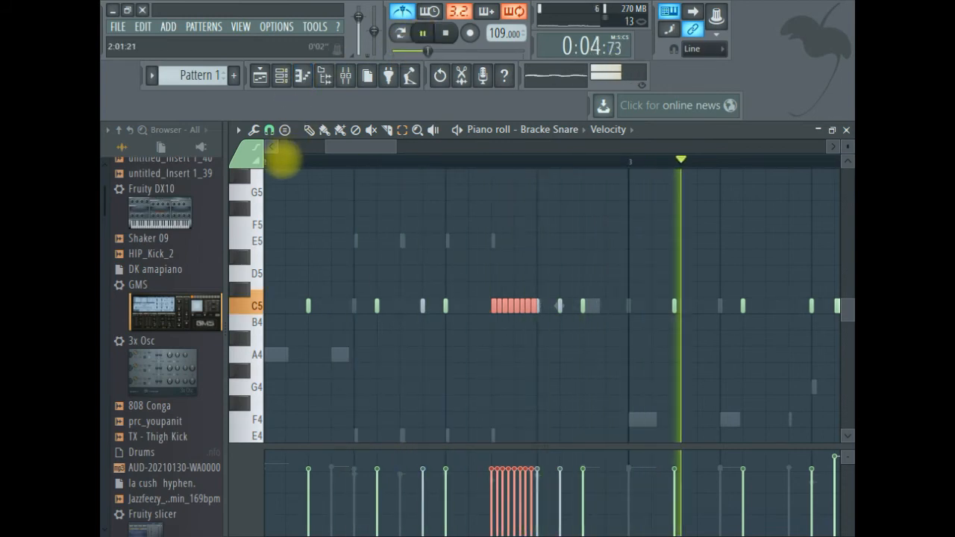
pyautogui.hotkey('ctrl', 'd')
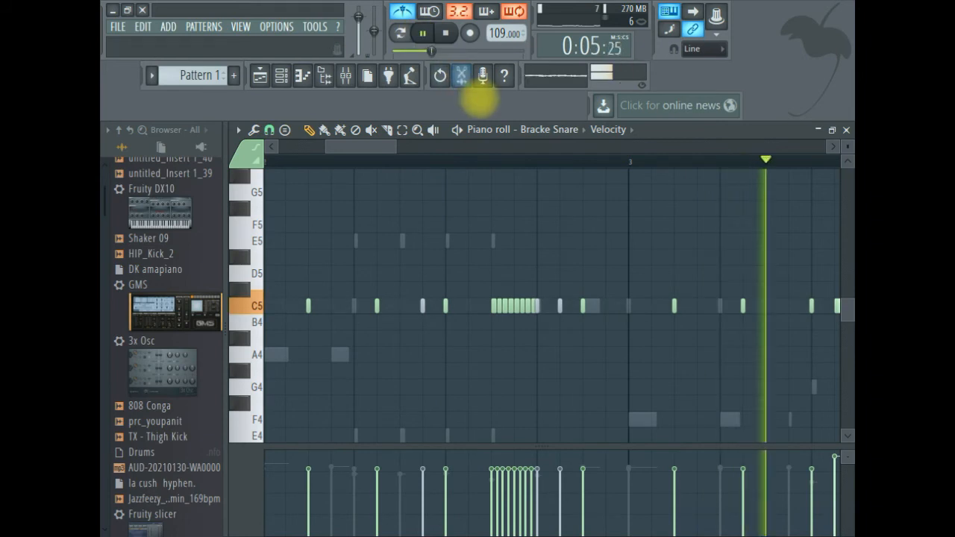
# - Add a GMS synth as a new channel below the existing ones in the channel rack and position its window for editing
pyautogui.click(346, 75)
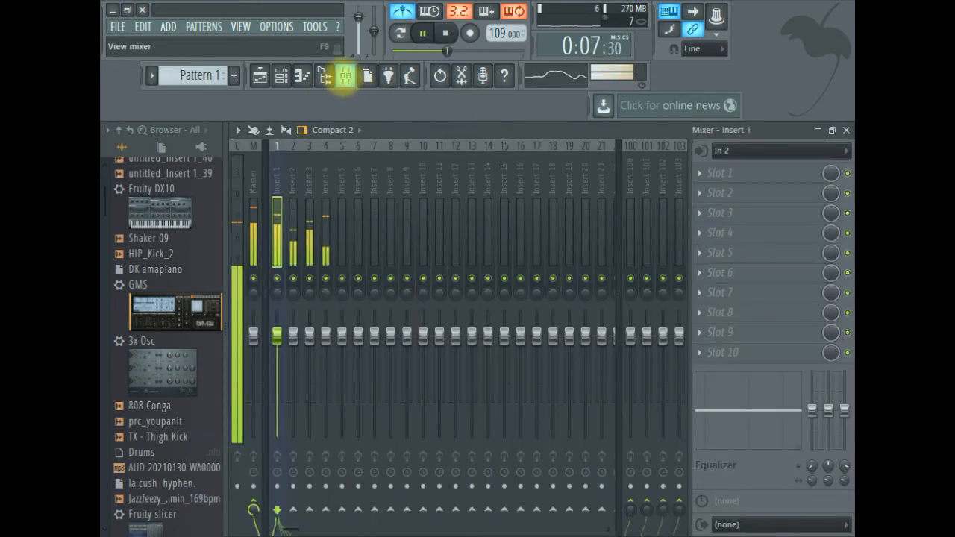
pyautogui.click(346, 76)
pyautogui.click(281, 76)
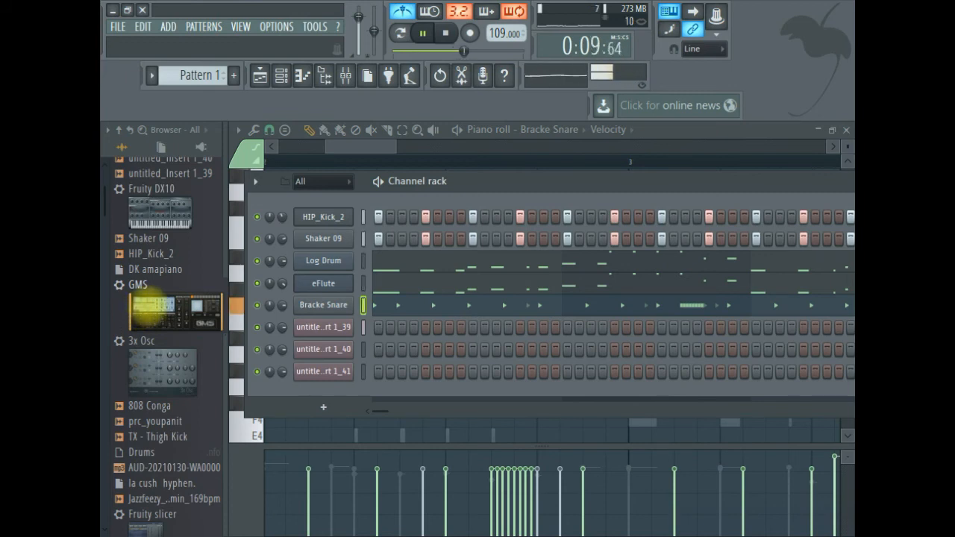
pyautogui.moveTo(149, 306); pyautogui.dragTo(313, 402)
pyautogui.moveTo(517, 294); pyautogui.dragTo(479, 163)
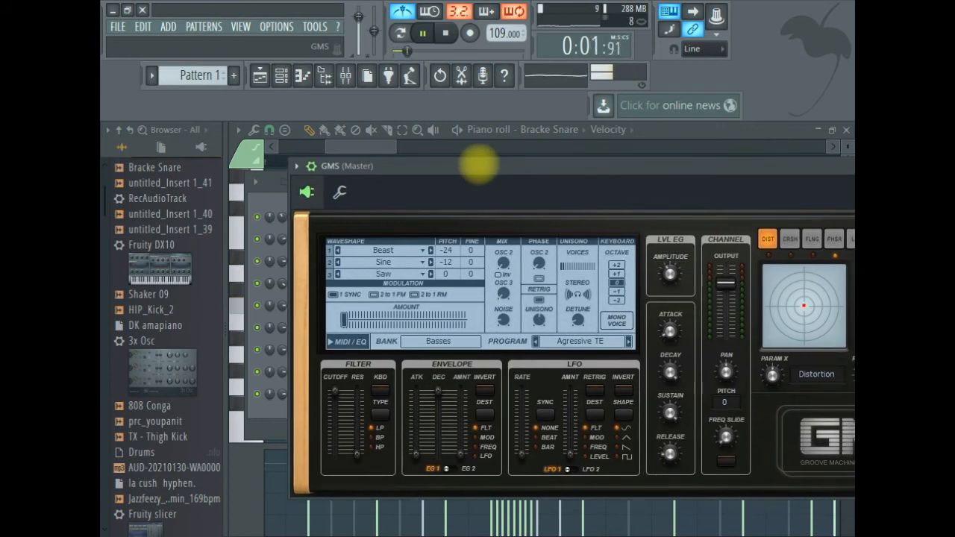
# - Try the Ghost TE preset from the GMS Pads & Textures bank and load Diablo TE instead
pyautogui.click(438, 339)
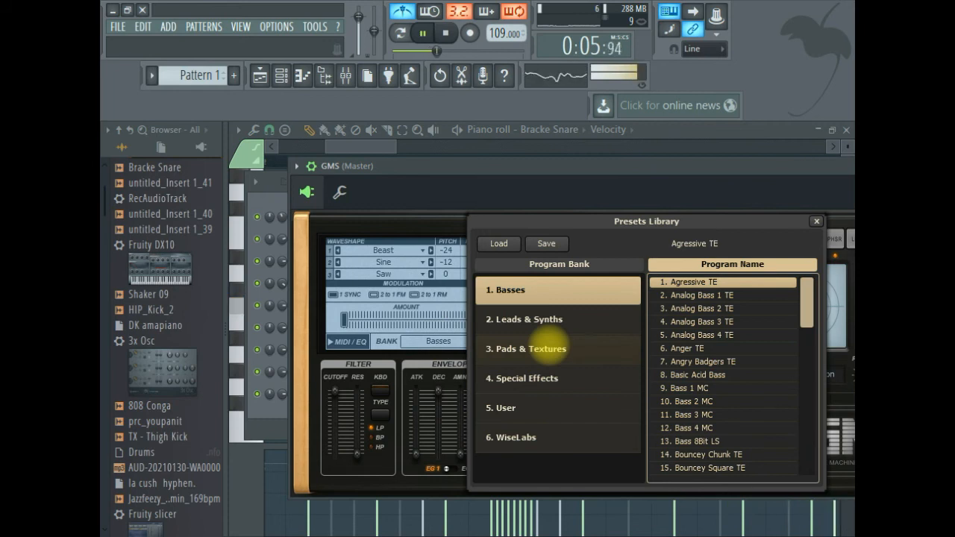
pyautogui.click(546, 352)
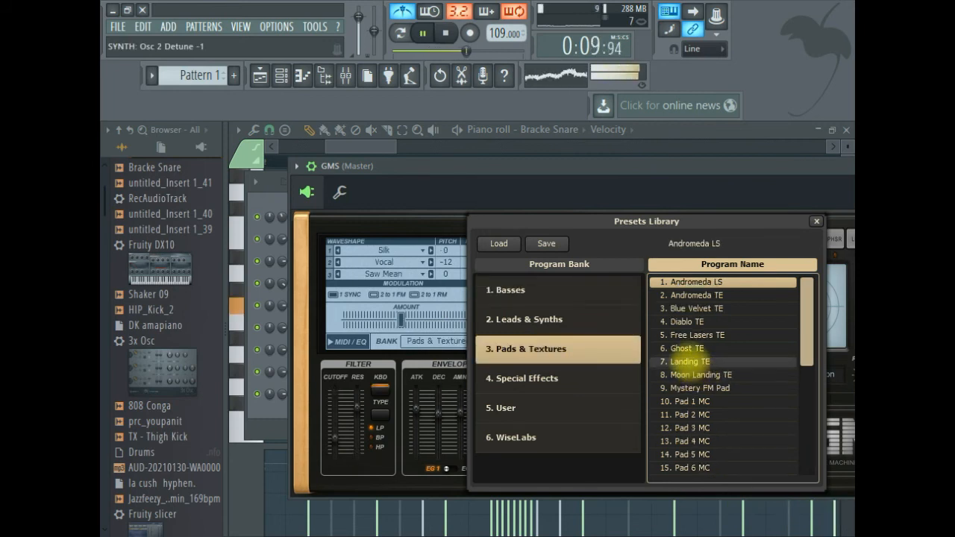
pyautogui.click(687, 347)
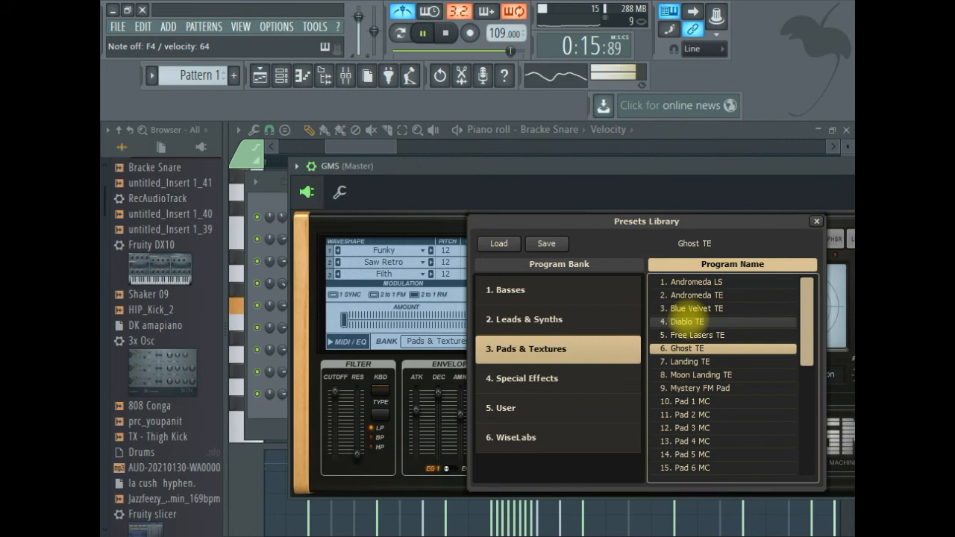
pyautogui.click(687, 321)
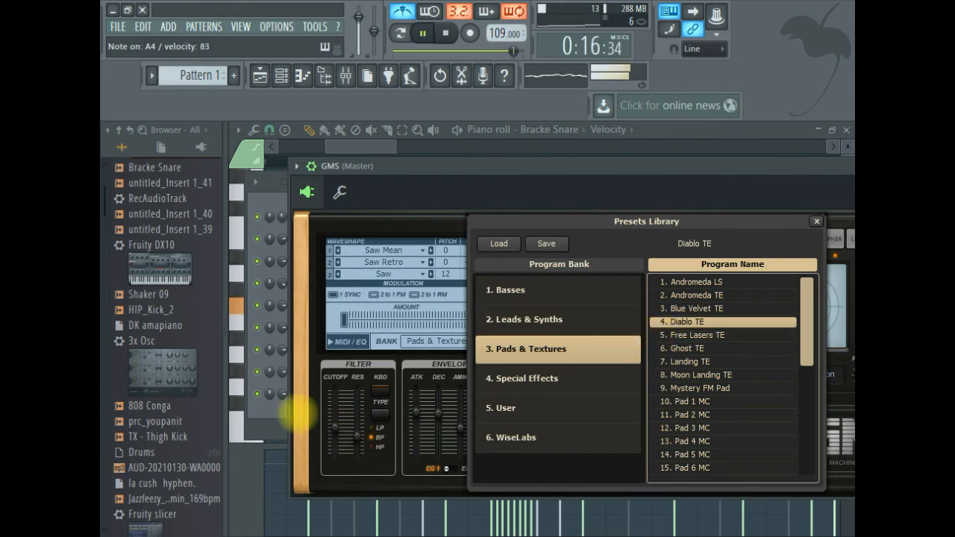
# - Bring back the channel rack, stop playback, and enable recording with the Everything option
pyautogui.click(274, 414)
pyautogui.press('space')
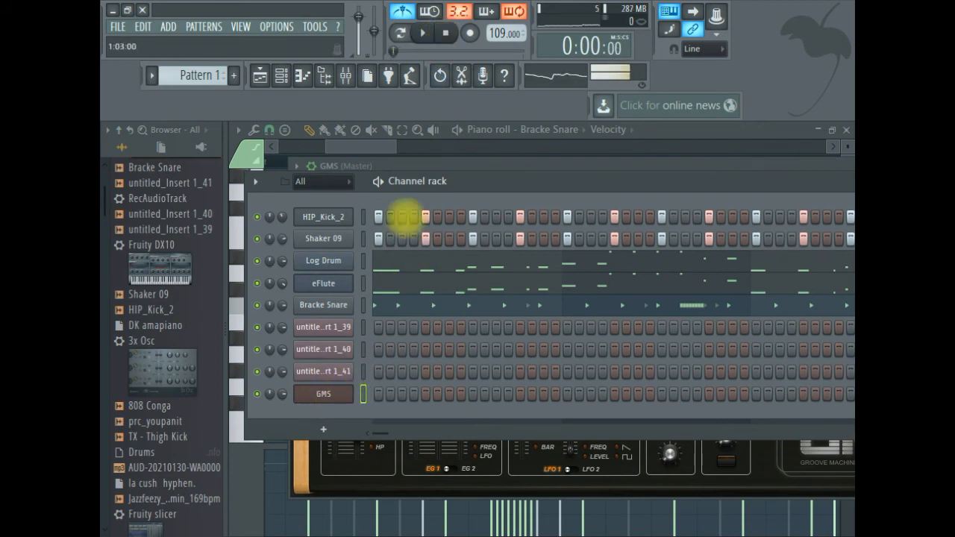
pyautogui.click(470, 33)
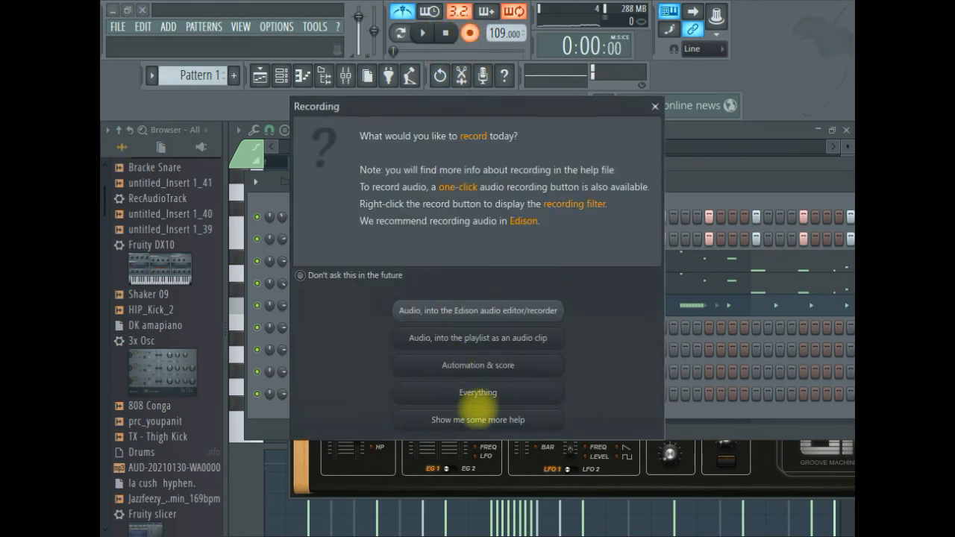
pyautogui.click(474, 390)
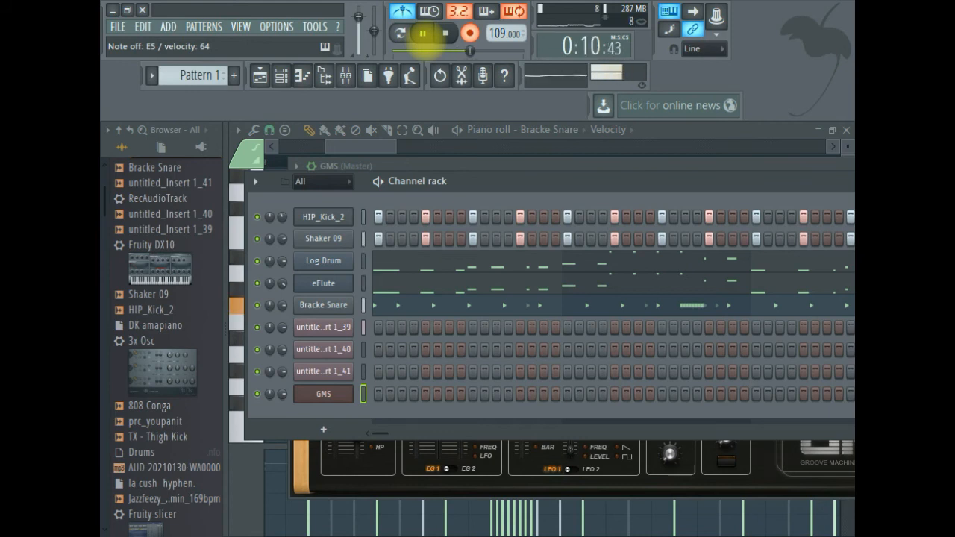
# - Stop recording and undo the recorded GMS take
pyautogui.click(445, 33)
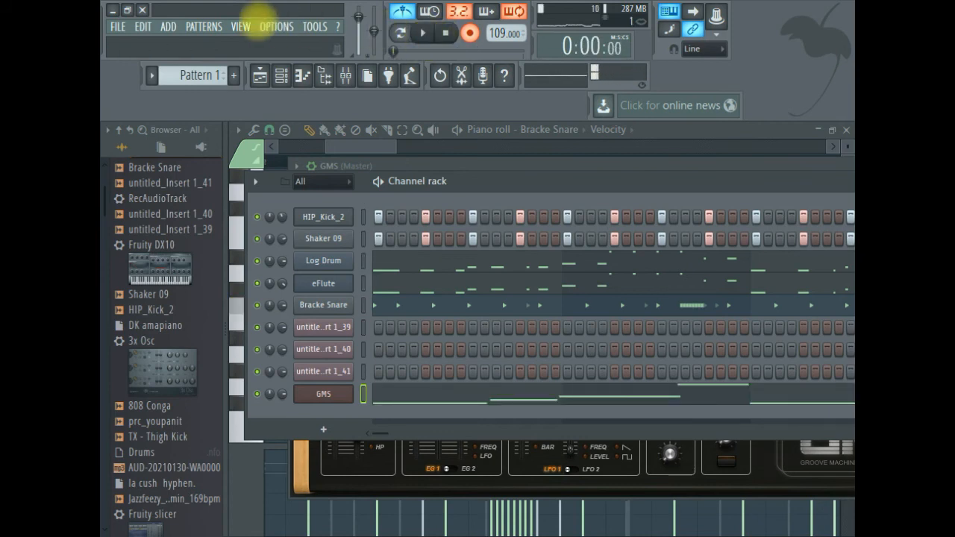
pyautogui.click(142, 26)
pyautogui.click(160, 38)
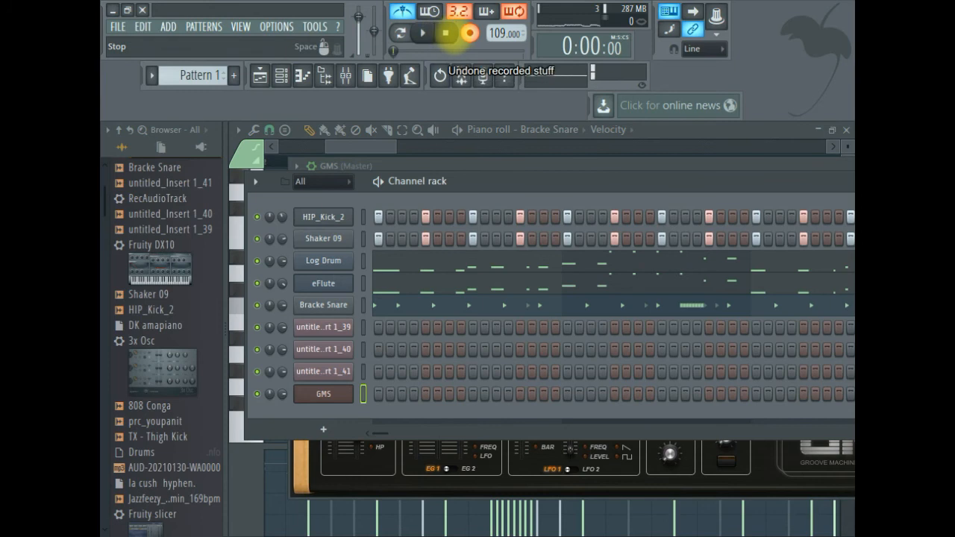
# - Record a new line of sustained GMS notes over the pattern, then review it in playback with the piano roll and mixer
pyautogui.click(422, 33)
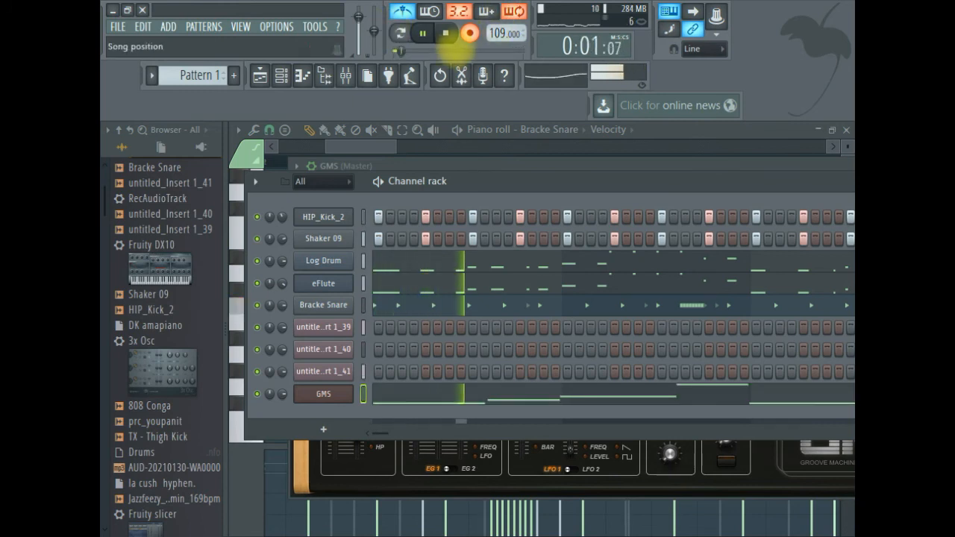
pyautogui.click(445, 33)
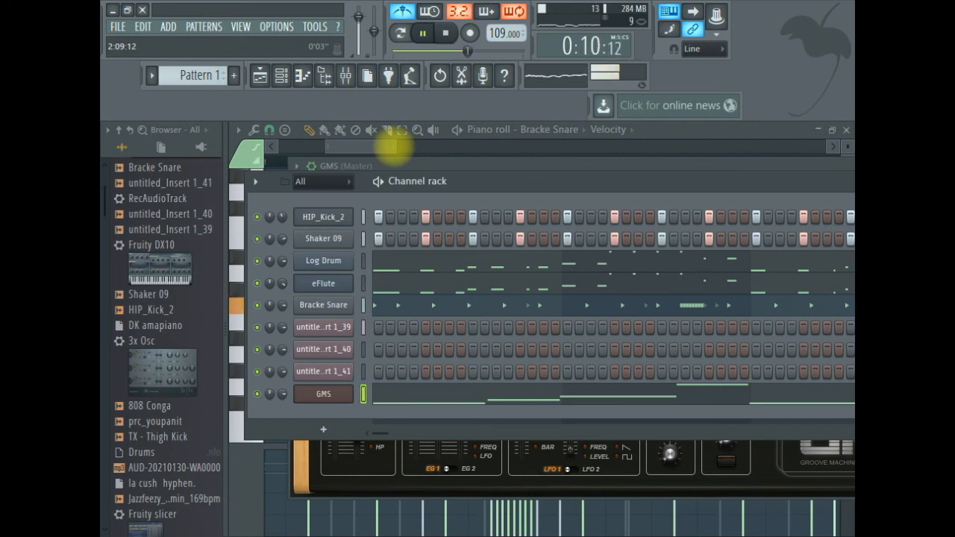
pyautogui.click(391, 147)
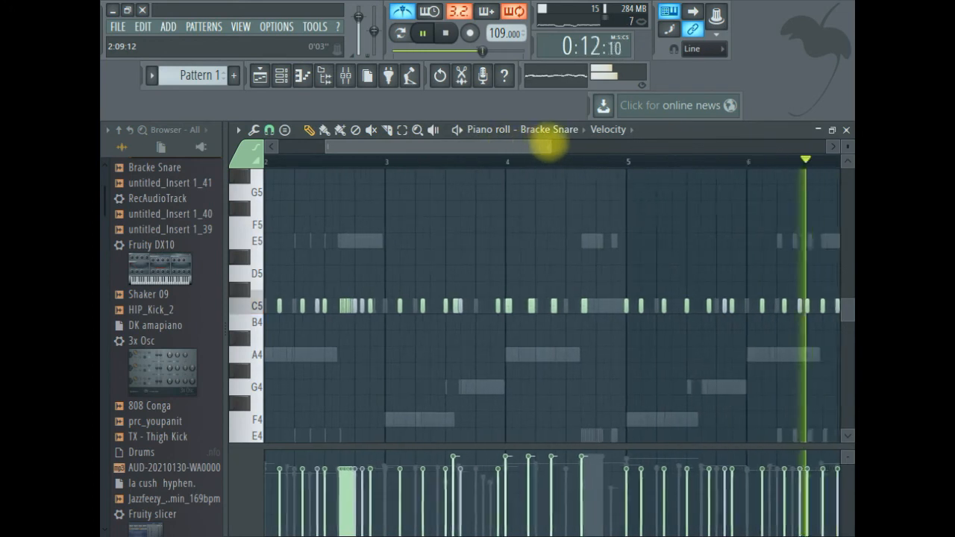
pyautogui.click(345, 75)
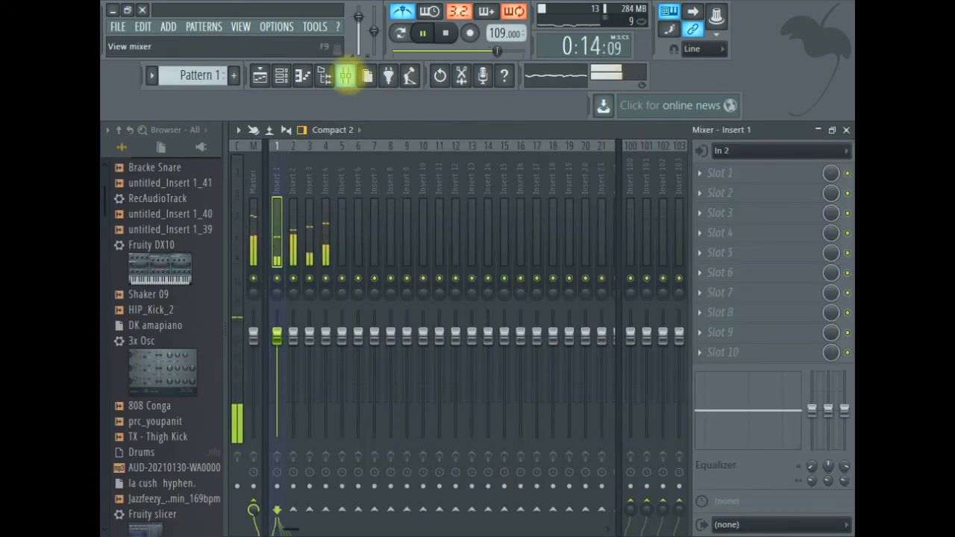
pyautogui.click(280, 74)
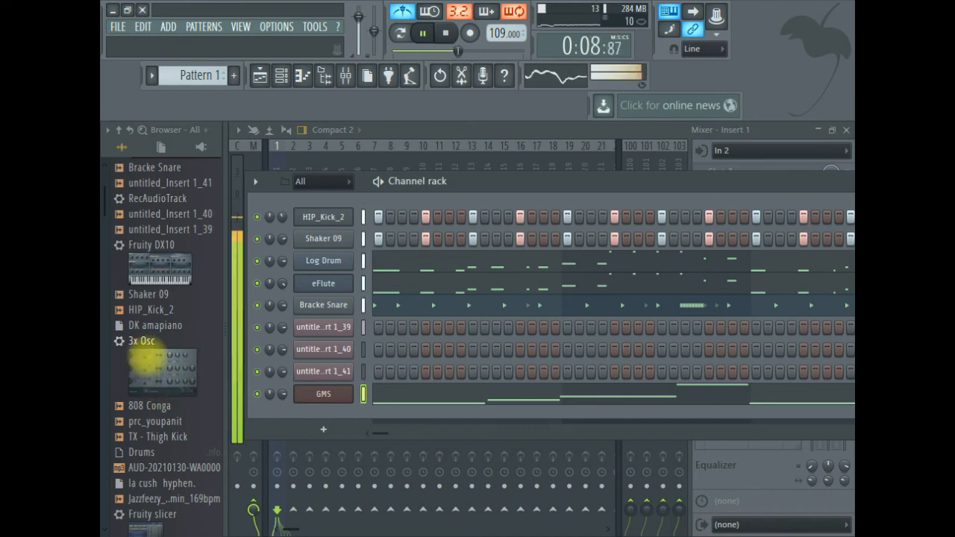
# - Try a 3x Osc synth as a new channel below GMS and switch it to its Default preset
pyautogui.moveTo(136, 358); pyautogui.dragTo(315, 407)
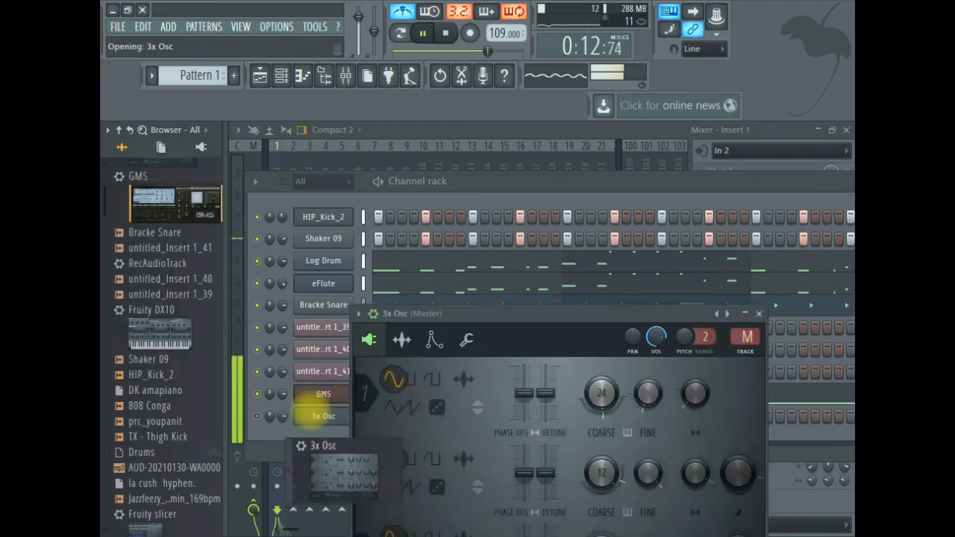
pyautogui.click(286, 431)
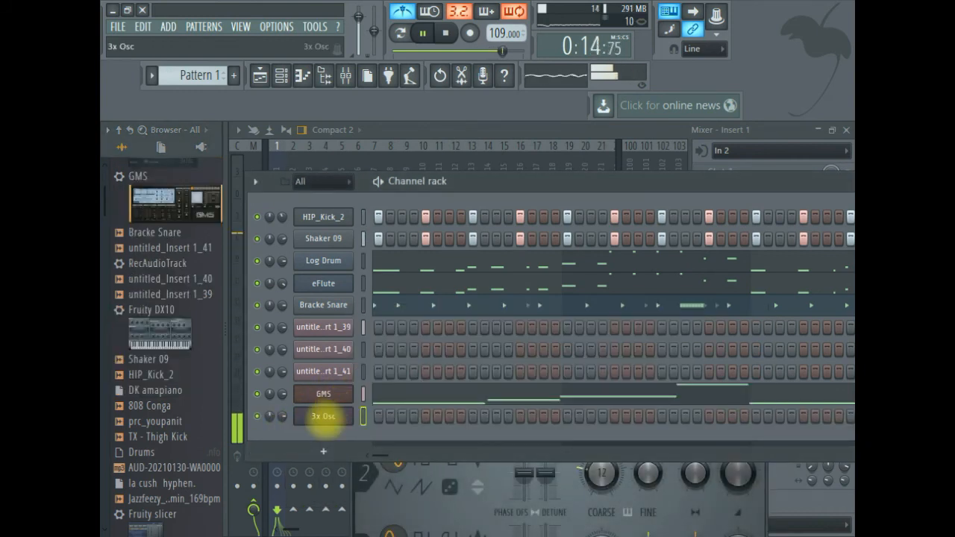
pyautogui.click(323, 415)
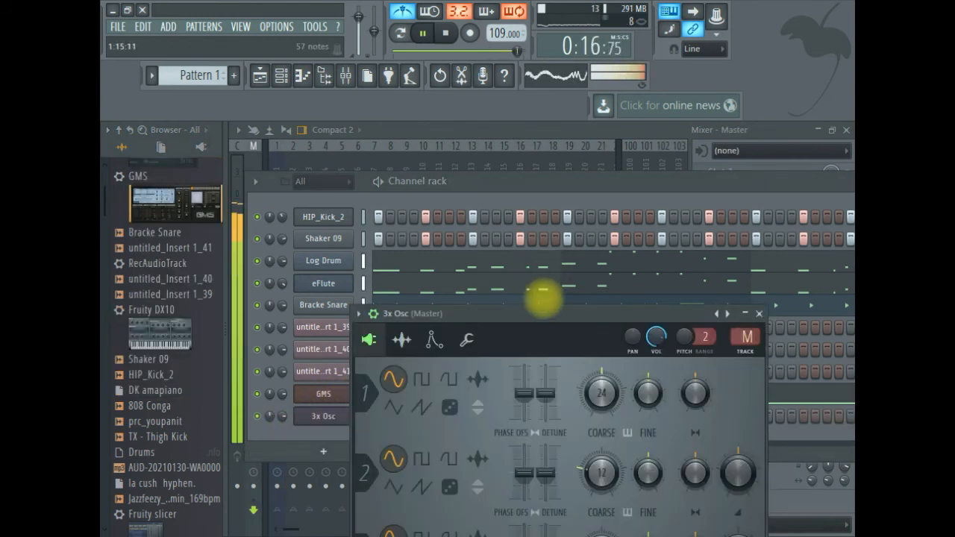
pyautogui.moveTo(537, 312); pyautogui.dragTo(591, 146)
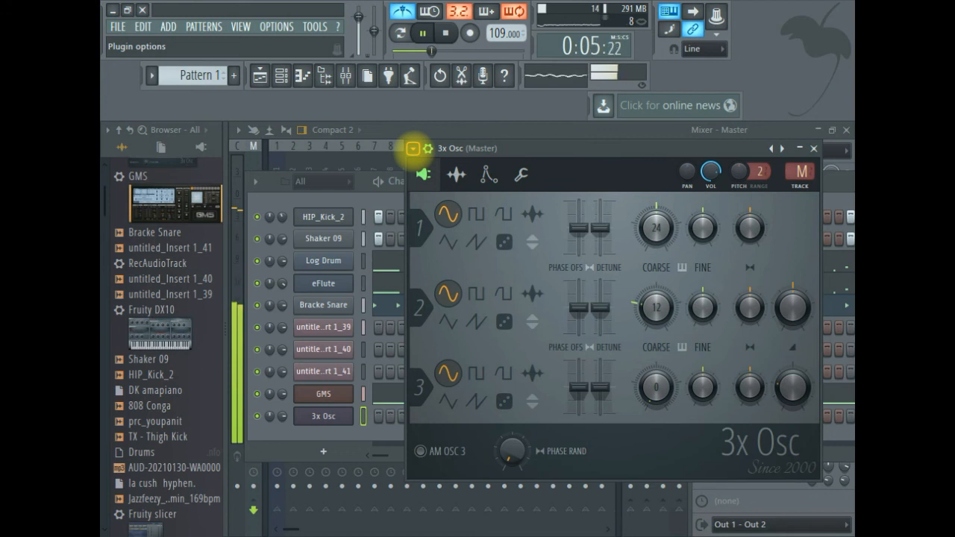
pyautogui.click(781, 148)
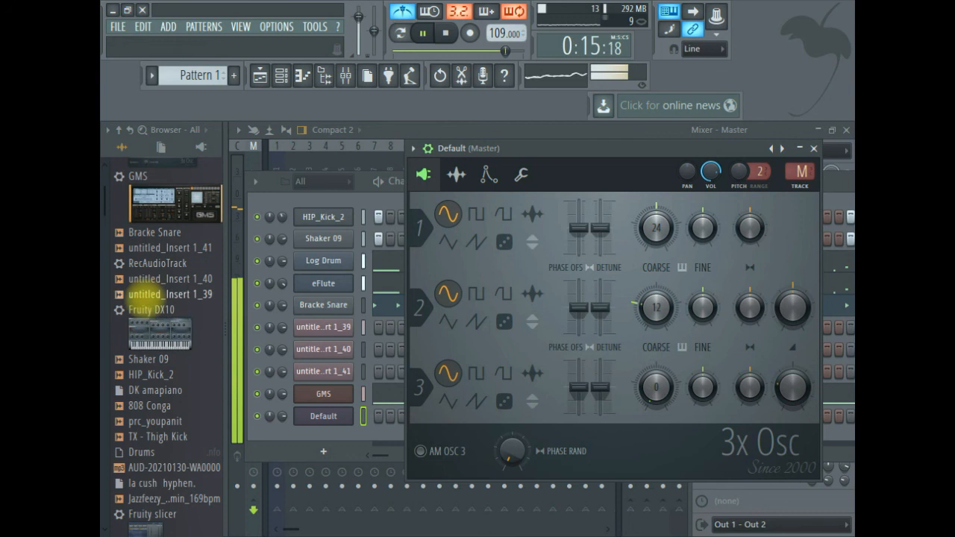
# - Replace the 3x Osc channel with a second GMS instance and move its window so the preset controls are reachable
pyautogui.click(160, 293)
pyautogui.scroll(1, 147, 287)
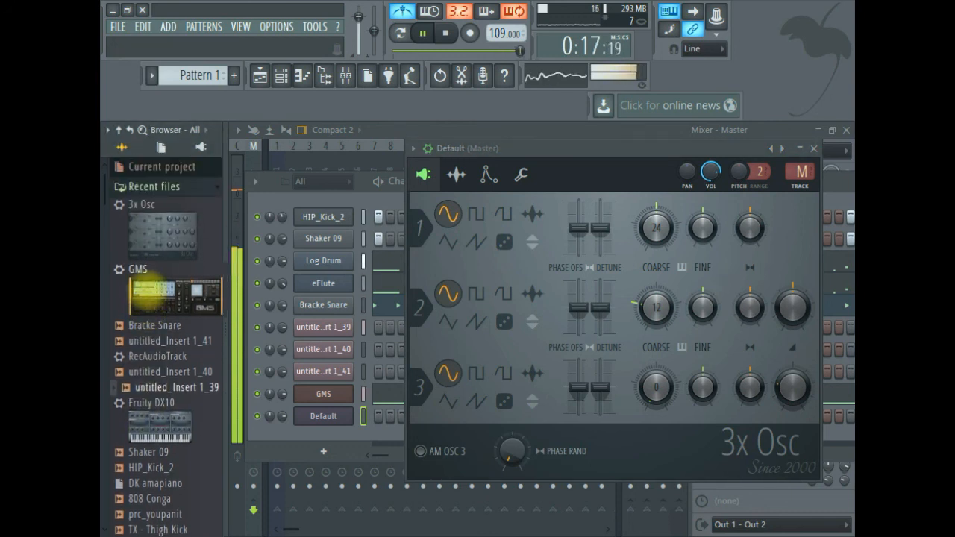
pyautogui.moveTo(149, 287); pyautogui.dragTo(324, 407)
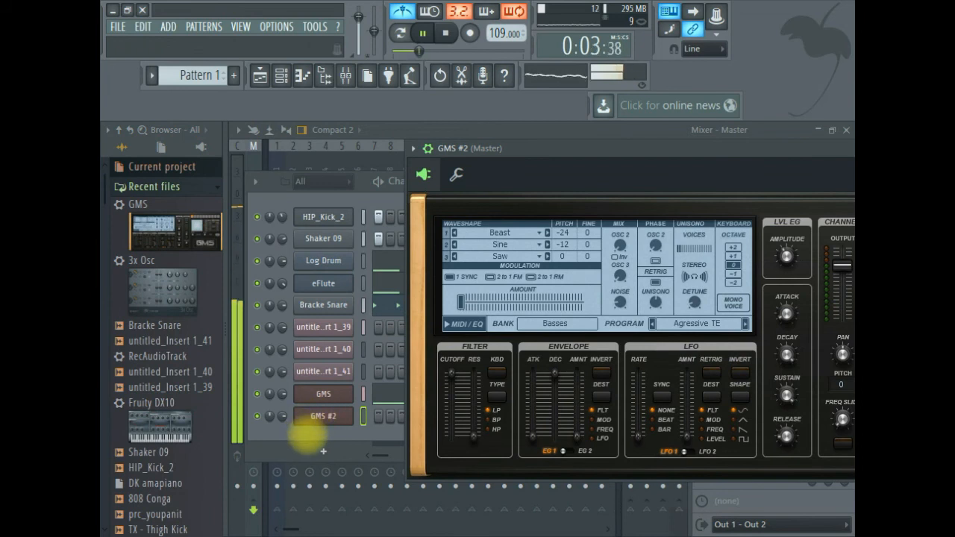
pyautogui.moveTo(623, 176); pyautogui.dragTo(490, 144)
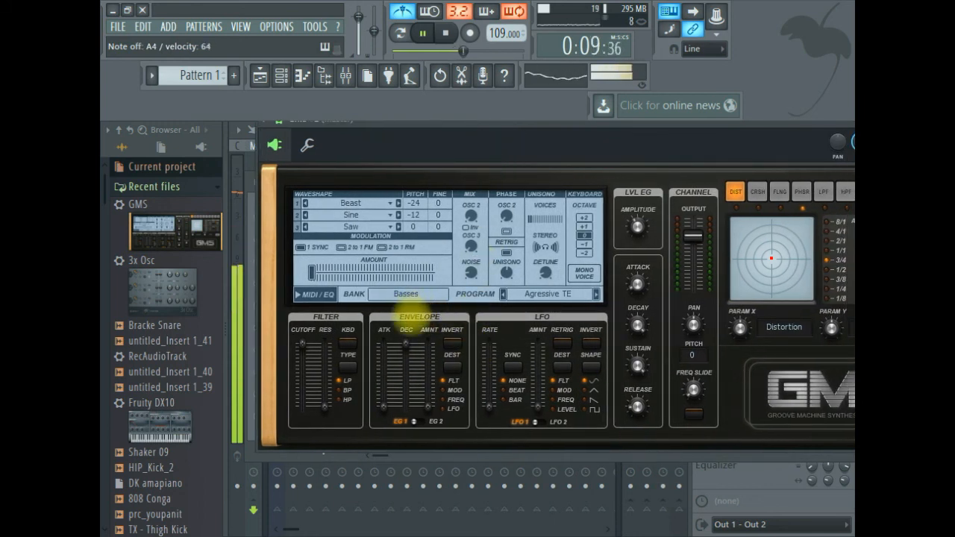
# - Audition Leads & Synths programs on the second GMS during playback, settle on Classic Detune TE, and close the presets library
pyautogui.click(406, 293)
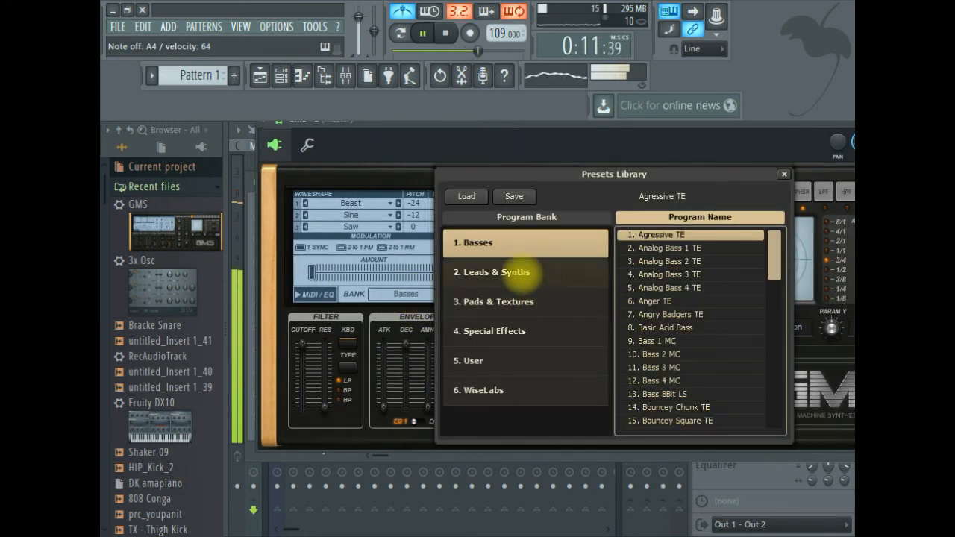
pyautogui.click(524, 273)
pyautogui.click(649, 248)
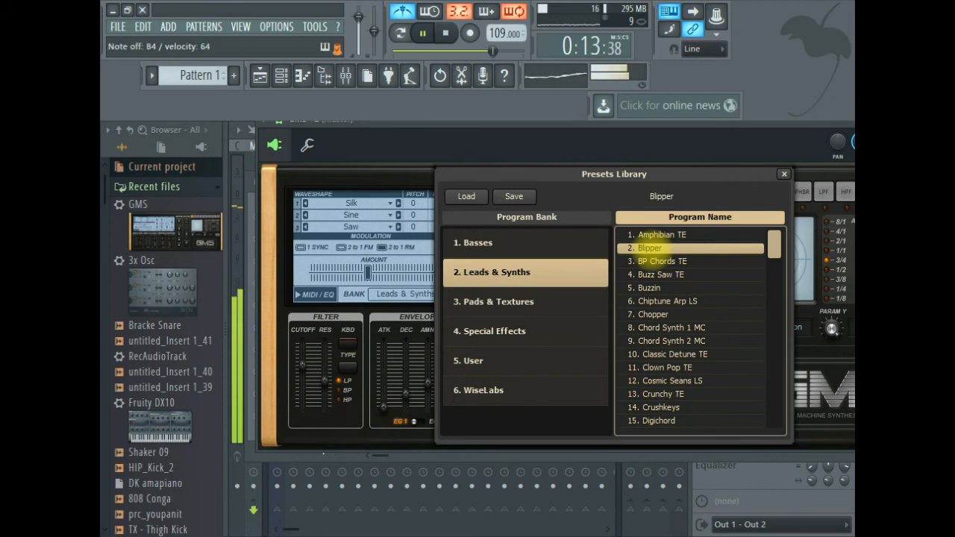
pyautogui.click(653, 261)
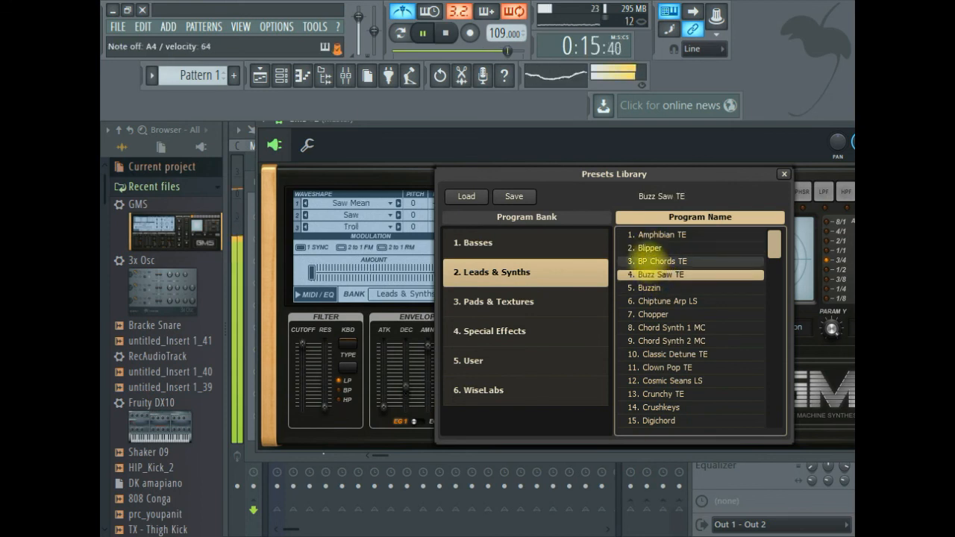
pyautogui.click(649, 288)
pyautogui.click(651, 302)
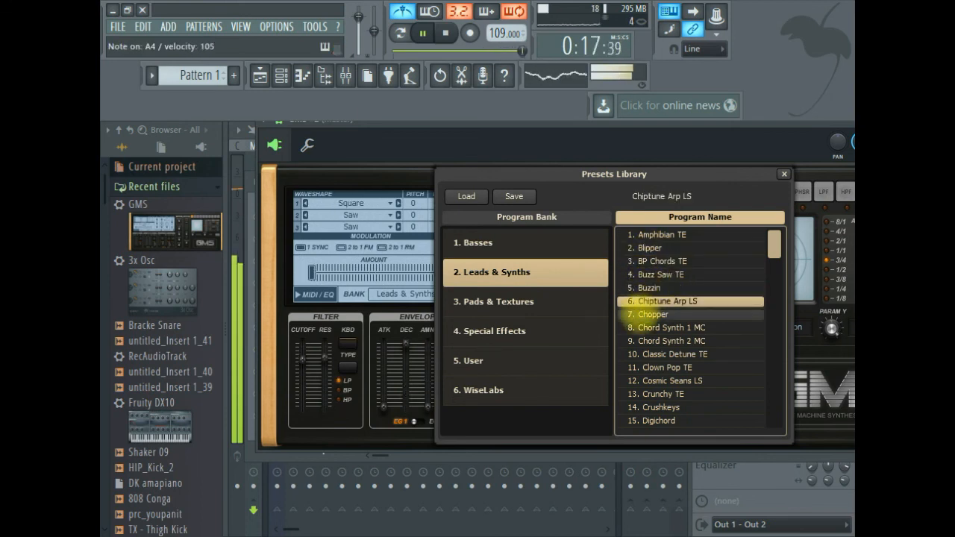
pyautogui.click(652, 314)
pyautogui.click(650, 328)
pyautogui.click(650, 341)
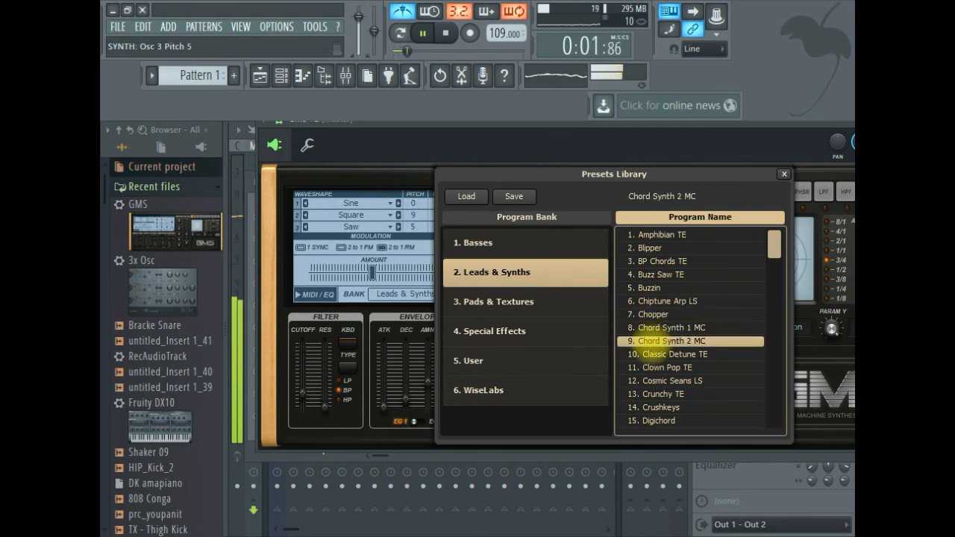
pyautogui.click(649, 355)
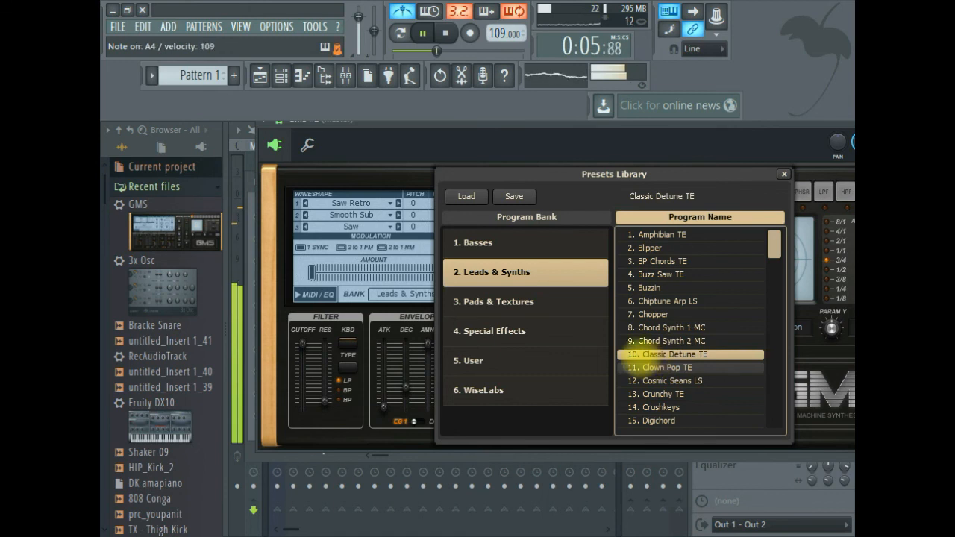
pyautogui.click(445, 33)
pyautogui.click(783, 174)
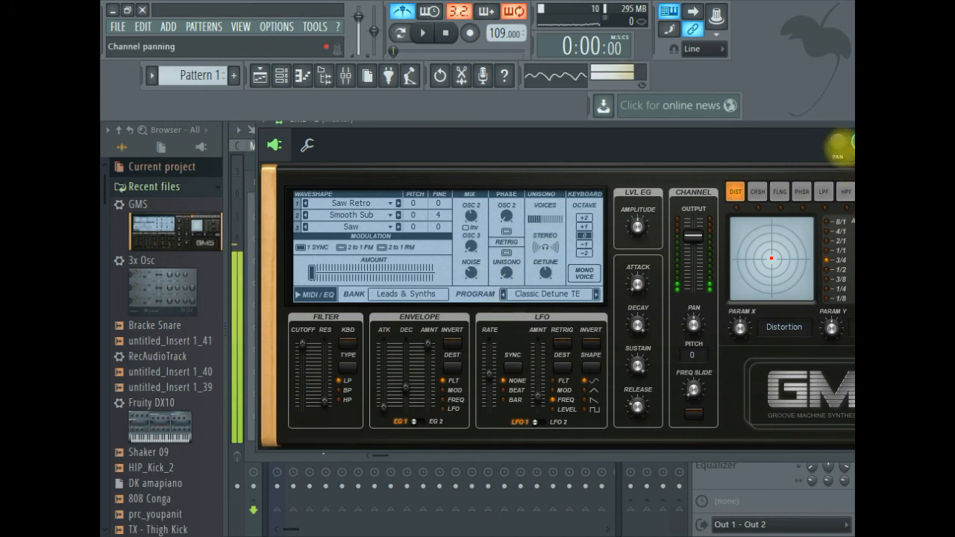
# - Record a line of short, evenly repeated A4 notes on GMS #2 over the pattern, with everything set to be captured
pyautogui.click(281, 75)
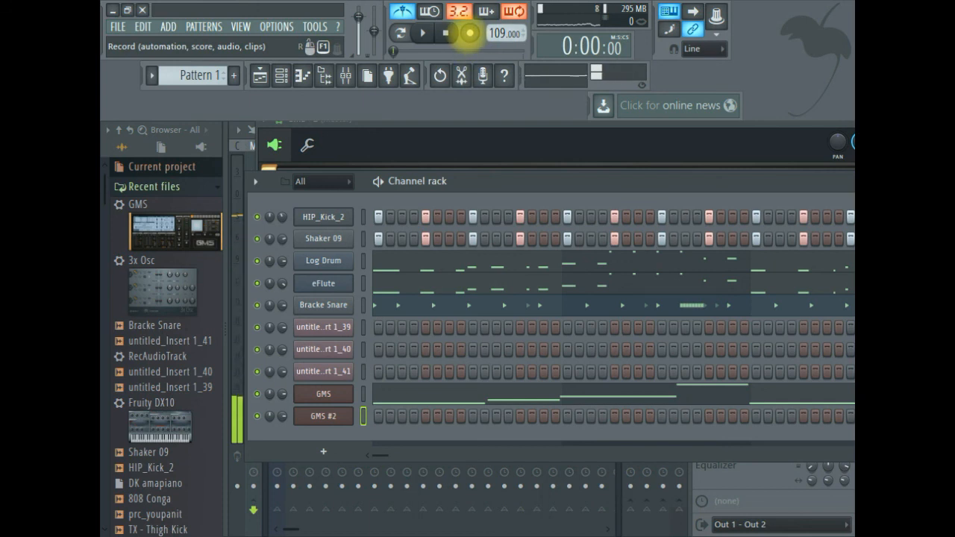
pyautogui.click(469, 32)
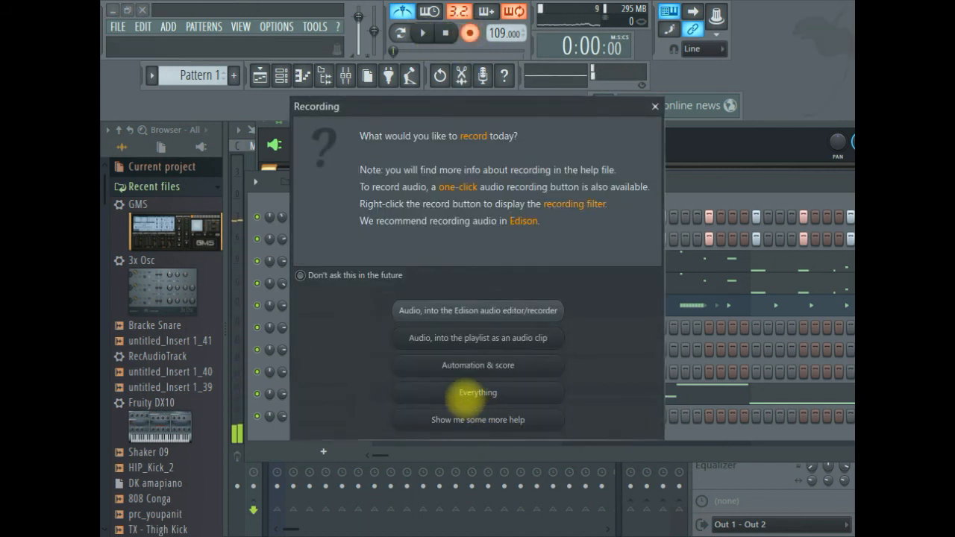
pyautogui.click(477, 393)
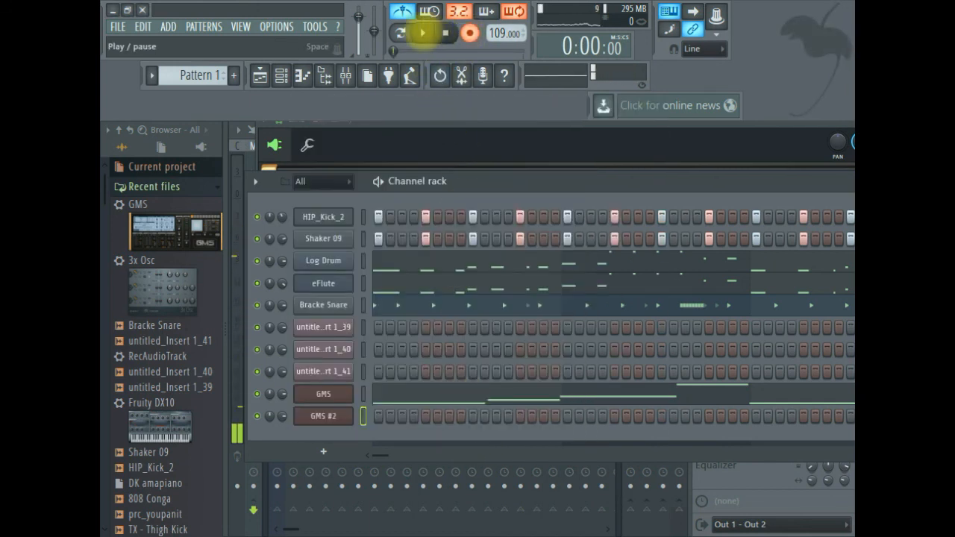
pyautogui.click(422, 33)
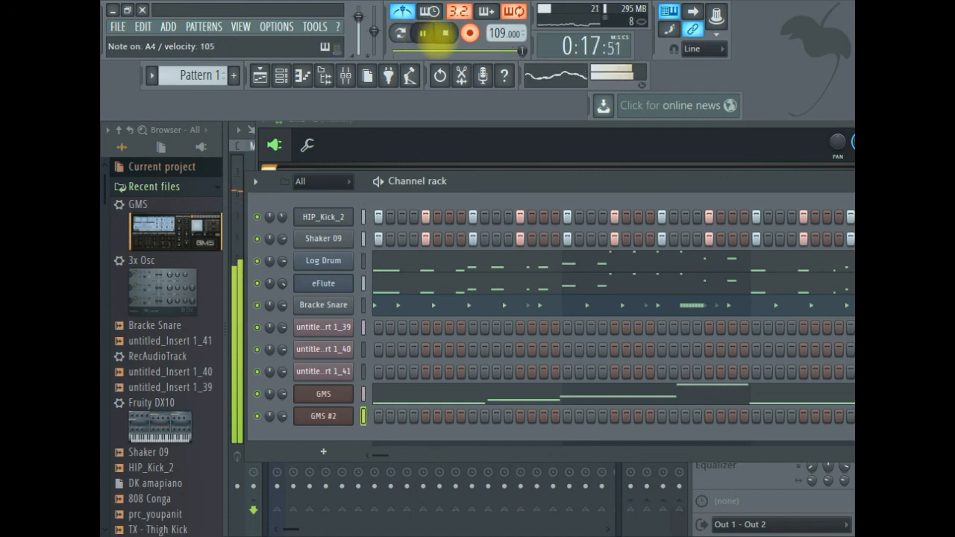
pyautogui.click(445, 33)
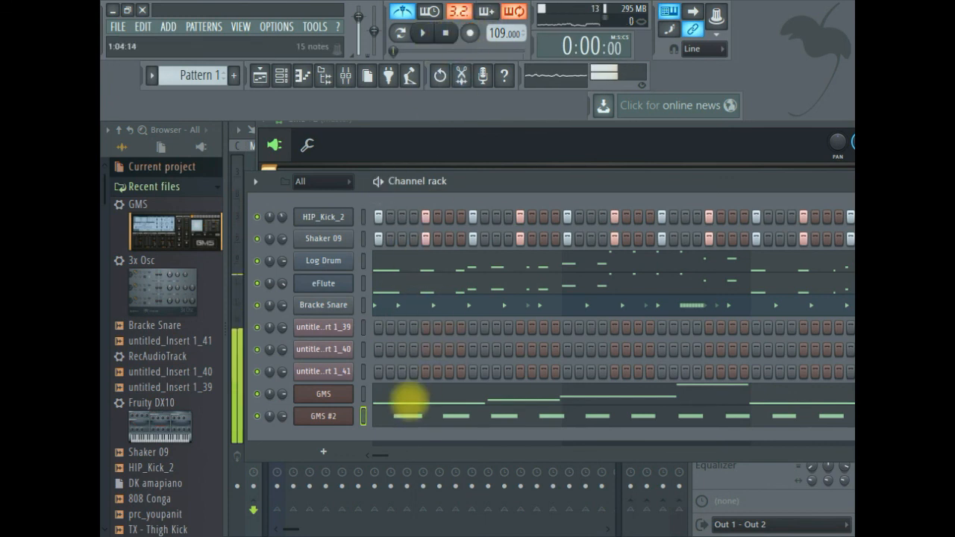
# - Select all the recorded A4 notes of GMS #2 in the piano roll and quantize them with the Default template
pyautogui.click(405, 413)
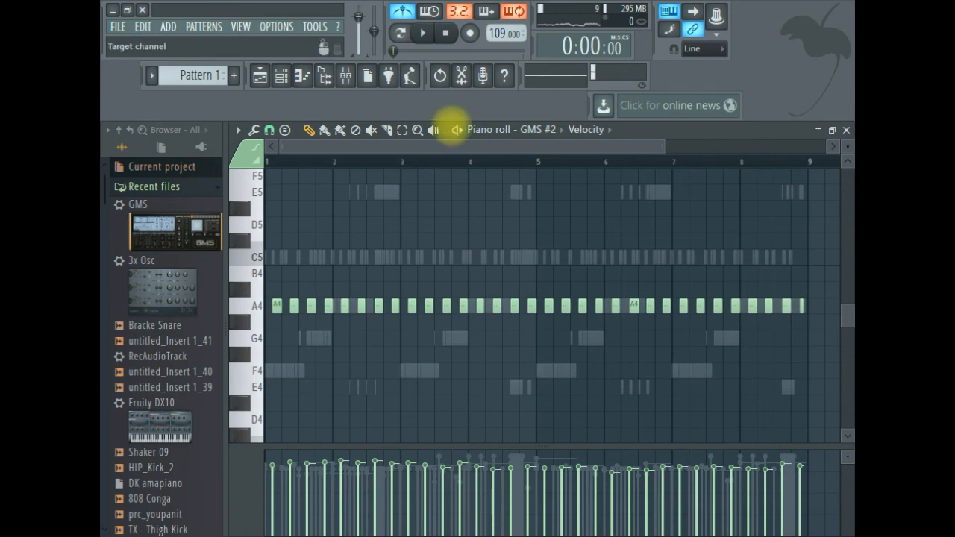
pyautogui.click(401, 130)
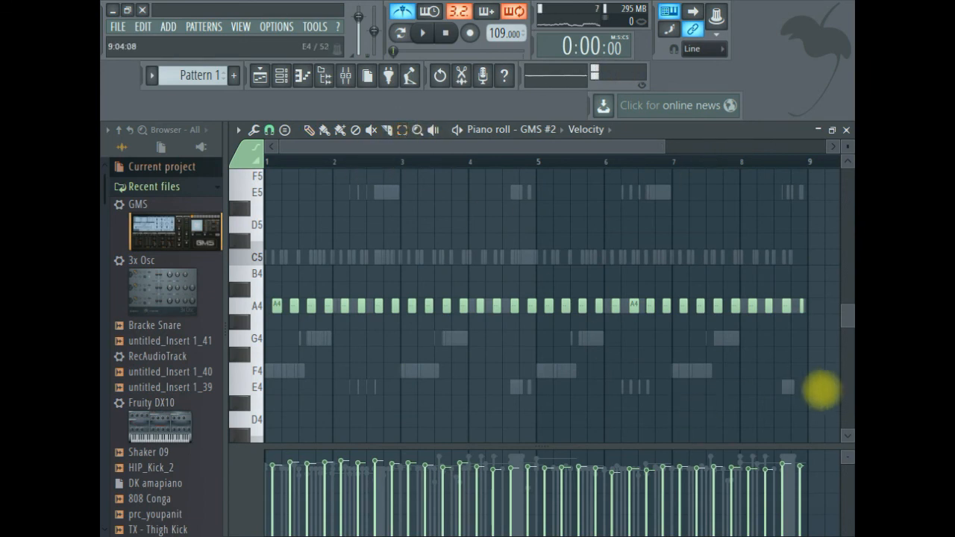
pyautogui.moveTo(663, 146); pyautogui.dragTo(771, 144)
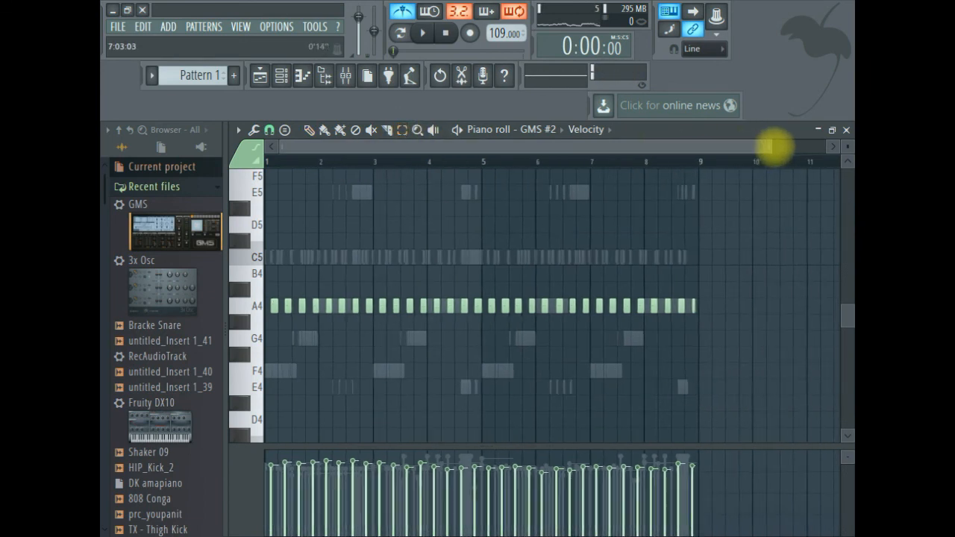
pyautogui.moveTo(739, 376); pyautogui.dragTo(251, 214)
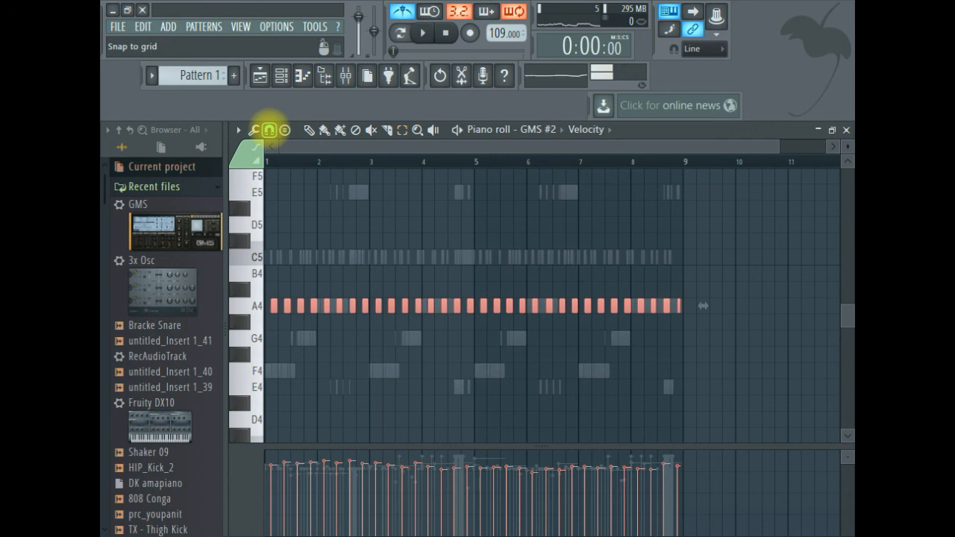
pyautogui.click(253, 130)
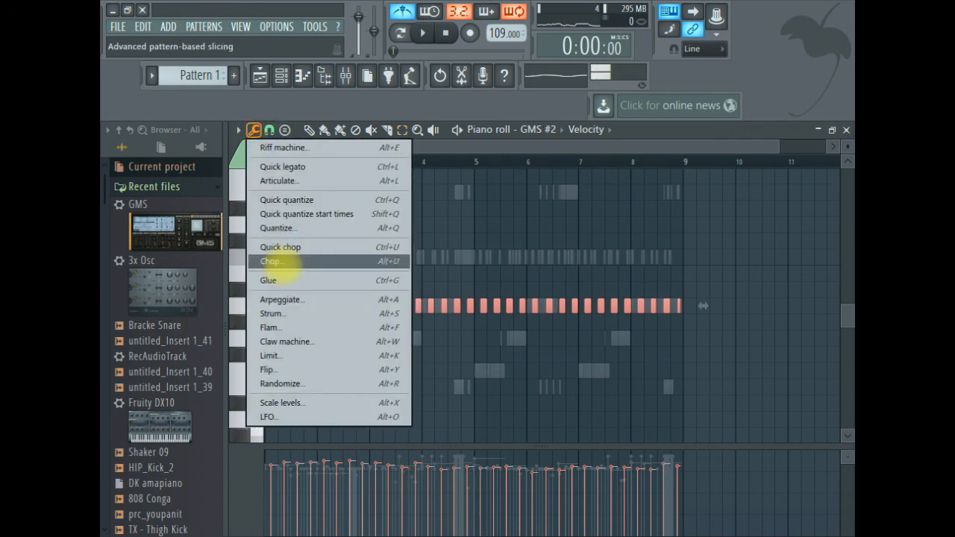
pyautogui.click(285, 227)
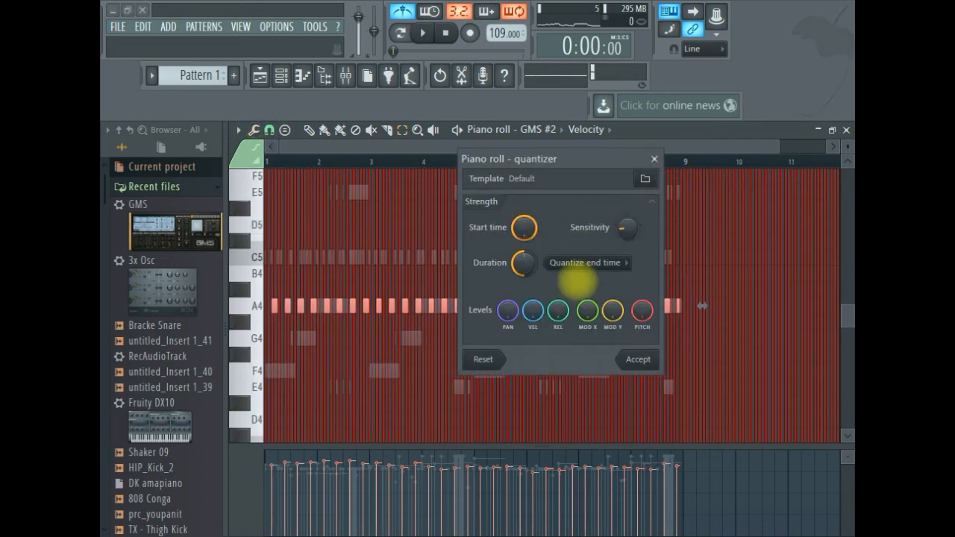
pyautogui.click(632, 359)
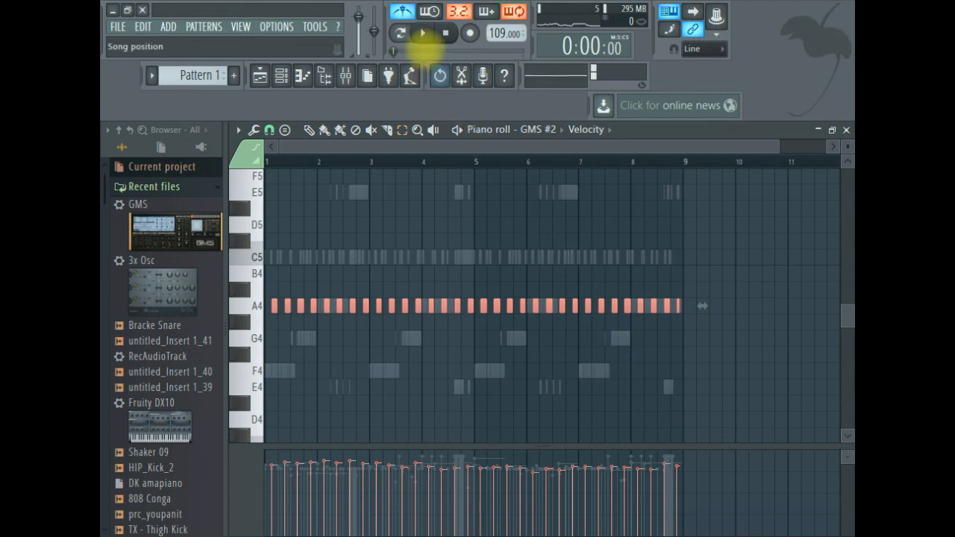
# - Play the pattern and examine the timing of the quantized GMS #2 notes up close in the piano roll
pyautogui.click(422, 33)
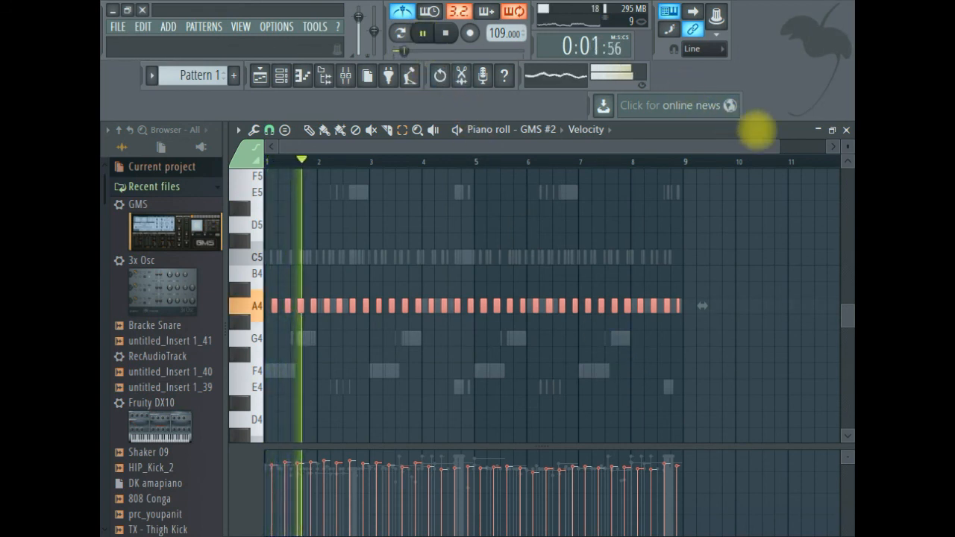
pyautogui.moveTo(778, 145); pyautogui.dragTo(351, 129)
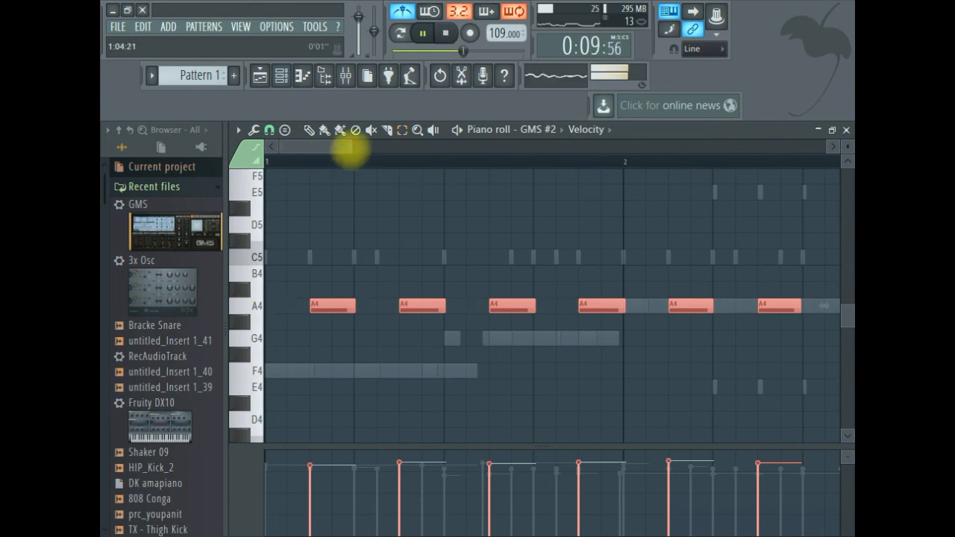
pyautogui.moveTo(349, 146); pyautogui.dragTo(537, 132)
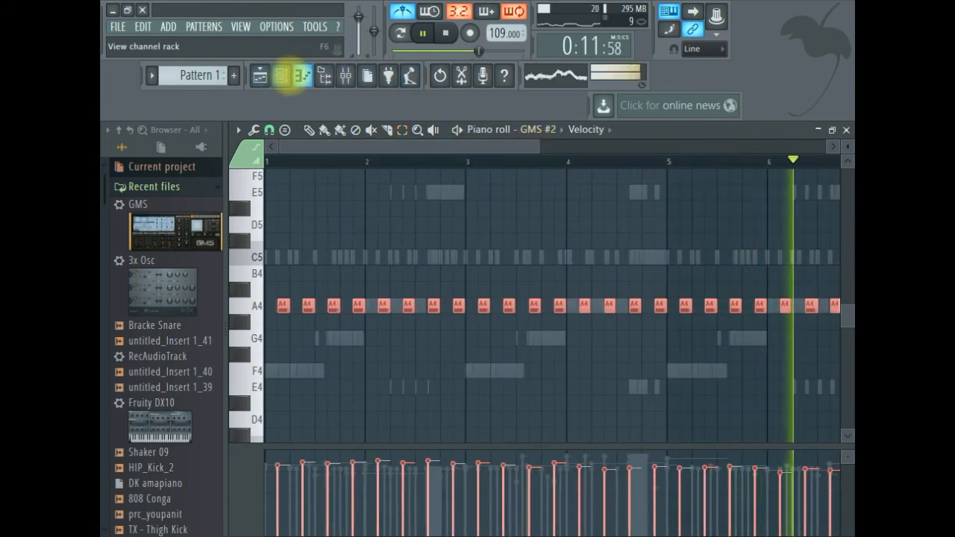
pyautogui.click(281, 75)
pyautogui.moveTo(539, 145); pyautogui.dragTo(746, 139)
# - Review the full beat in the playlist and channel rack, replay it from the start, and stop playback
pyautogui.click(258, 74)
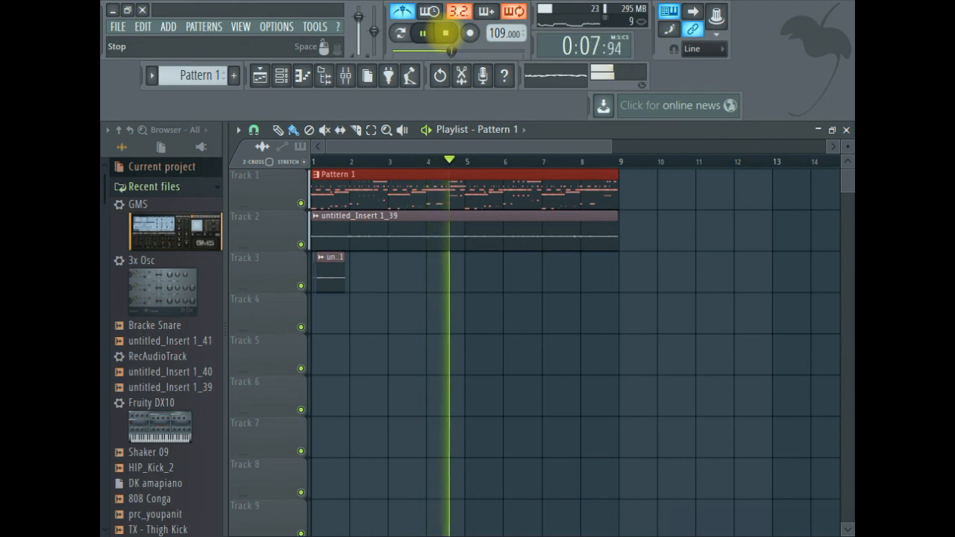
pyautogui.click(281, 74)
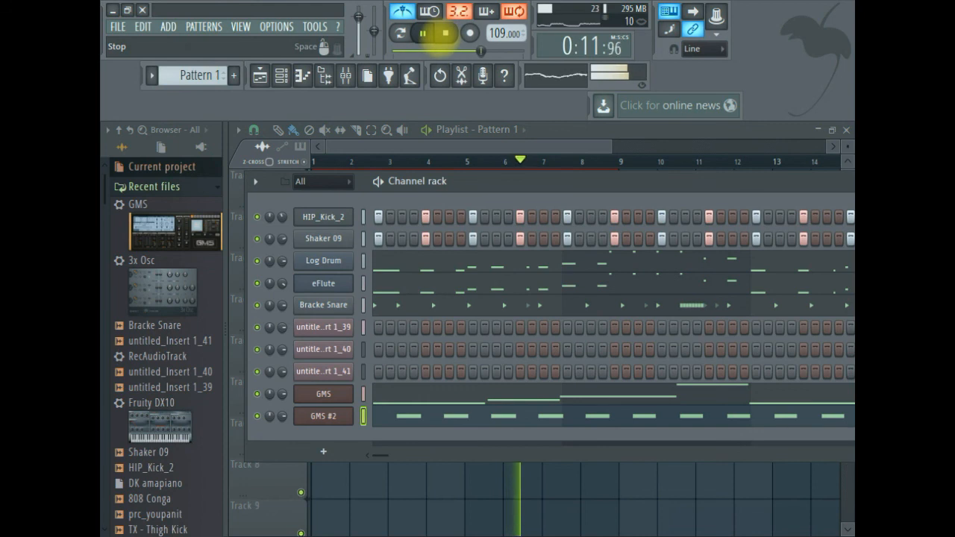
pyautogui.click(444, 33)
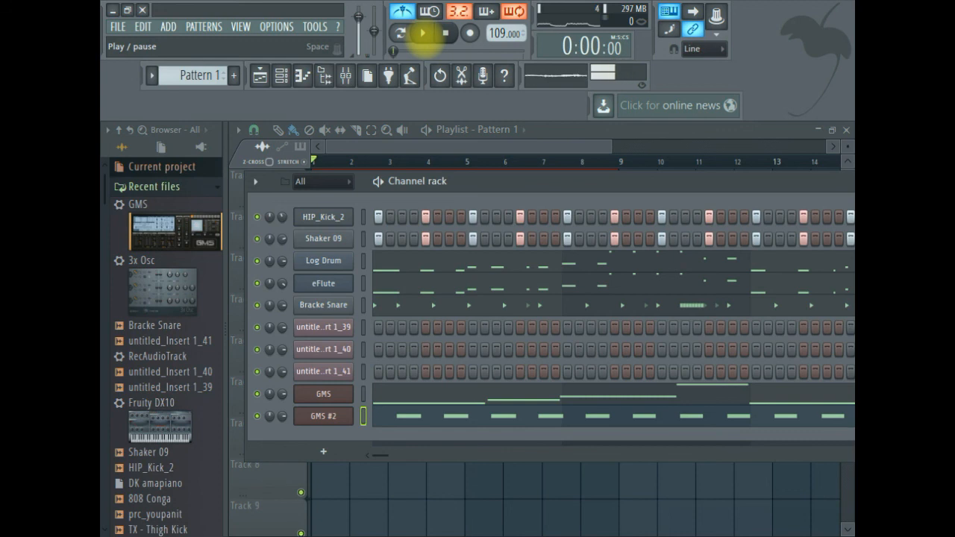
pyautogui.click(422, 33)
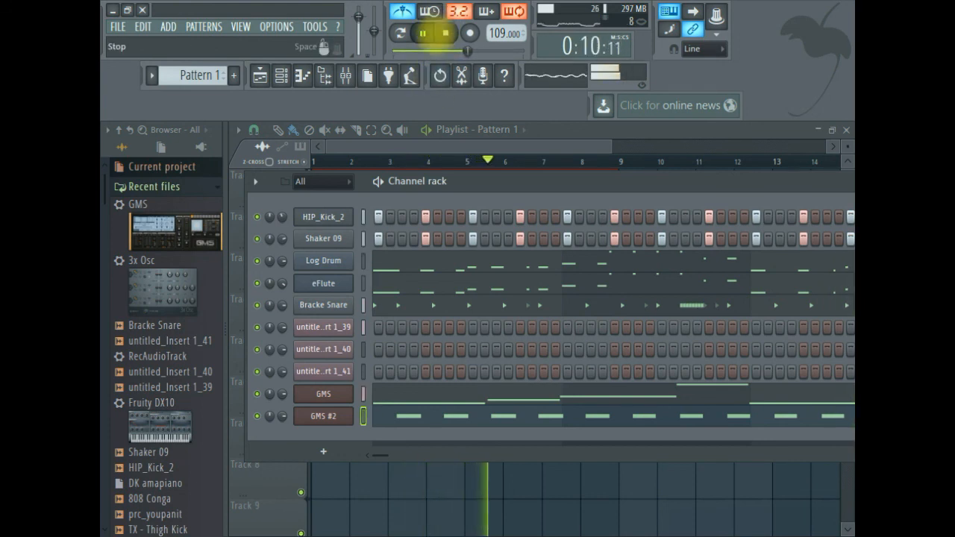
pyautogui.click(446, 33)
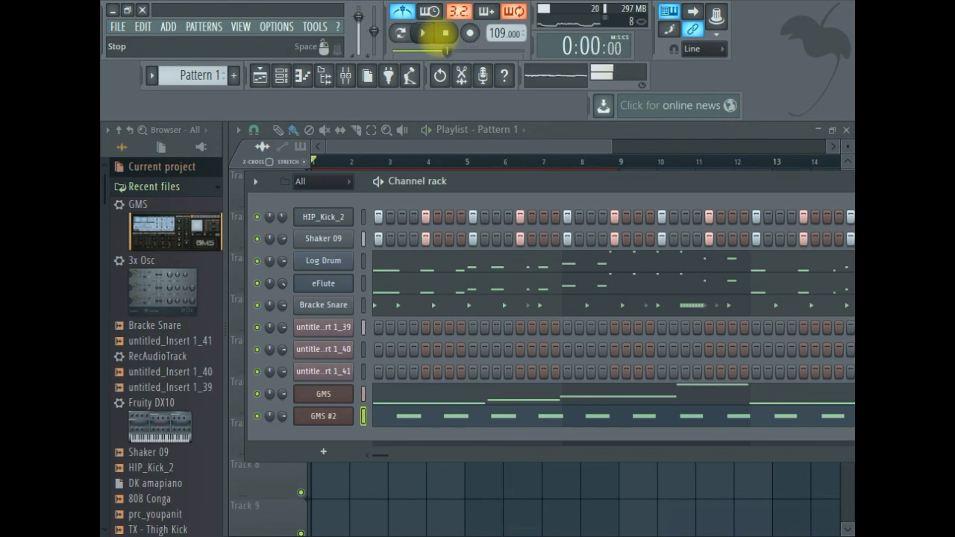